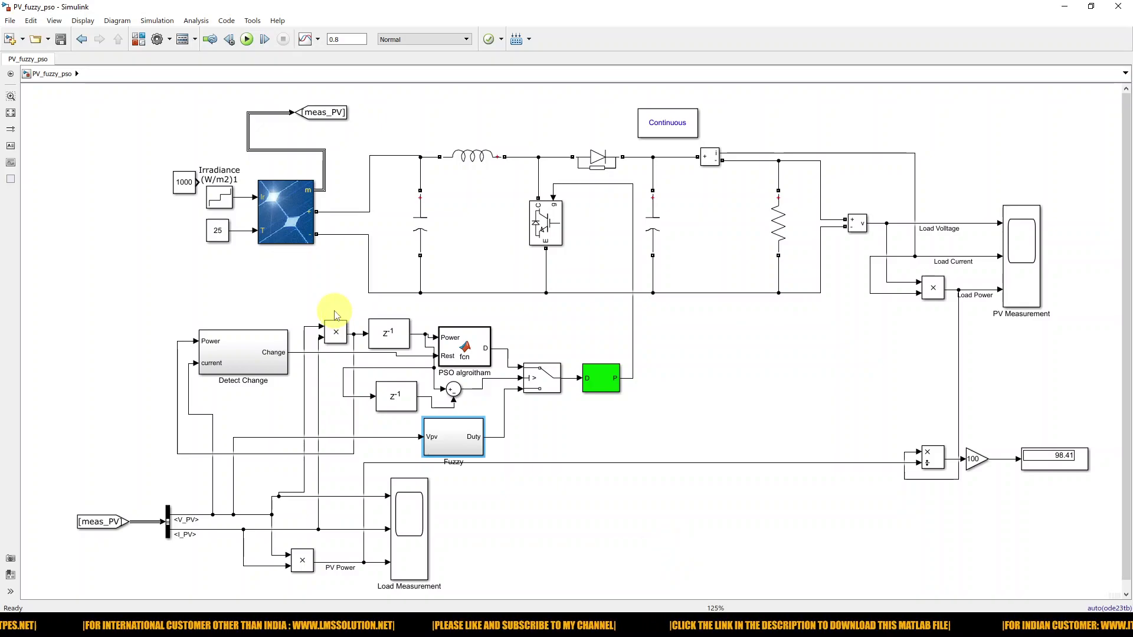
- Annotate the model: underline the PV array, converter wire and load, and circle the PSO and Fuzzy blocks
key(ctrl+shift+p)
drag(251, 256, 289, 257)
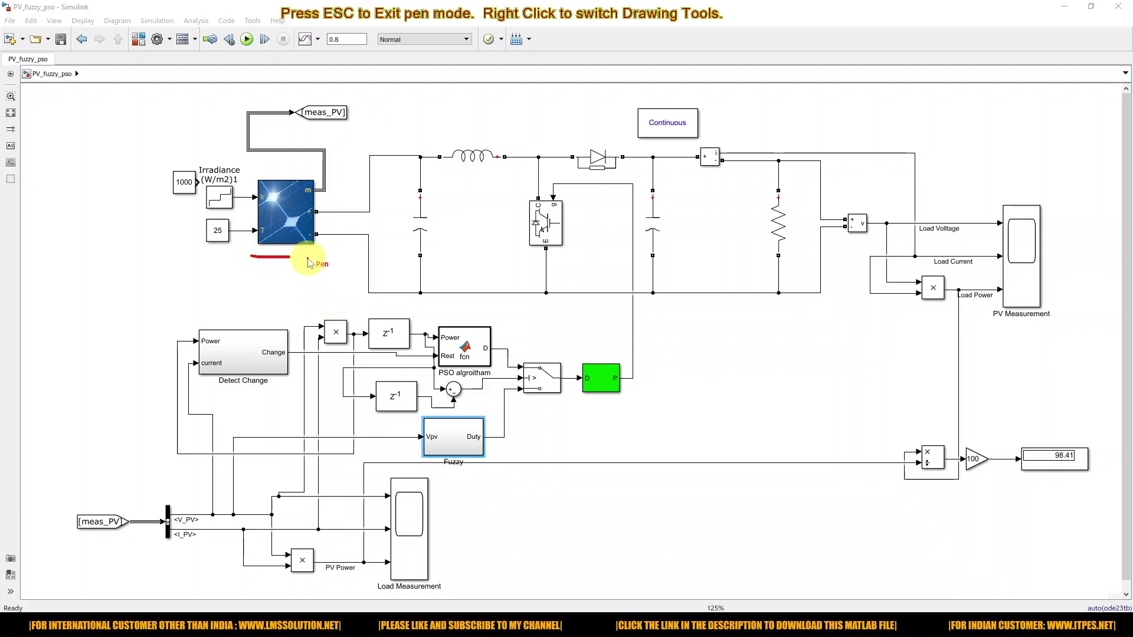
drag(420, 299, 663, 304)
drag(772, 302, 791, 301)
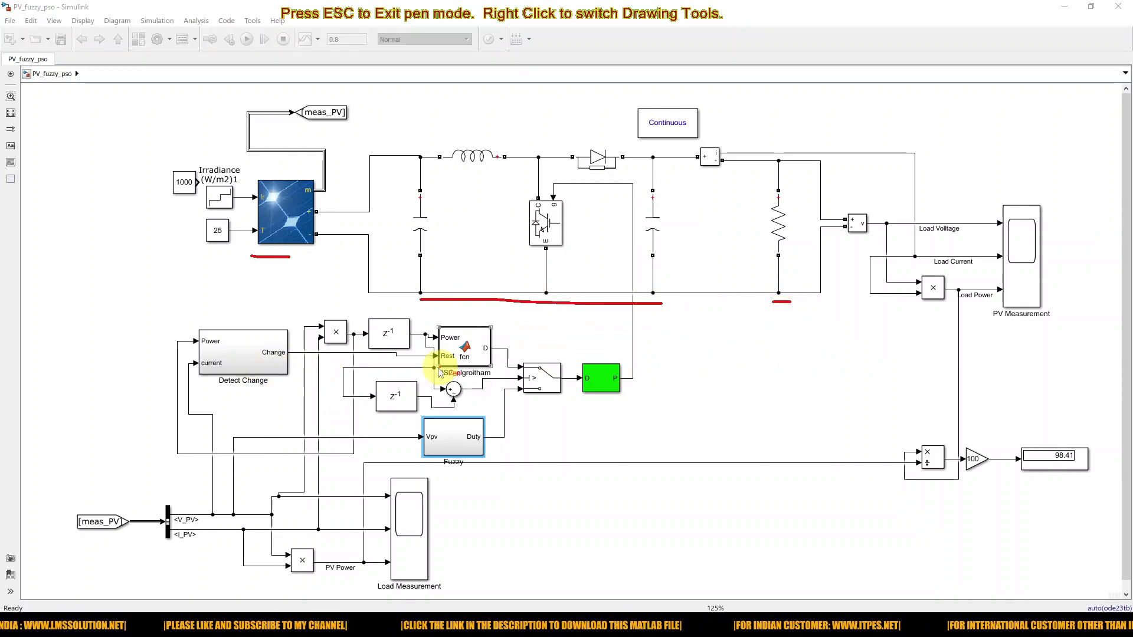
mouse_move(455, 324)
mouse_down()
mouse_move(426, 329)
mouse_move(424, 363)
mouse_move(450, 378)
mouse_move(504, 373)
mouse_move(511, 335)
mouse_move(461, 322)
mouse_up()
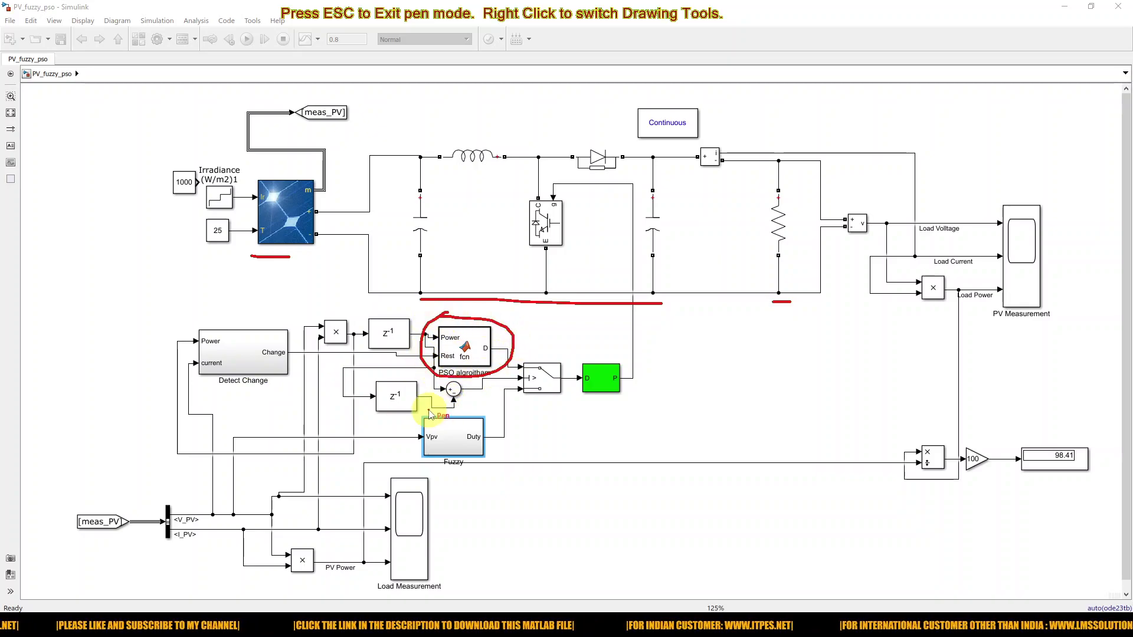
mouse_move(429, 407)
mouse_down()
mouse_move(407, 454)
mouse_move(441, 473)
mouse_move(503, 454)
mouse_move(498, 426)
mouse_move(472, 411)
mouse_move(442, 413)
mouse_up()
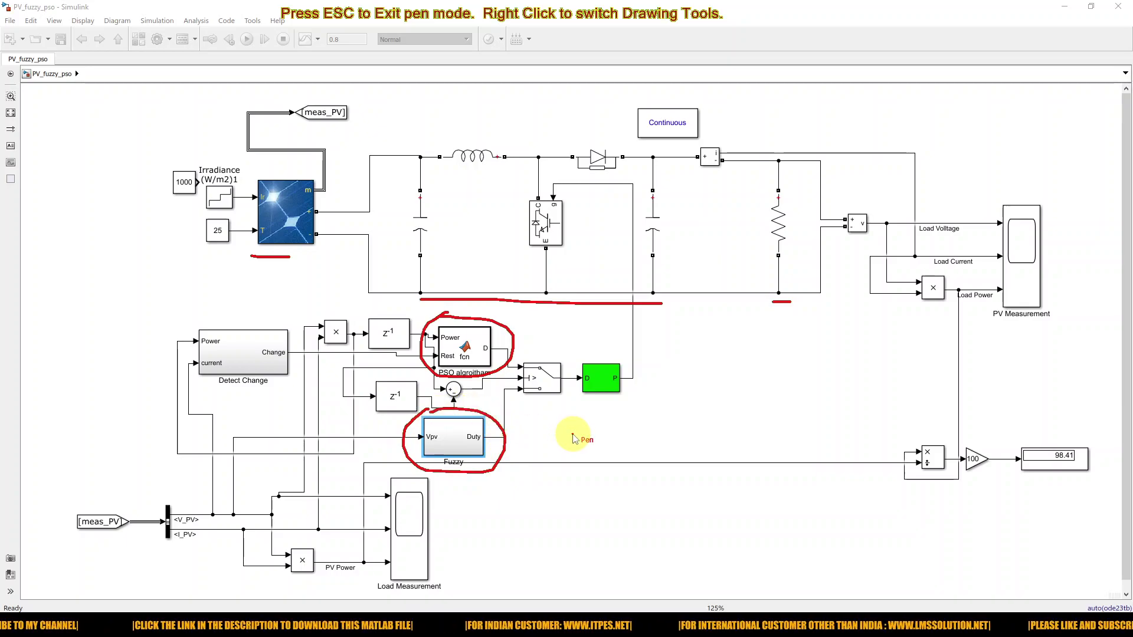
key(Escape)
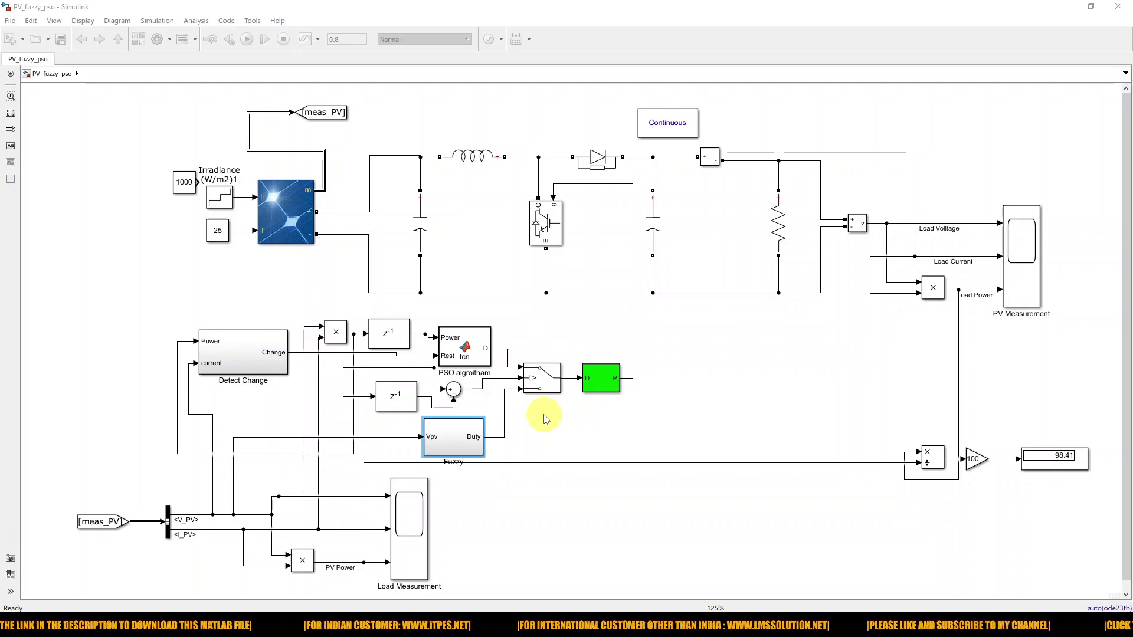
- Mark the delayed signals feeding the PSO block, plus the PSO D and Fuzzy Duty outputs
key(F9)
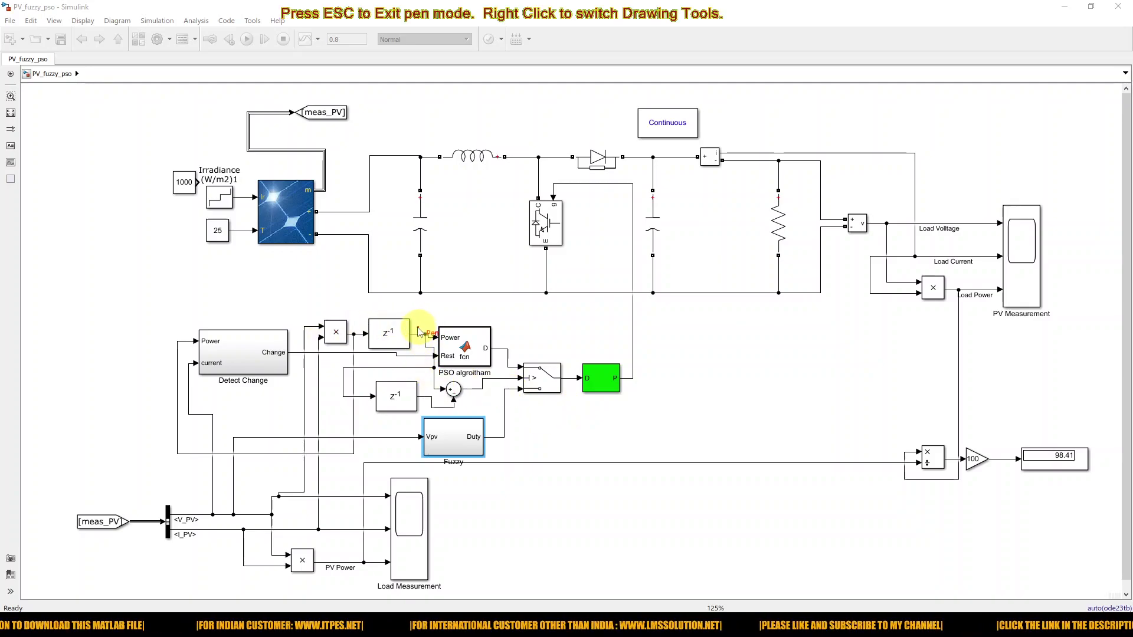
mouse_move(416, 330)
mouse_down()
mouse_move(420, 381)
mouse_move(438, 395)
mouse_move(475, 390)
mouse_move(473, 400)
mouse_move(486, 387)
mouse_move(490, 400)
mouse_move(493, 387)
mouse_move(476, 380)
mouse_move(468, 402)
mouse_move(479, 379)
mouse_up()
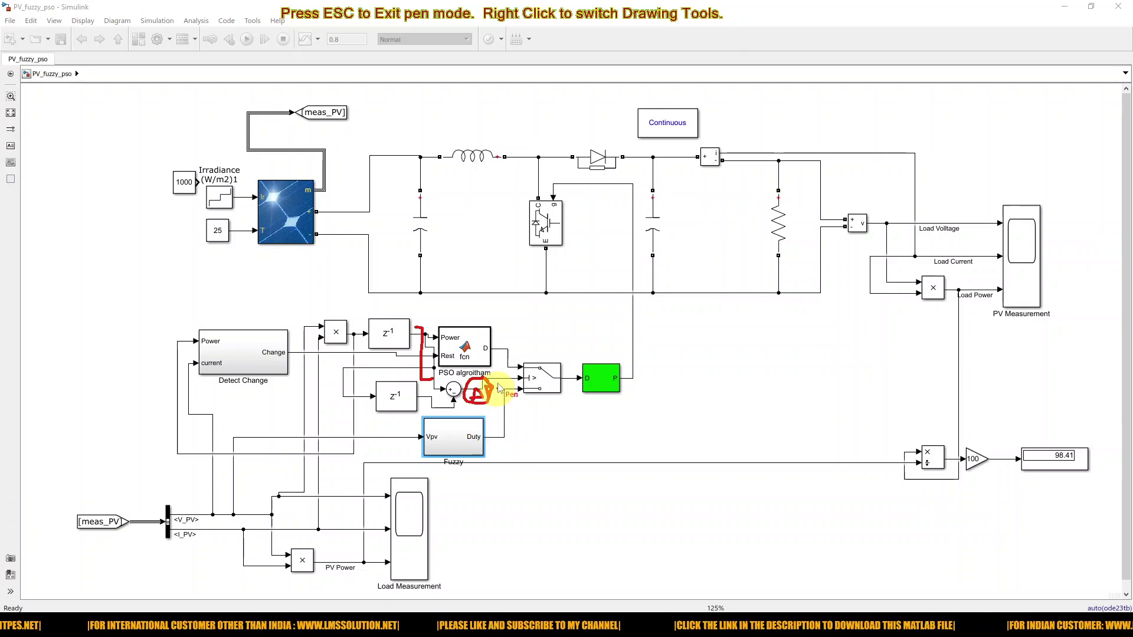
drag(503, 341, 521, 335)
drag(493, 424, 520, 422)
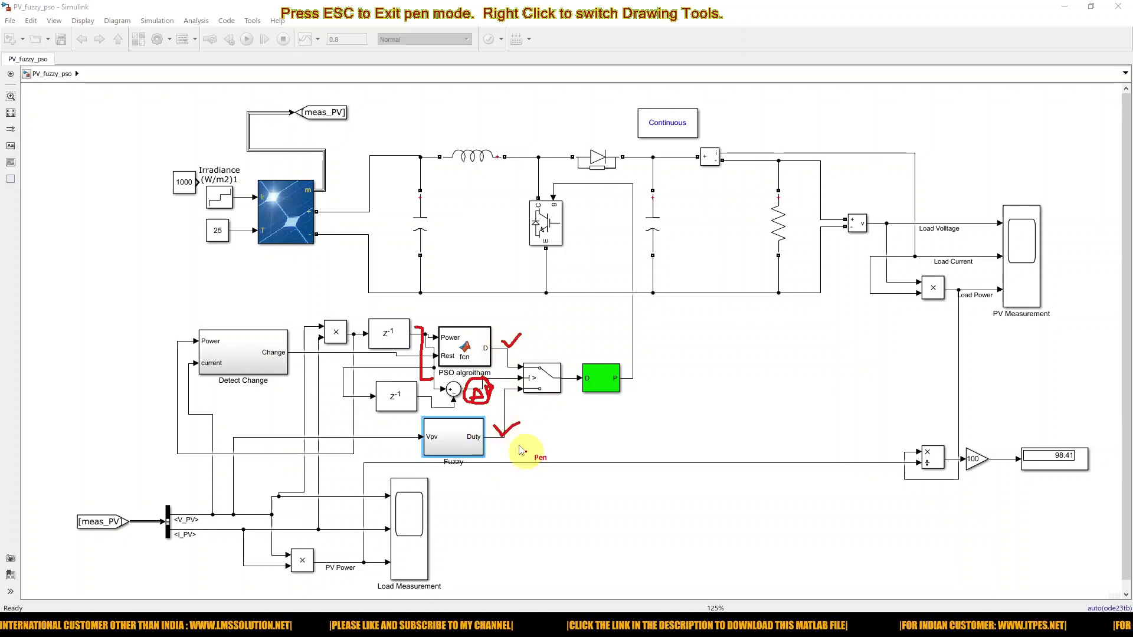
drag(420, 328, 414, 327)
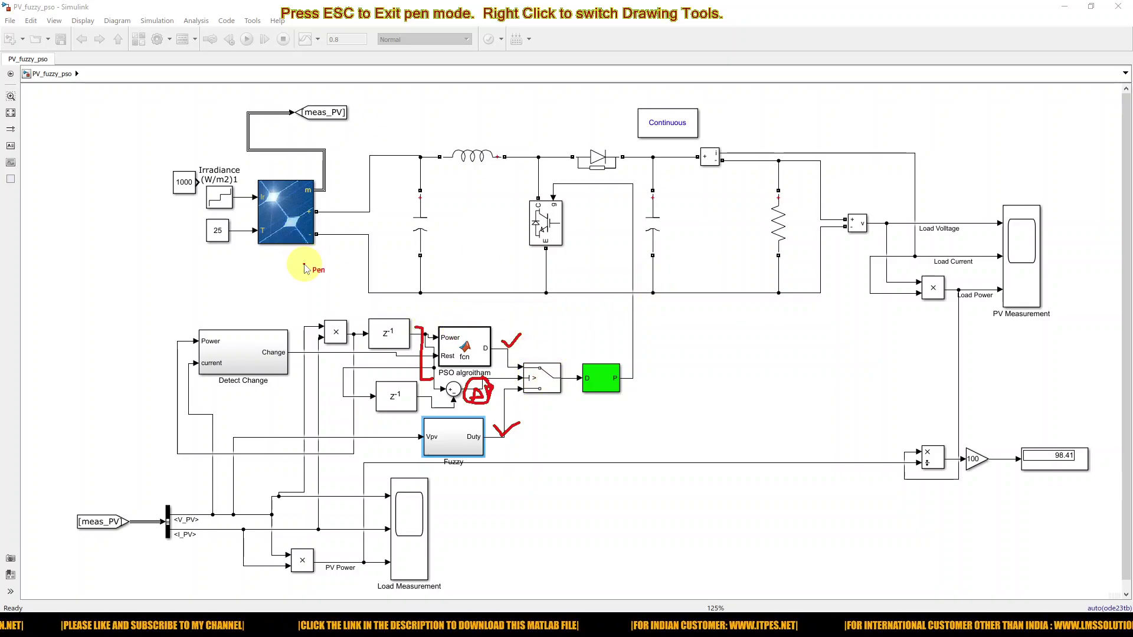
key(Escape)
click(293, 230)
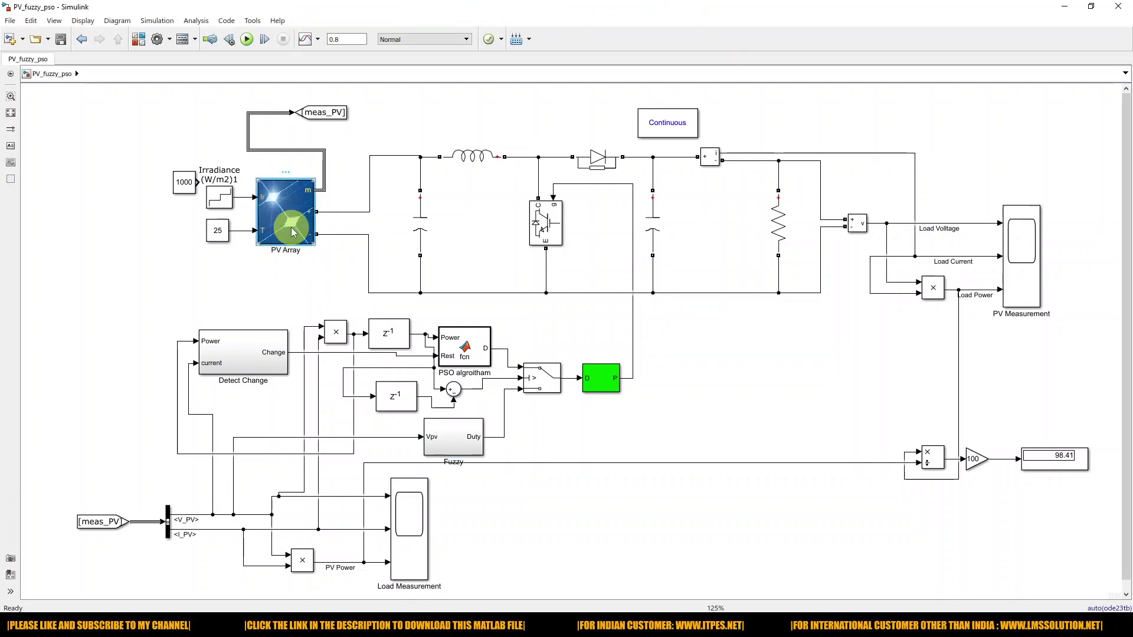
double_click(292, 231)
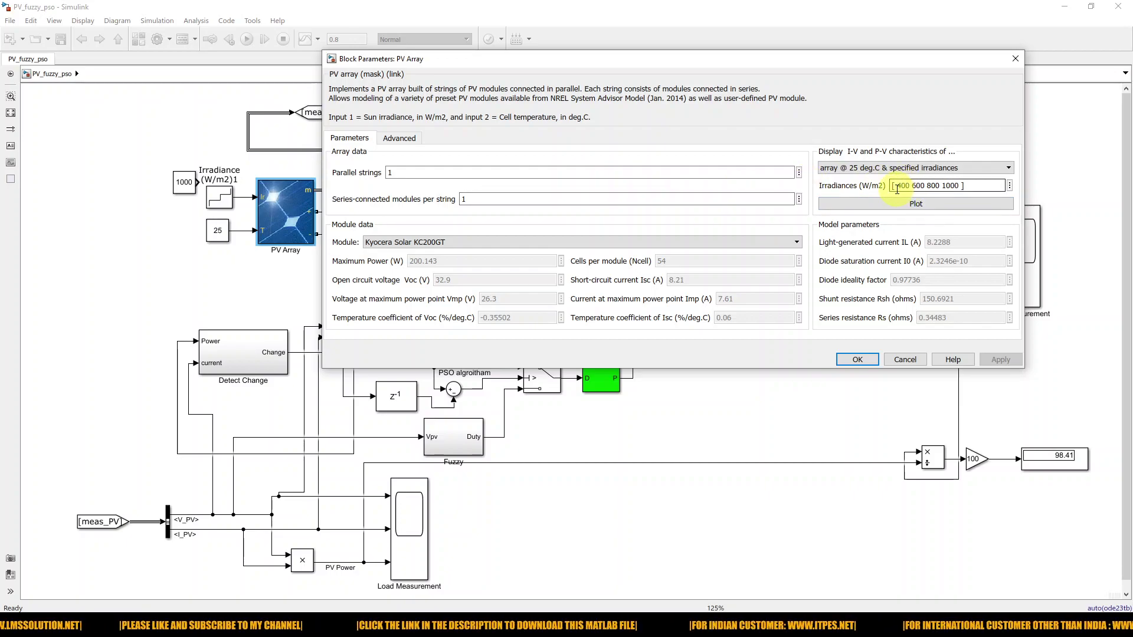
key(ctrl+2)
drag(896, 193, 963, 191)
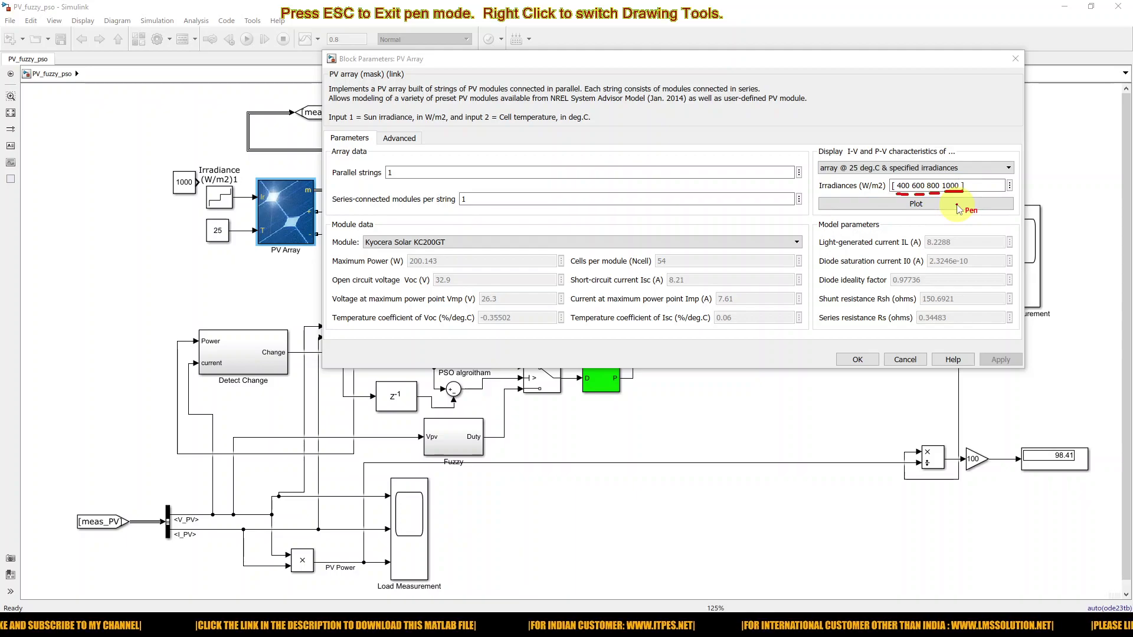
- Plot the KC200GT I-V and P-V curves and turn on the Data Cursor
key(Escape)
click(918, 210)
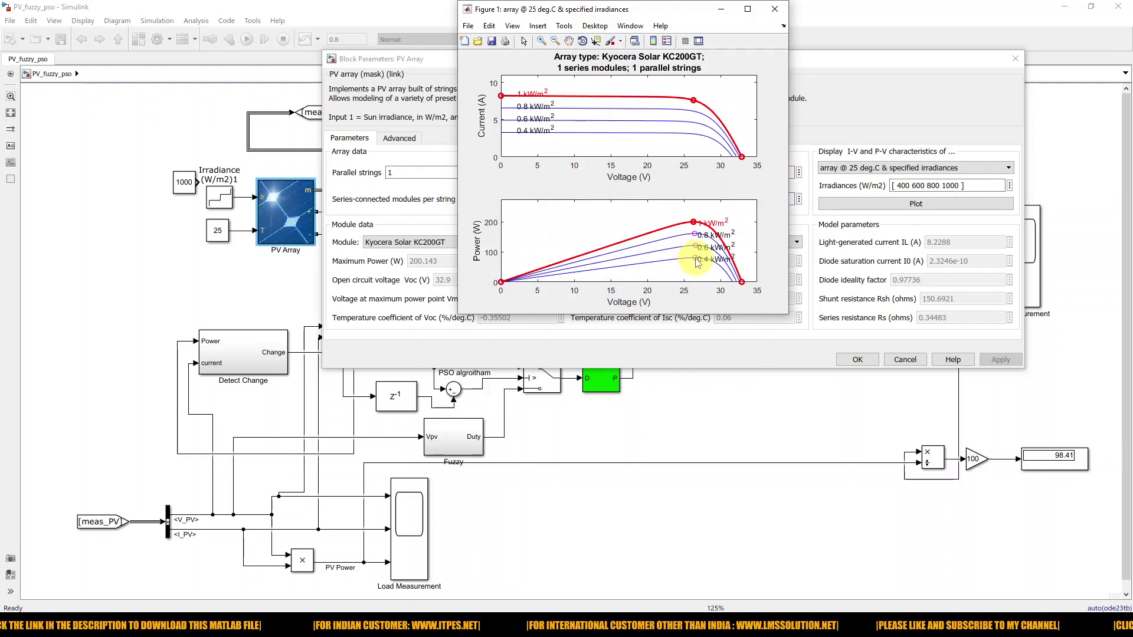
click(597, 43)
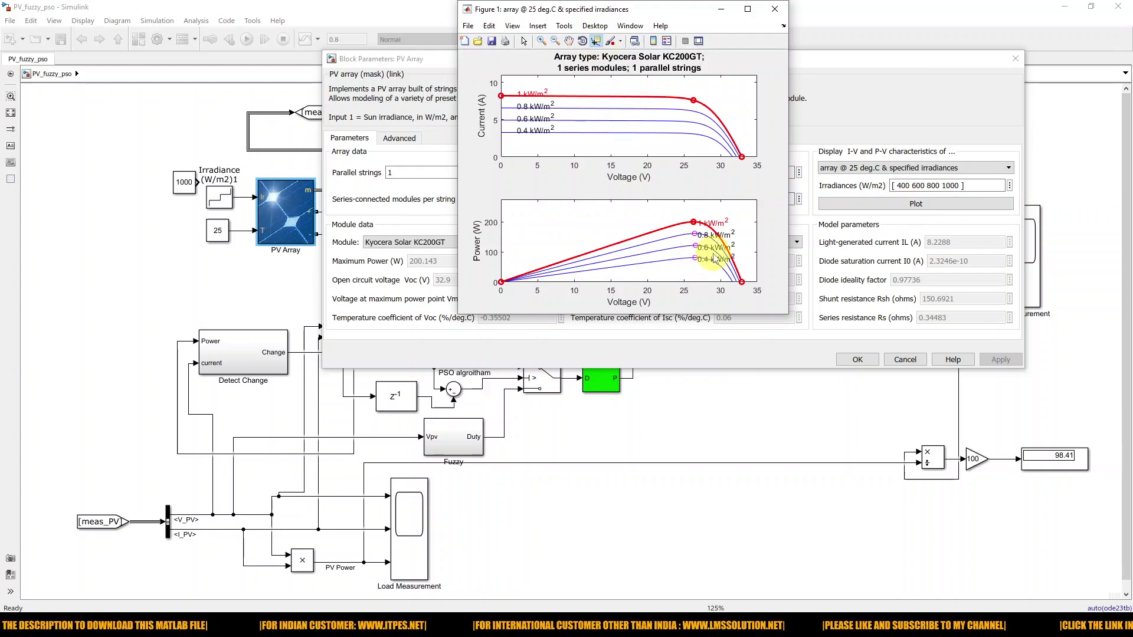
- Read the P-V peaks at 0.4, 0.6, 0.8 and 1 kW/m² (200.1 W at 26.3 V), then close the figure
click(695, 259)
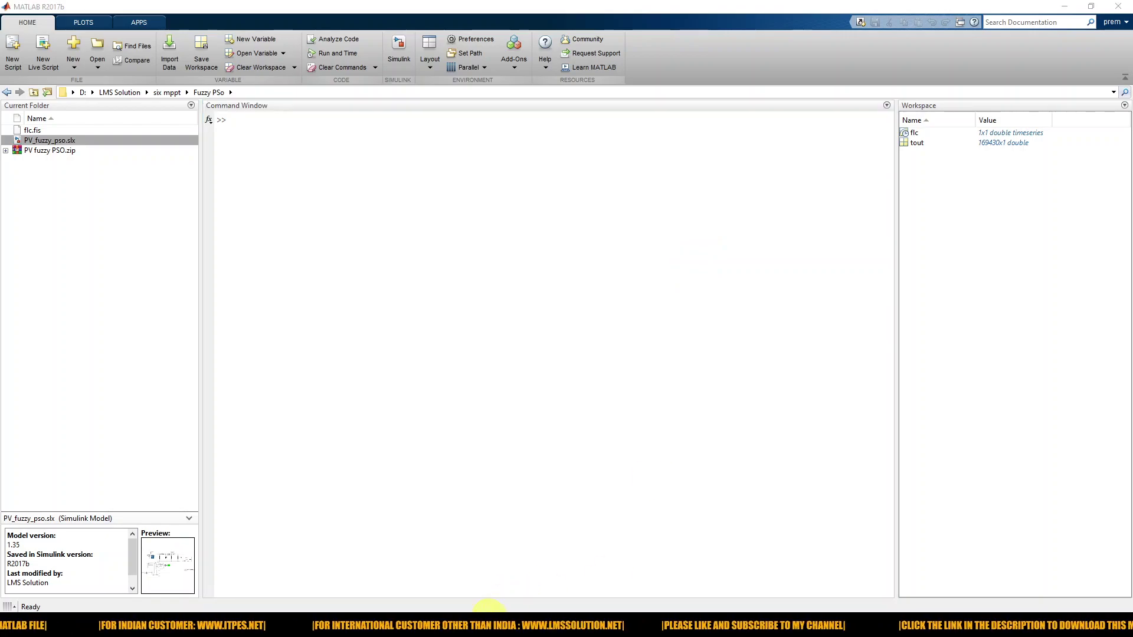
mouse_move(488, 614)
click(789, 587)
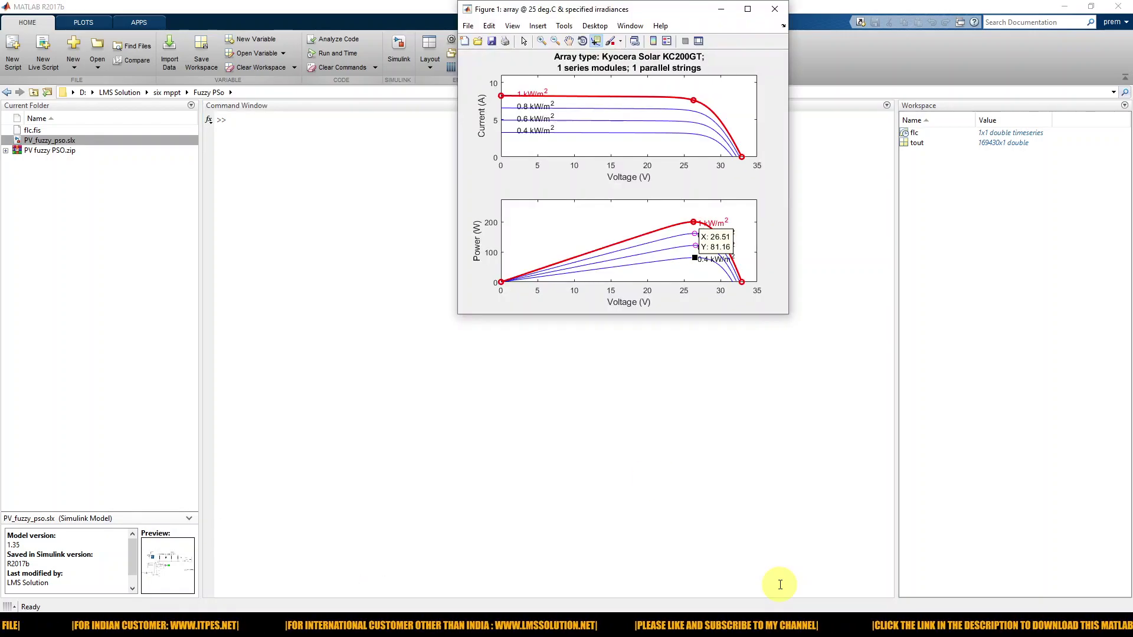
click(695, 244)
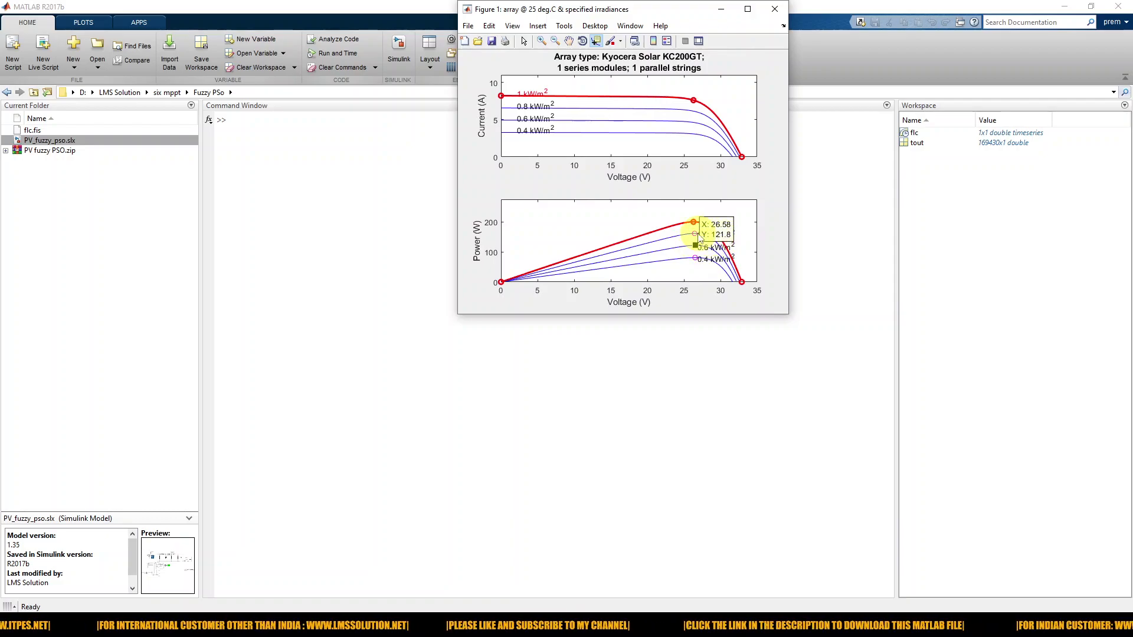
click(695, 235)
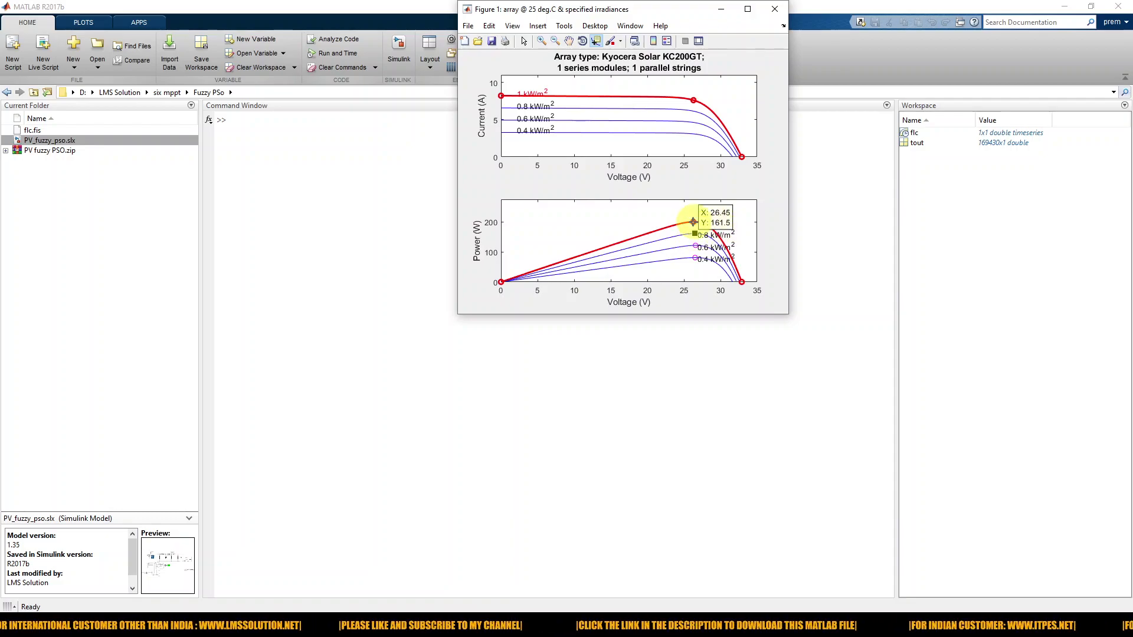
click(694, 222)
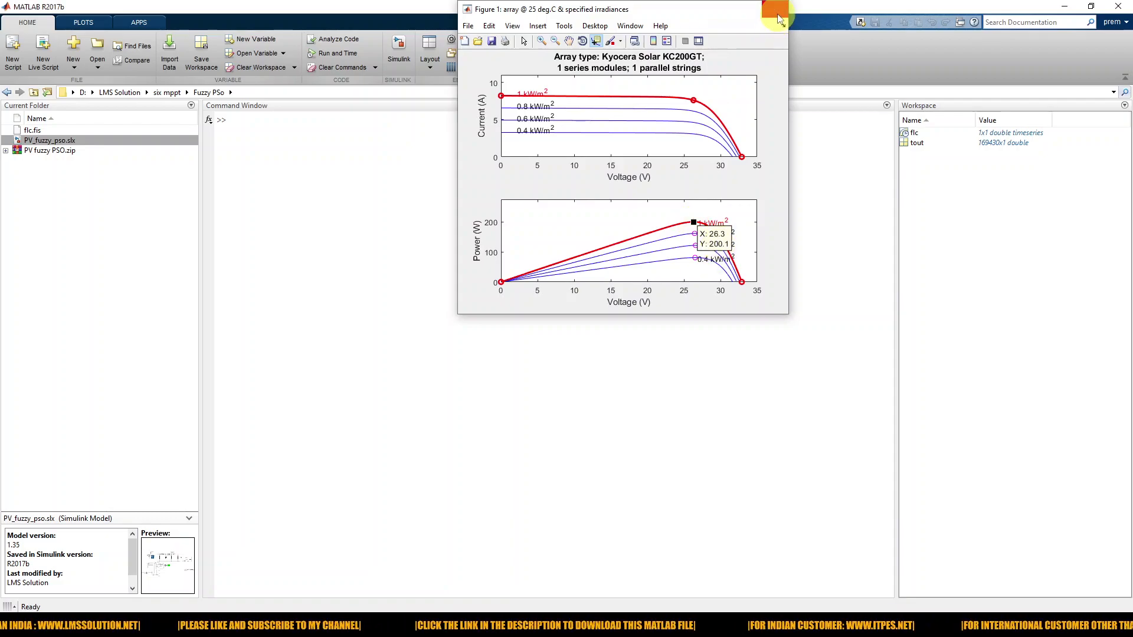
click(777, 16)
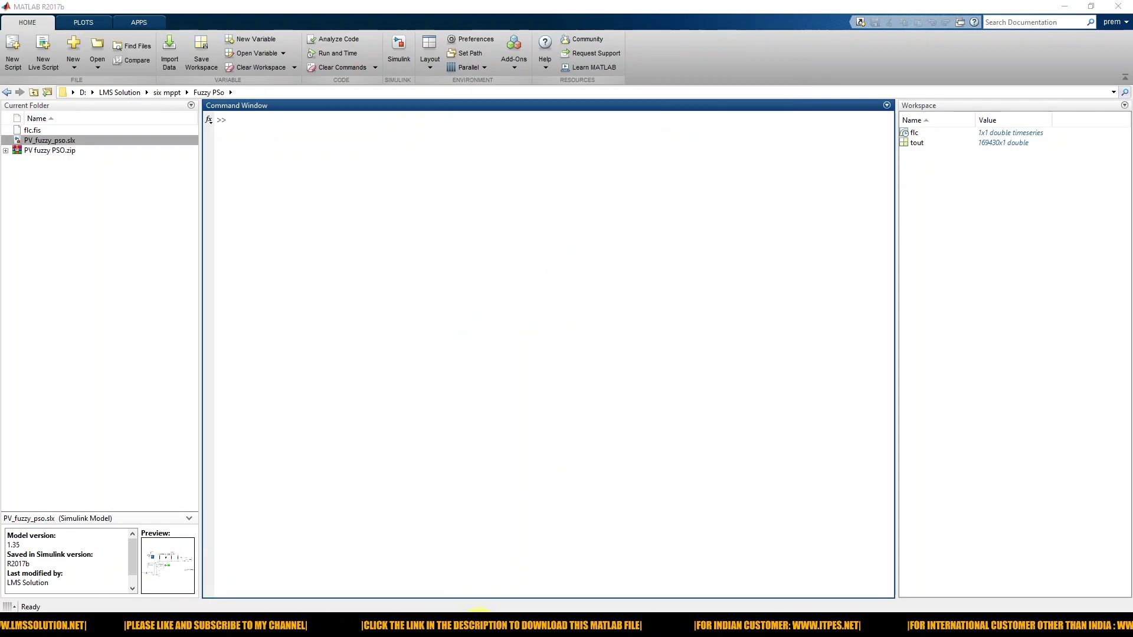
- Replot the I-V/P-V curves, close the figure, and cancel the PV Array parameters unchanged
mouse_move(479, 616)
click(745, 537)
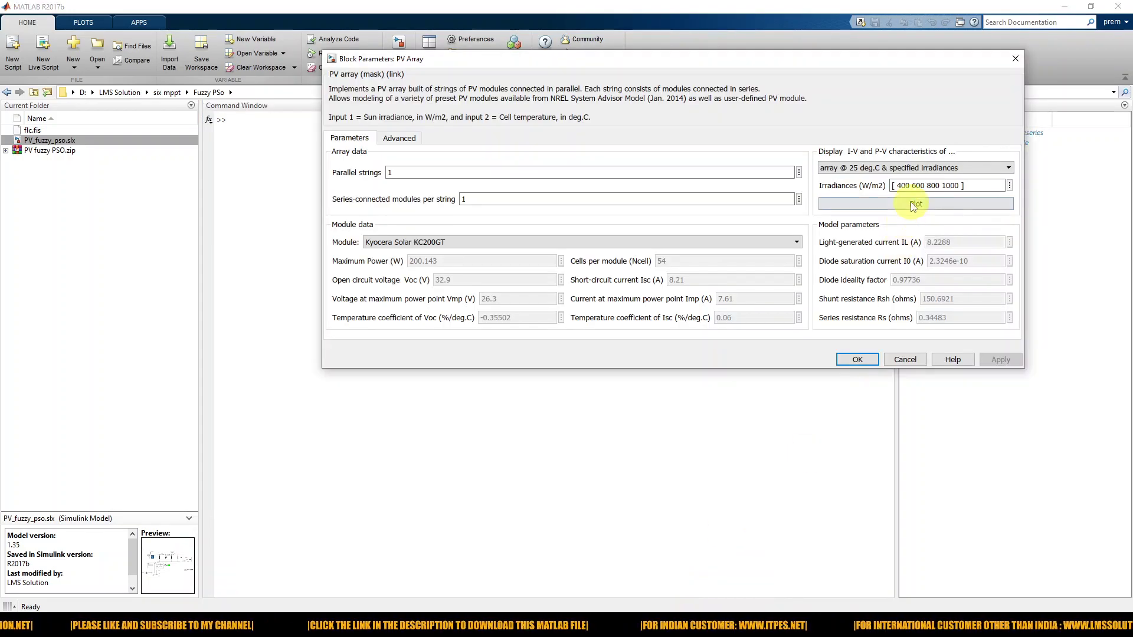
click(913, 205)
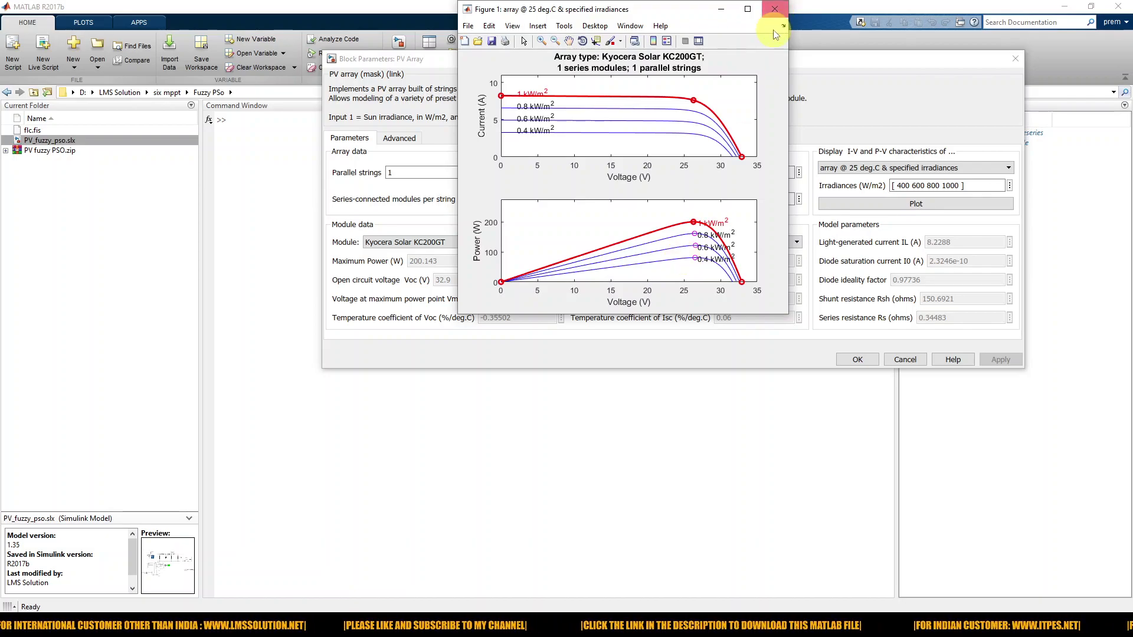
click(775, 9)
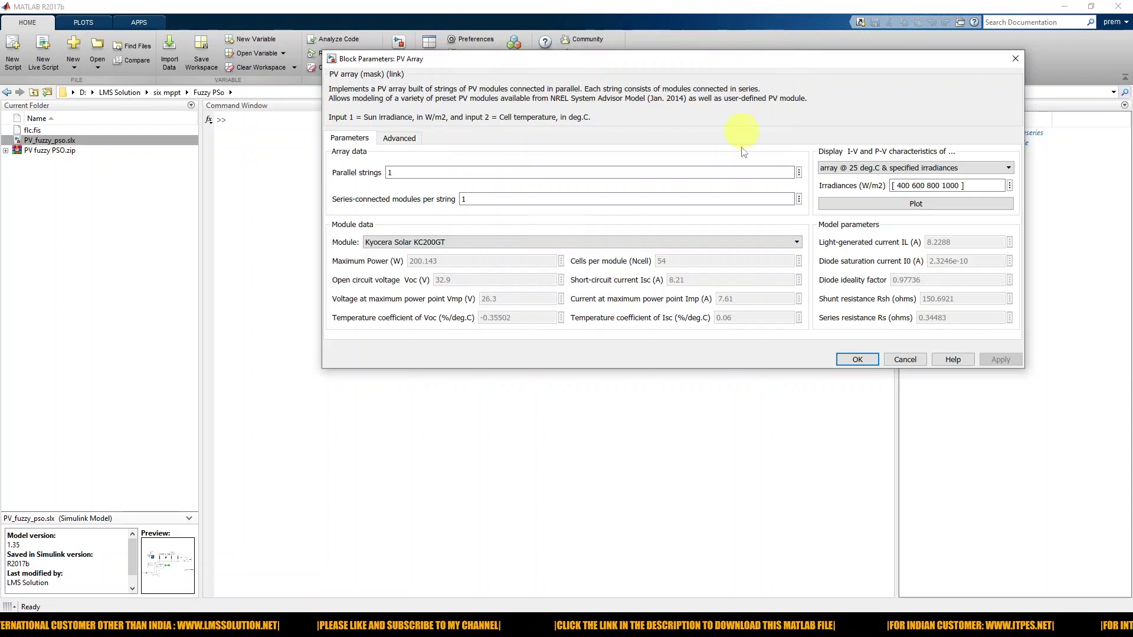
click(904, 360)
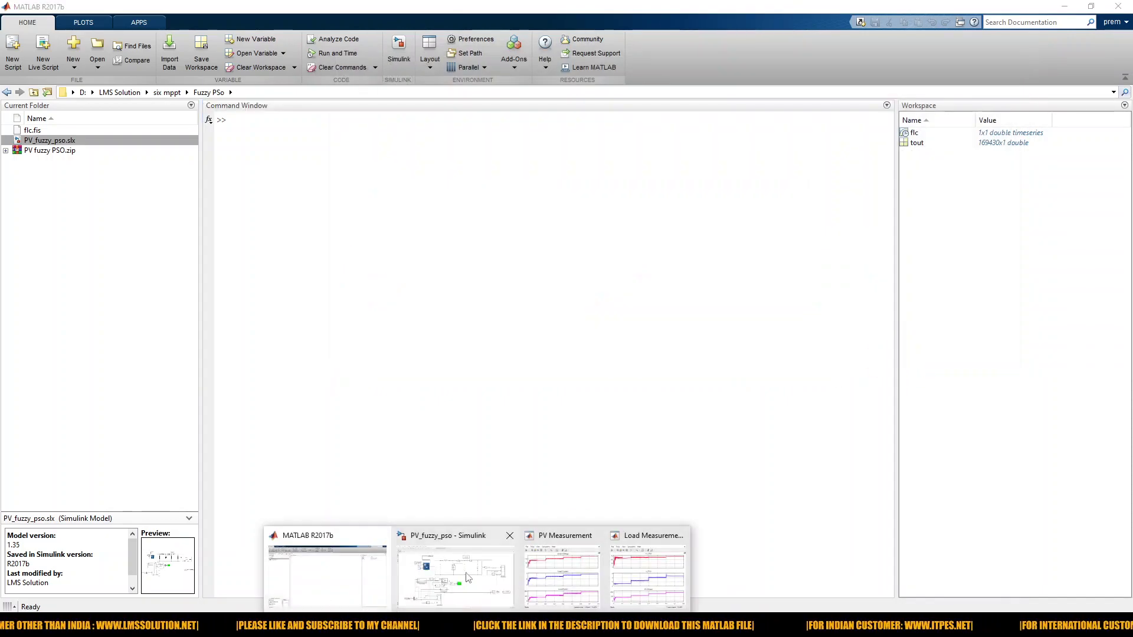
- In PV_fuzzy_pso, hand-mark the boost converter stage and the PSO/Fuzzy MPPT control section
click(465, 537)
key(F9)
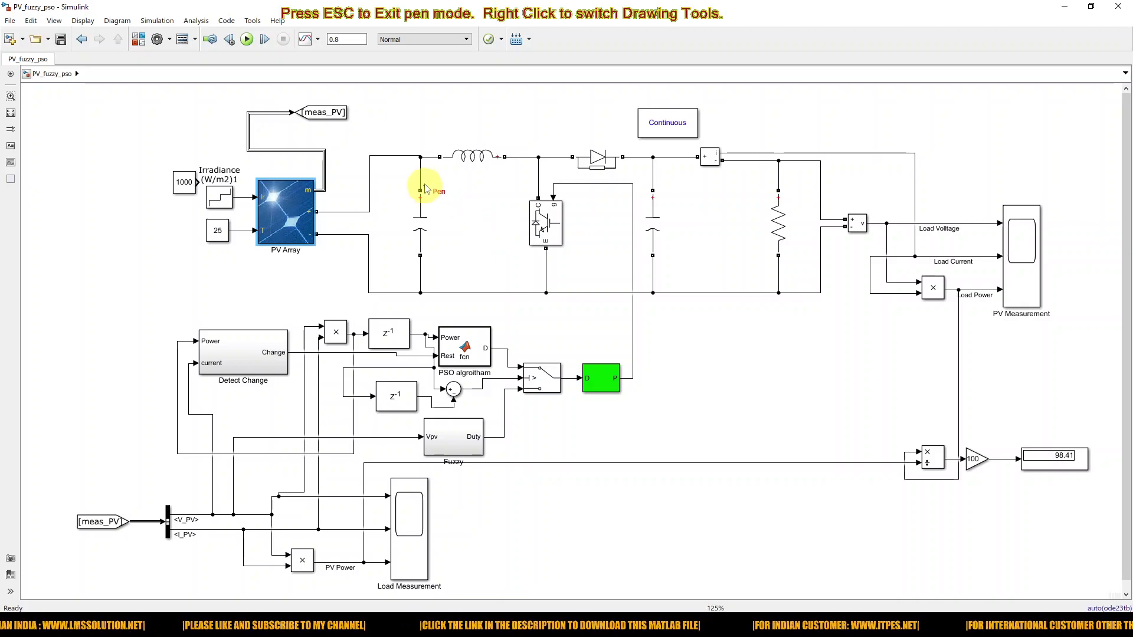
mouse_move(403, 141)
mouse_down()
mouse_move(411, 318)
mouse_move(715, 312)
mouse_move(711, 131)
mouse_move(402, 141)
mouse_up()
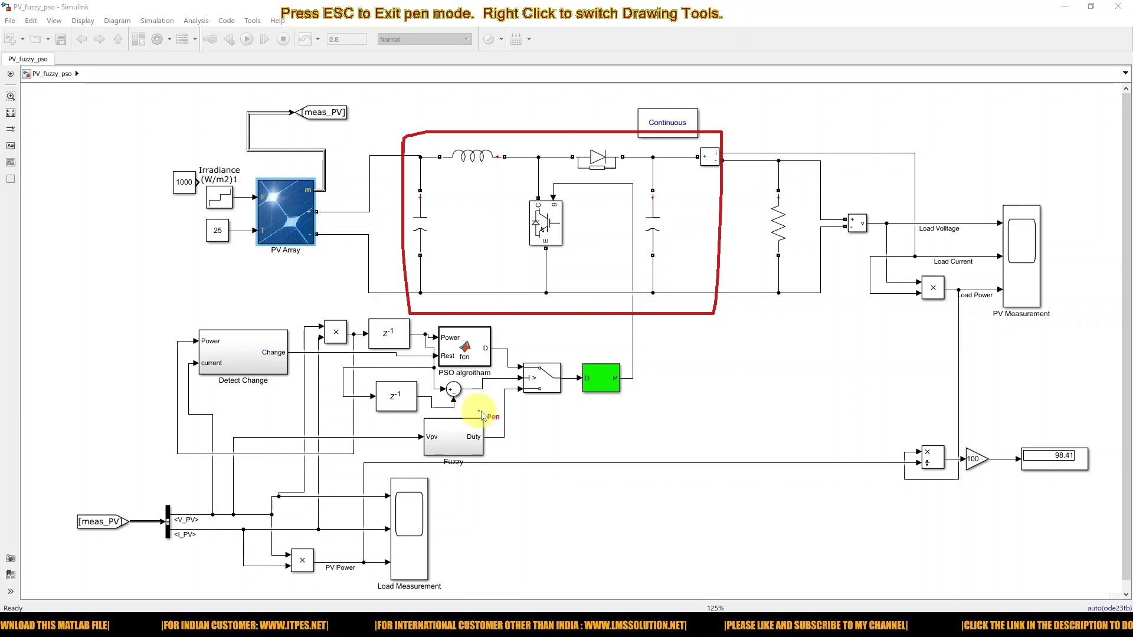
mouse_move(597, 346)
mouse_down()
mouse_move(384, 308)
mouse_move(544, 329)
mouse_move(411, 308)
mouse_move(303, 306)
mouse_move(164, 335)
mouse_move(152, 440)
mouse_move(147, 426)
mouse_move(240, 494)
mouse_move(578, 485)
mouse_move(662, 425)
mouse_move(650, 356)
mouse_up()
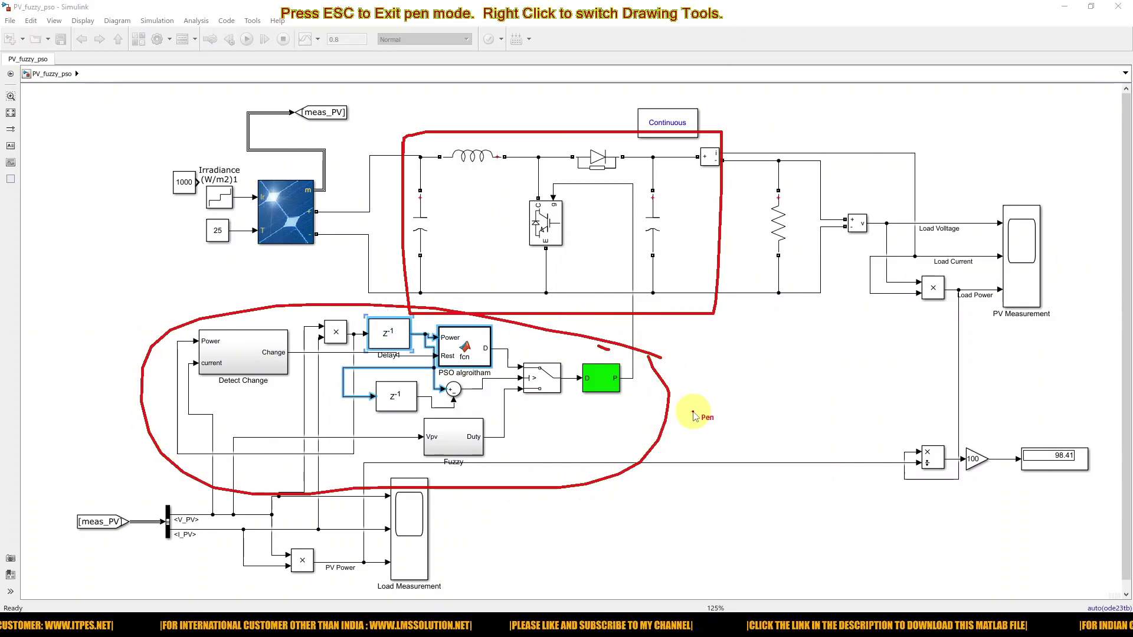
key(Escape)
click(329, 115)
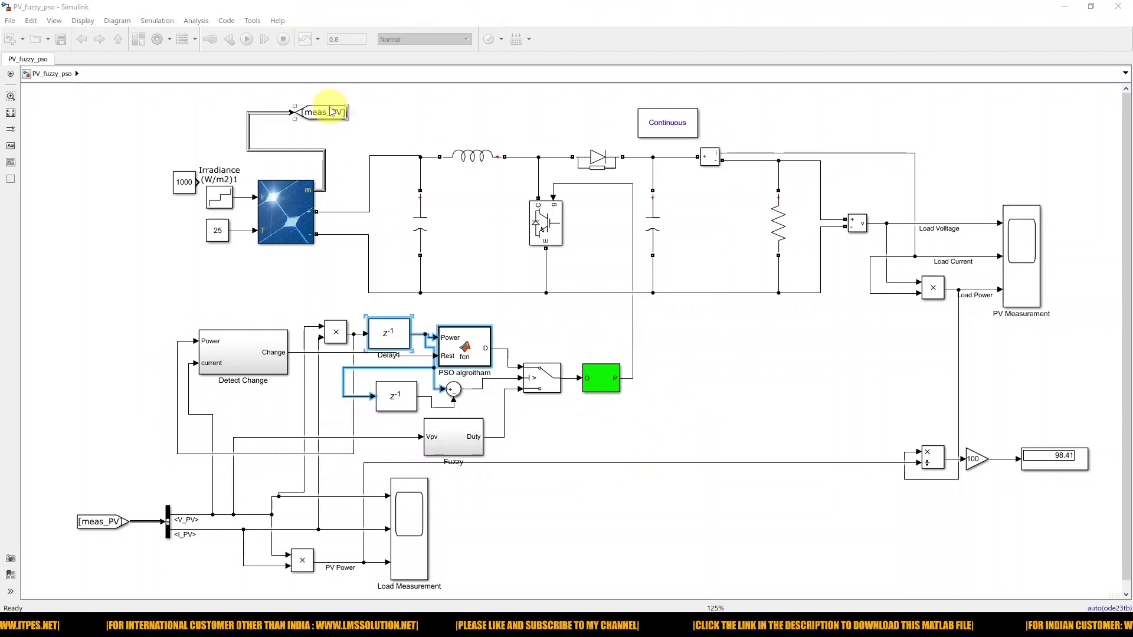
key(F12)
mouse_move(308, 126)
mouse_down()
mouse_move(361, 102)
mouse_move(286, 89)
mouse_move(297, 127)
mouse_up()
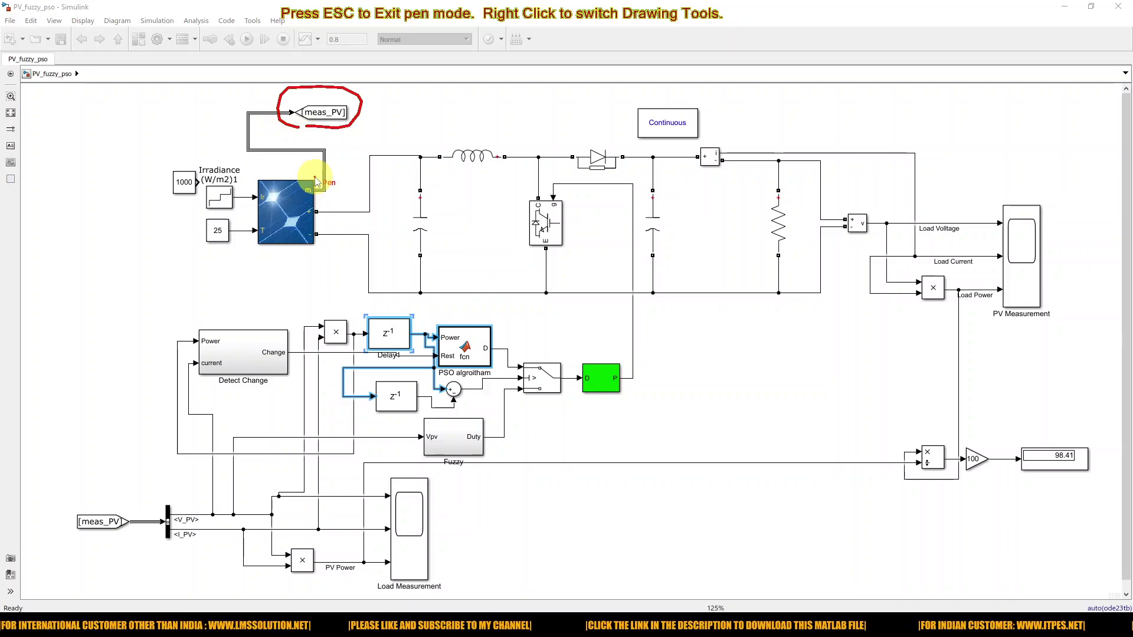
key(Escape)
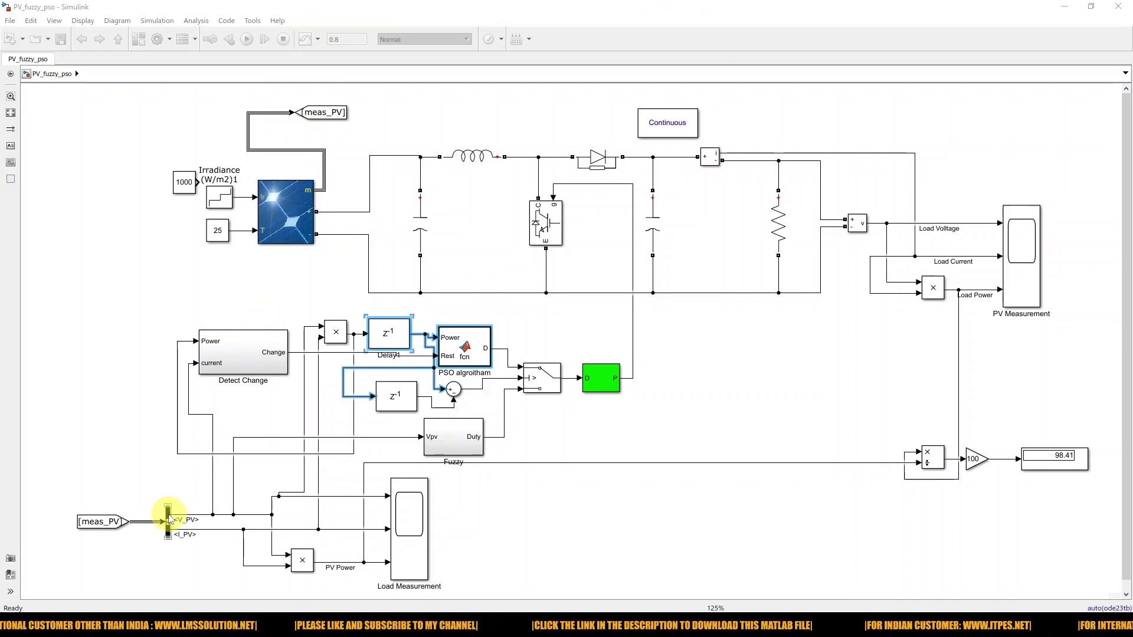
key(F10)
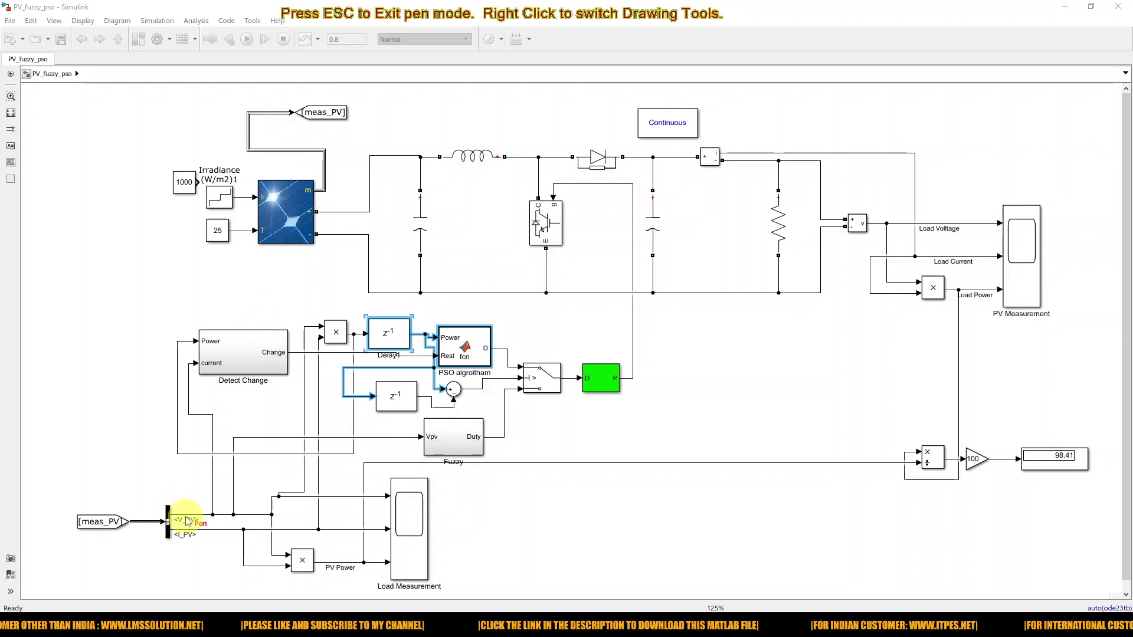
mouse_move(183, 513)
mouse_down()
mouse_move(209, 508)
mouse_move(204, 535)
mouse_move(216, 525)
mouse_up()
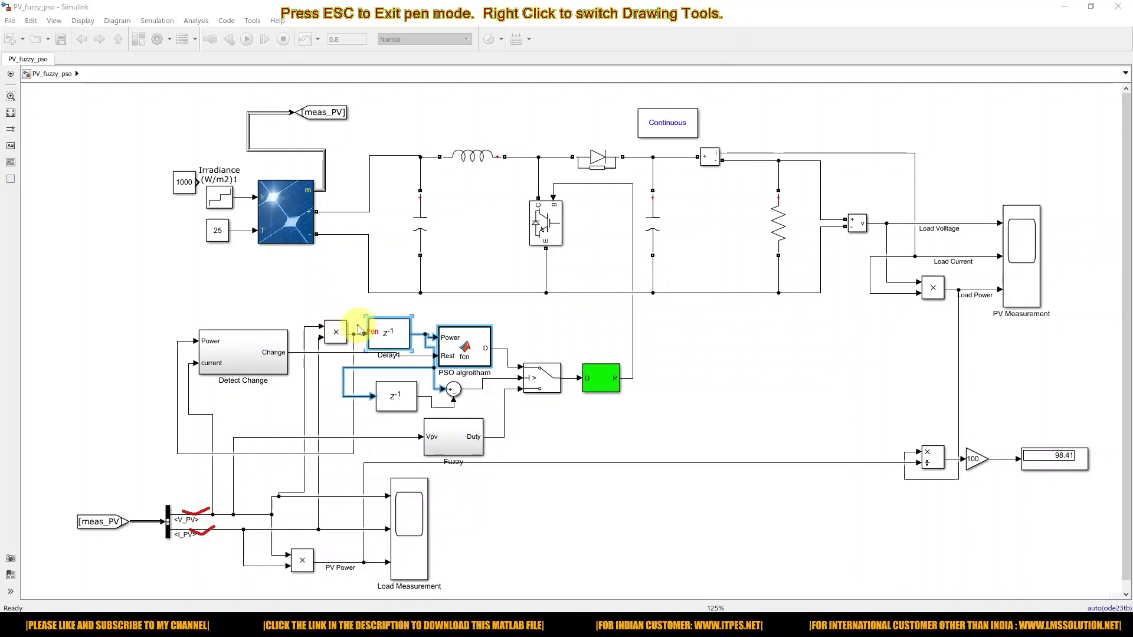
key(Escape)
click(345, 326)
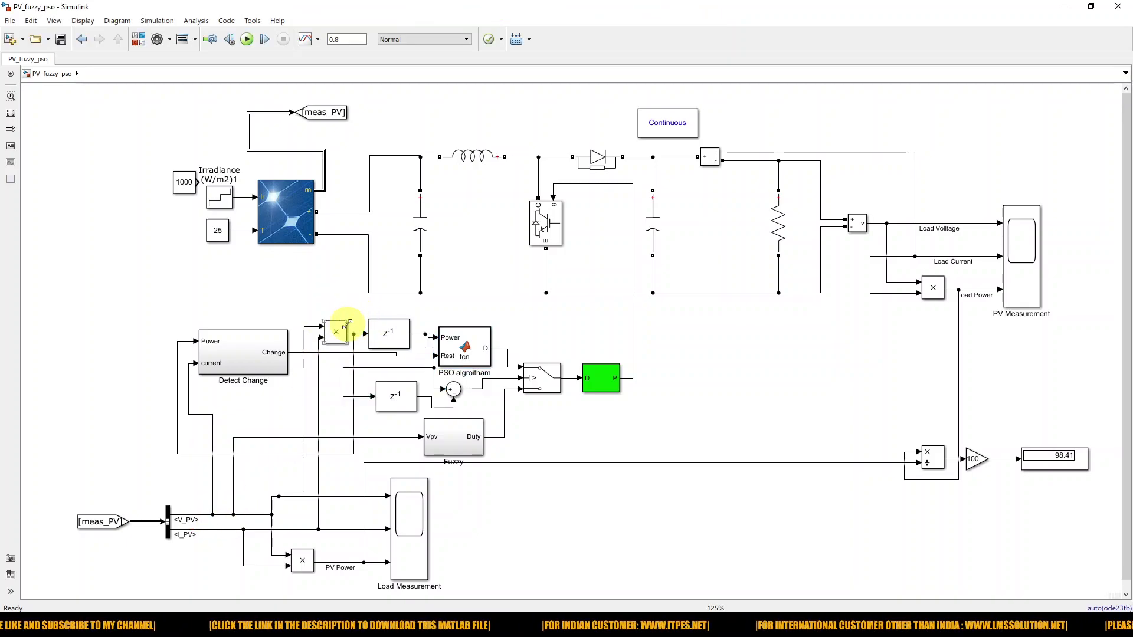
key(ctrl+1)
mouse_move(316, 312)
mouse_down()
mouse_move(315, 351)
mouse_move(348, 350)
mouse_move(354, 332)
mouse_move(321, 313)
mouse_up()
mouse_move(253, 508)
mouse_down()
mouse_move(298, 394)
mouse_move(298, 342)
mouse_up()
mouse_move(246, 527)
mouse_down()
mouse_move(299, 527)
mouse_move(315, 380)
mouse_up()
key(Escape)
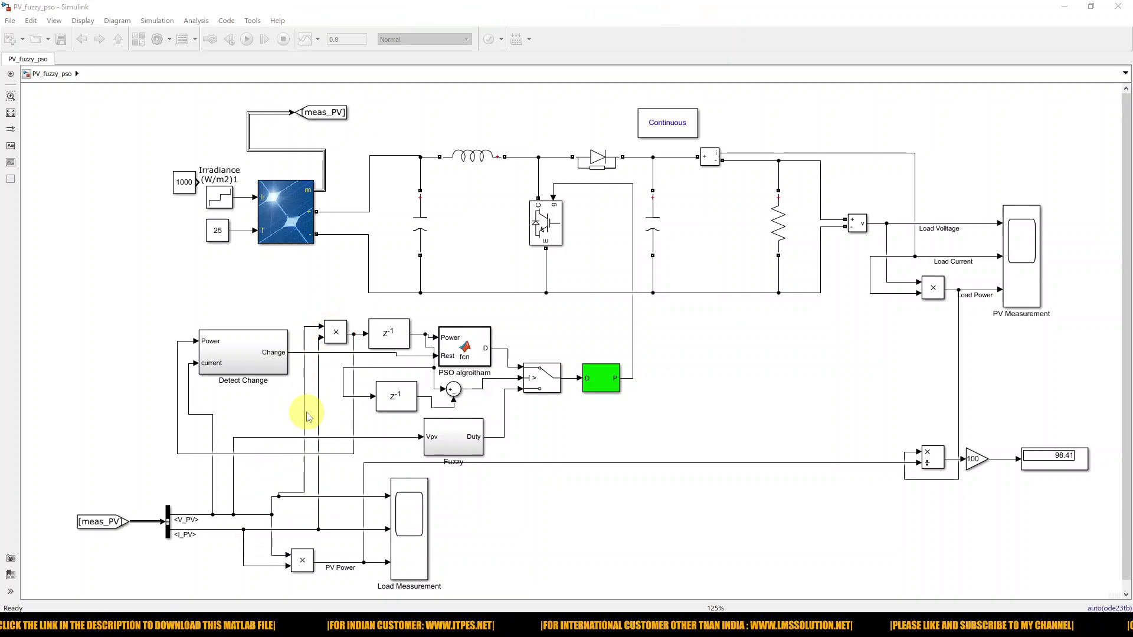
click(227, 367)
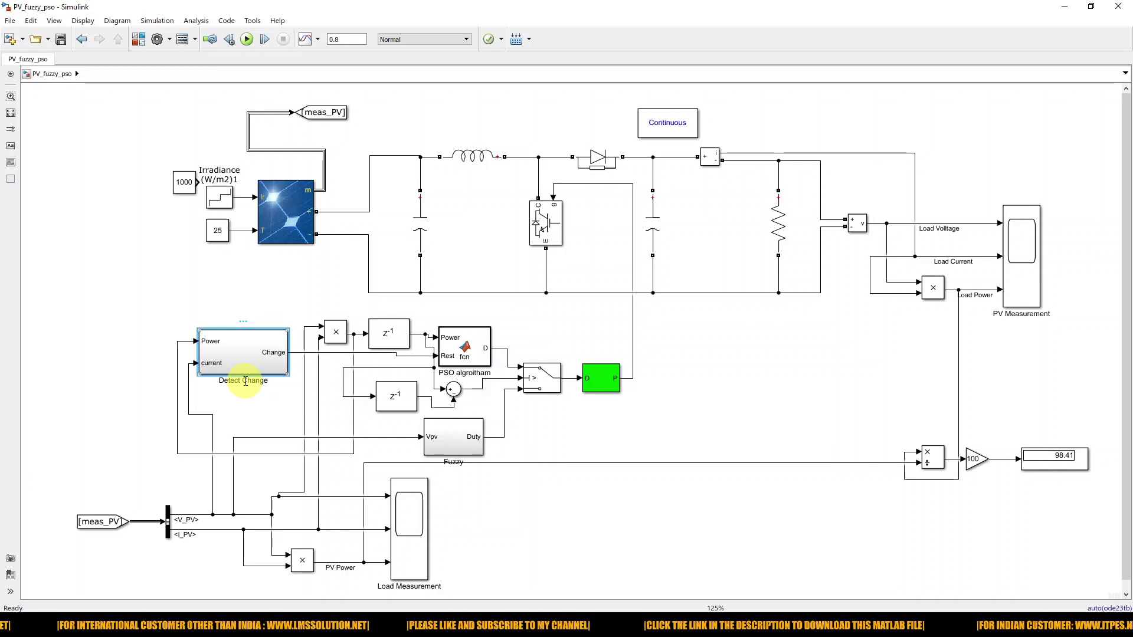
click(243, 398)
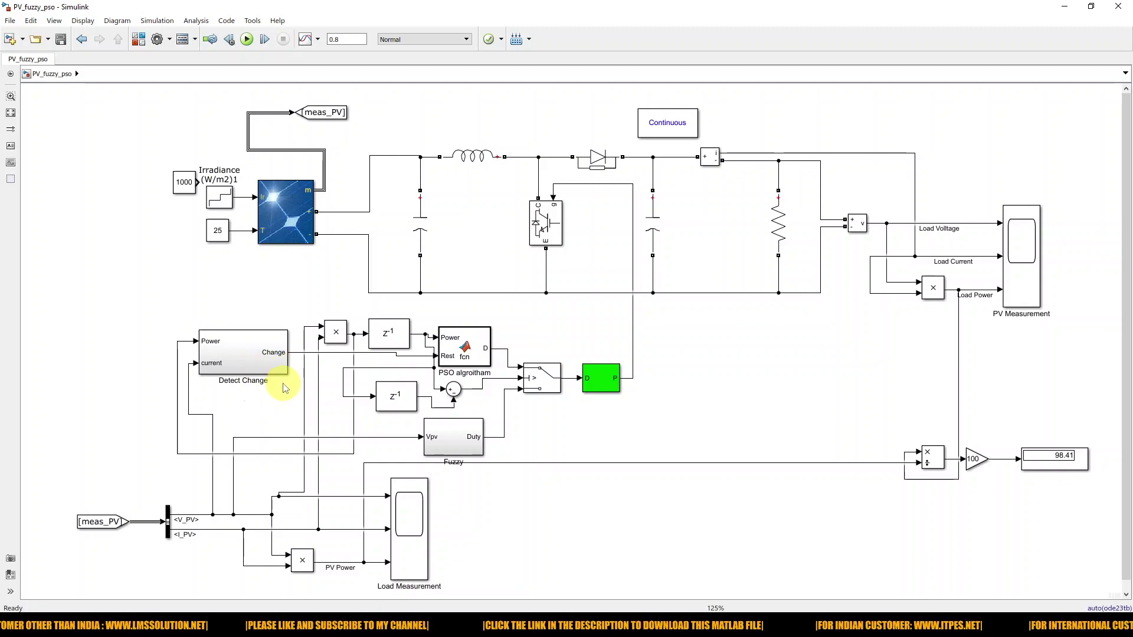
click(455, 361)
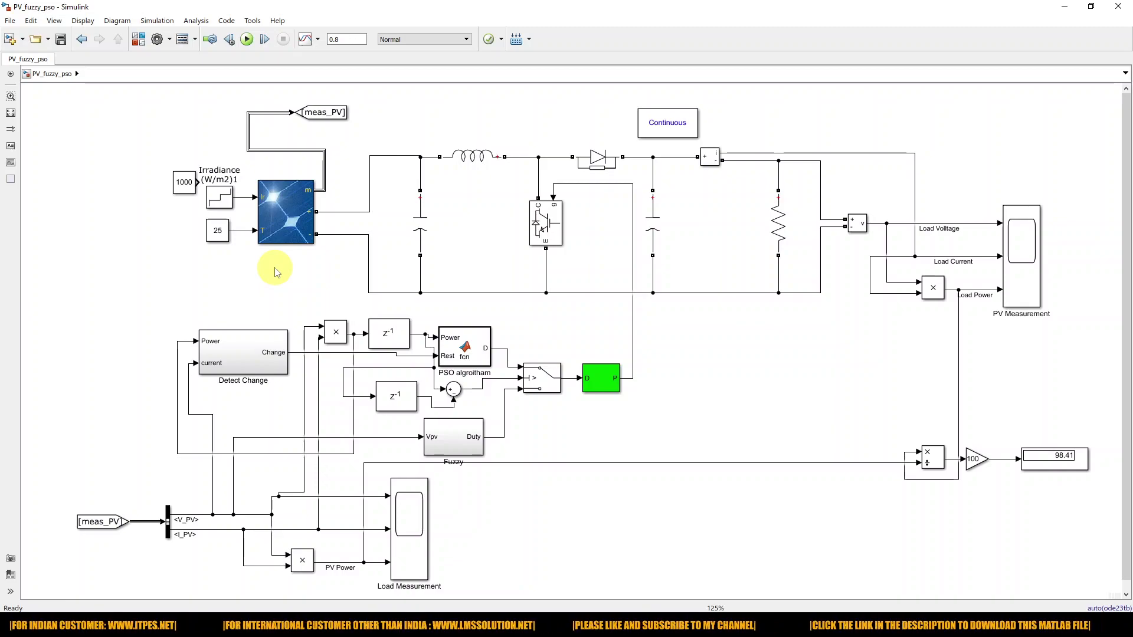
click(470, 362)
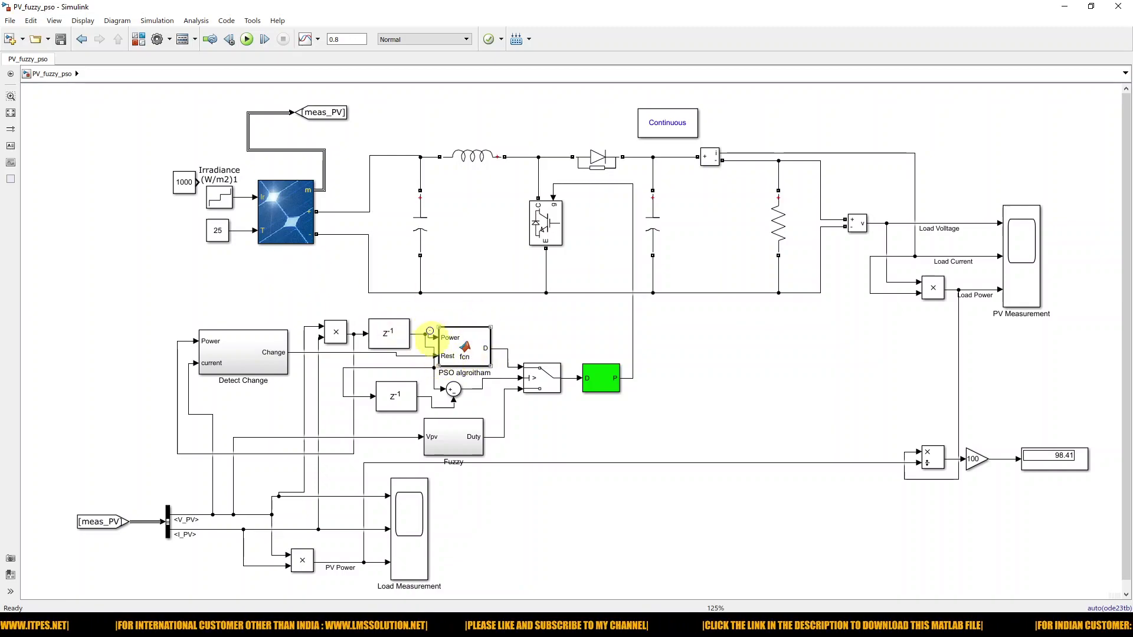
click(292, 352)
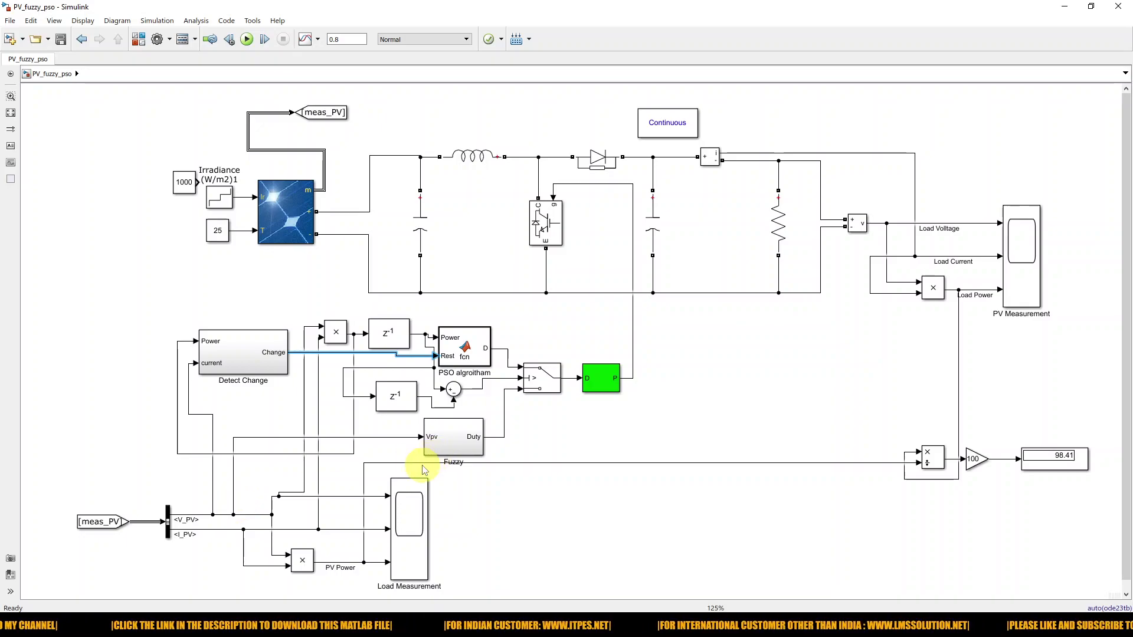
key(F9)
mouse_move(411, 422)
mouse_down()
mouse_move(408, 448)
mouse_move(438, 469)
mouse_move(480, 460)
mouse_move(492, 425)
mouse_move(407, 418)
mouse_up()
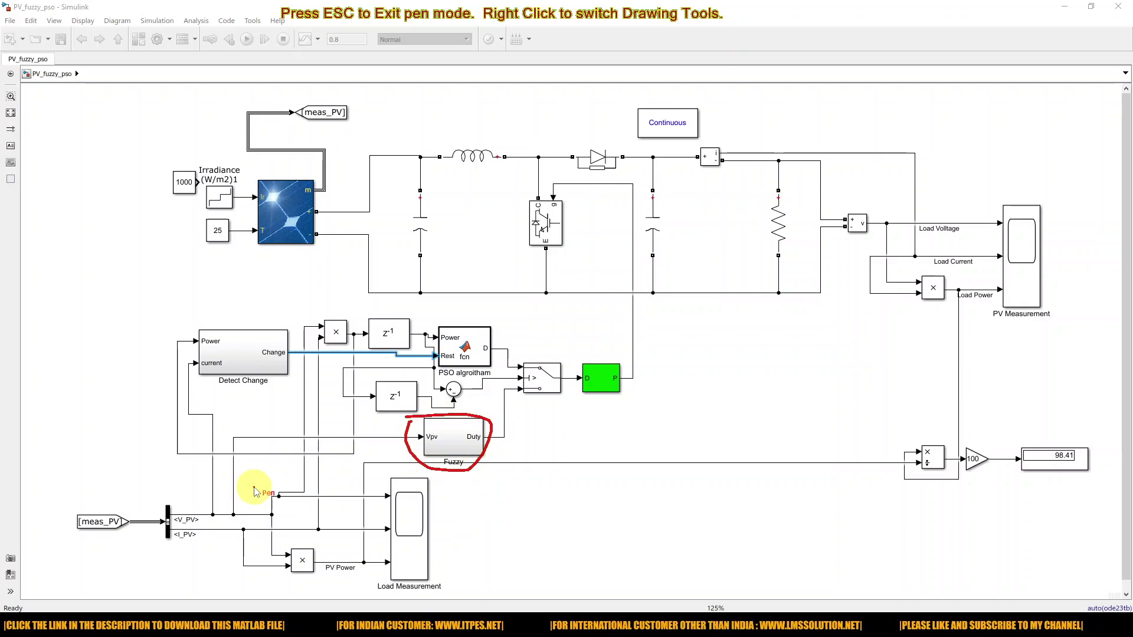
mouse_move(237, 505)
mouse_down()
mouse_move(267, 441)
mouse_move(391, 442)
mouse_move(409, 453)
mouse_up()
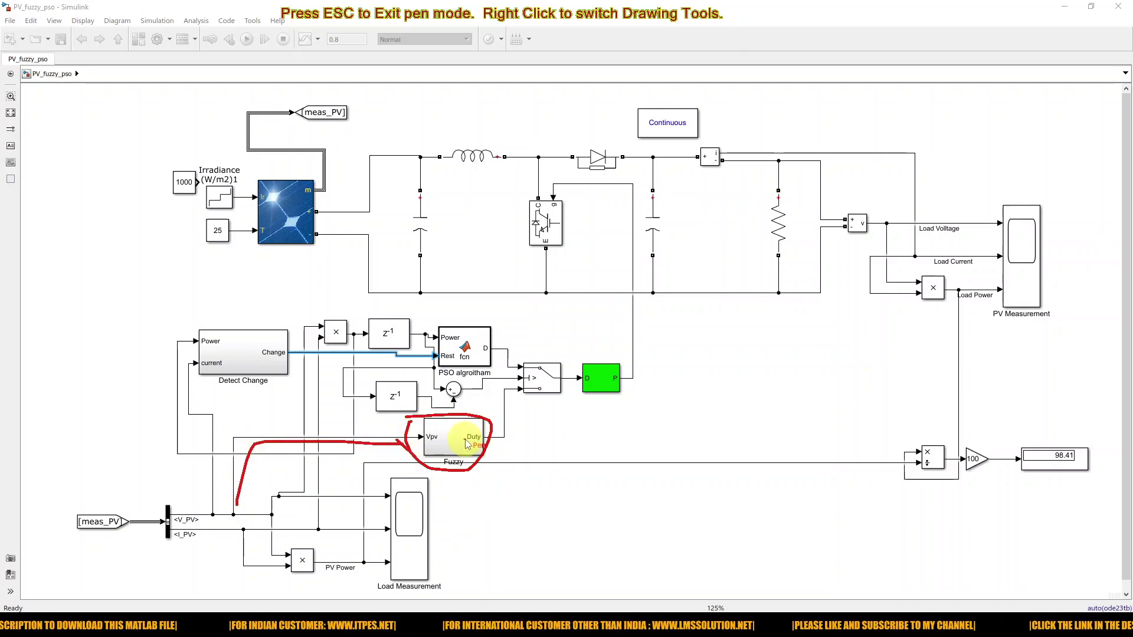
key(Escape)
double_click(443, 440)
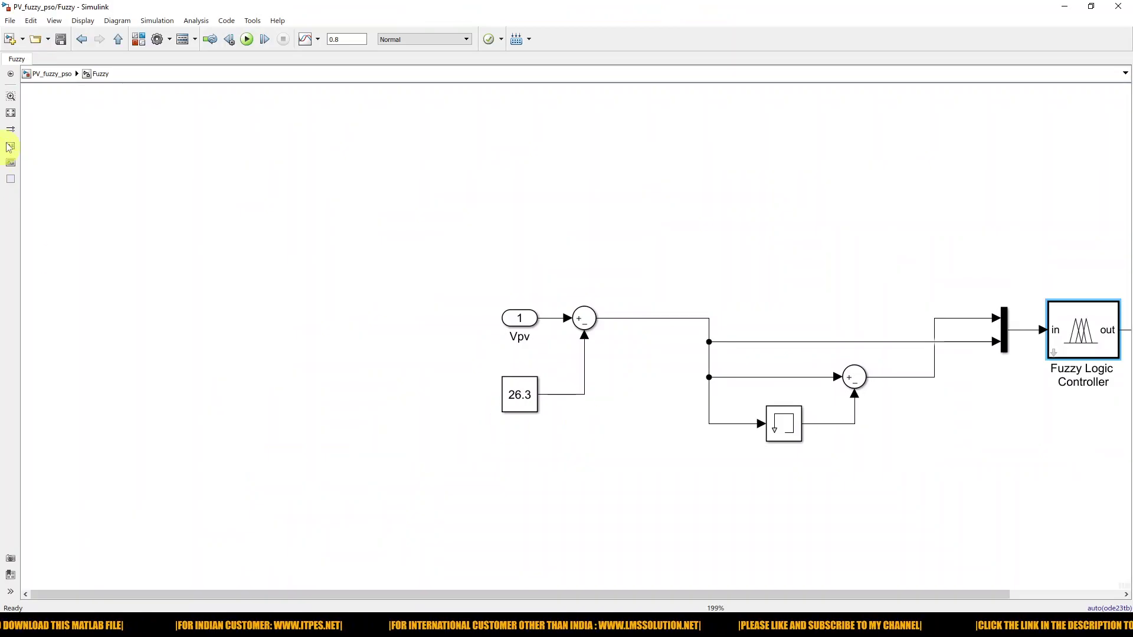
click(10, 113)
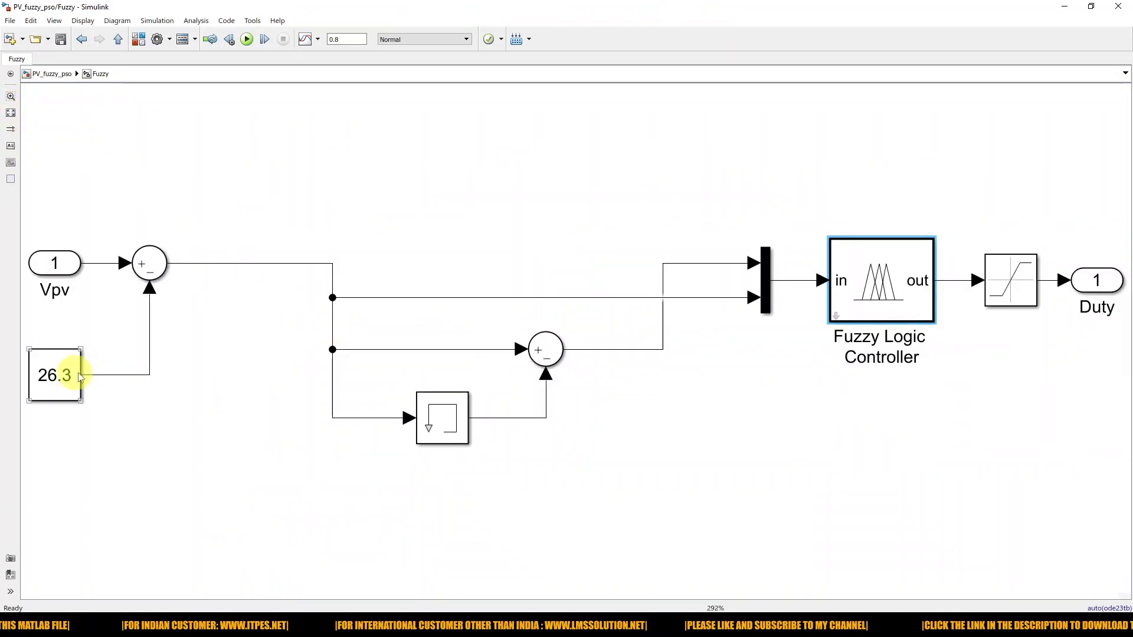
click(58, 380)
click(87, 416)
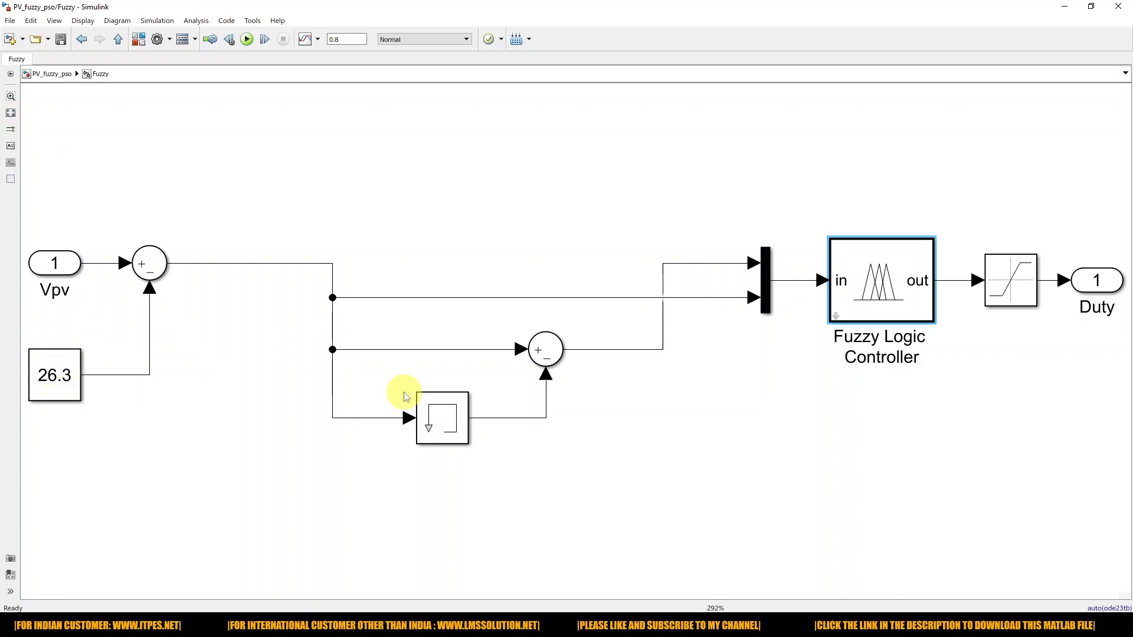
key(ctrl+2)
drag(325, 258, 334, 251)
drag(631, 331, 643, 347)
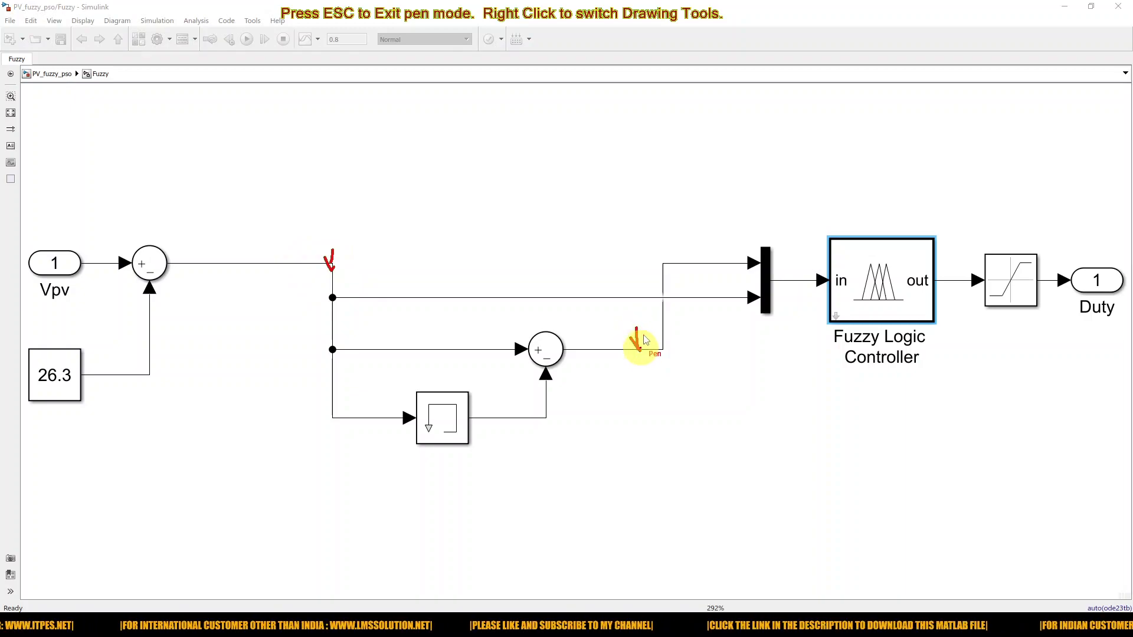
mouse_move(766, 229)
mouse_down()
mouse_move(733, 232)
mouse_move(715, 303)
mouse_move(759, 324)
mouse_move(784, 243)
mouse_up()
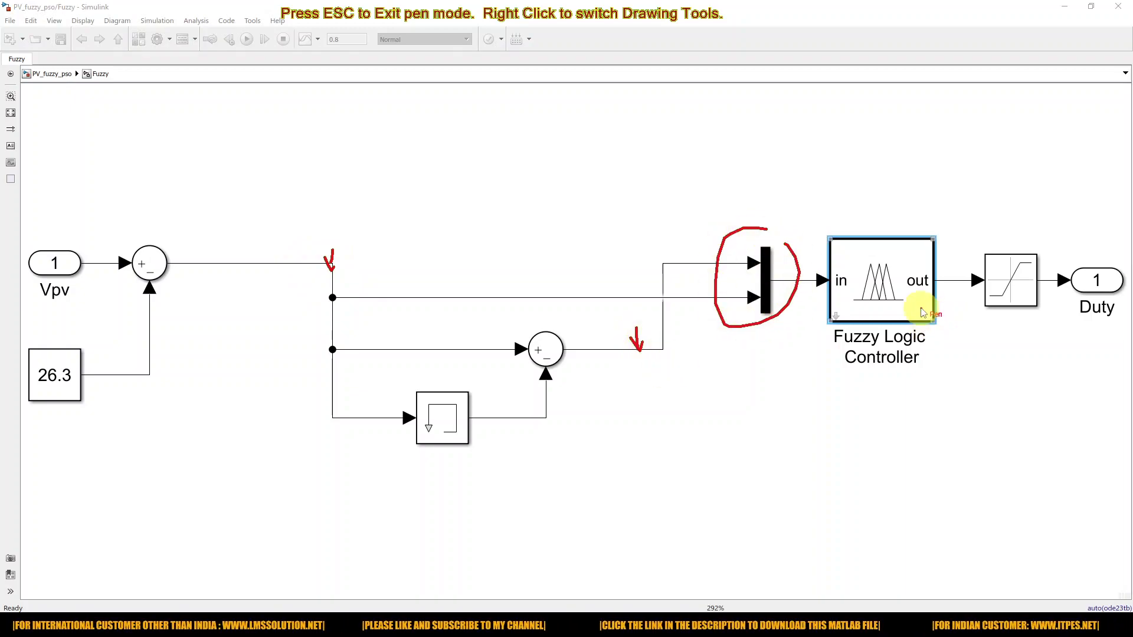
drag(959, 243, 961, 273)
drag(951, 260, 961, 272)
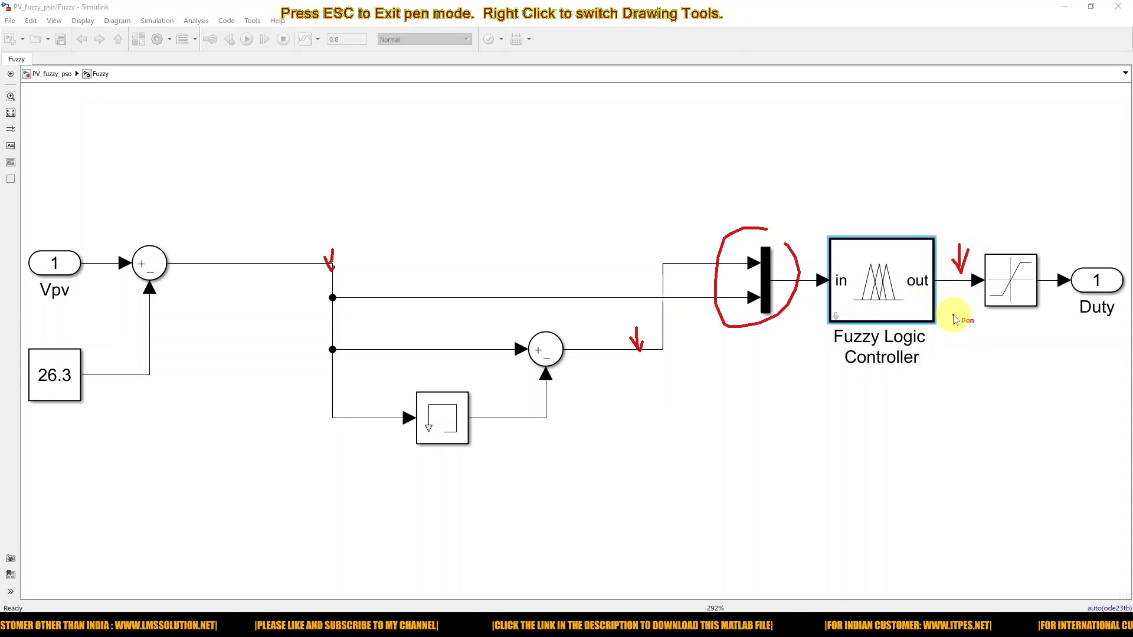
key(Escape)
click(82, 40)
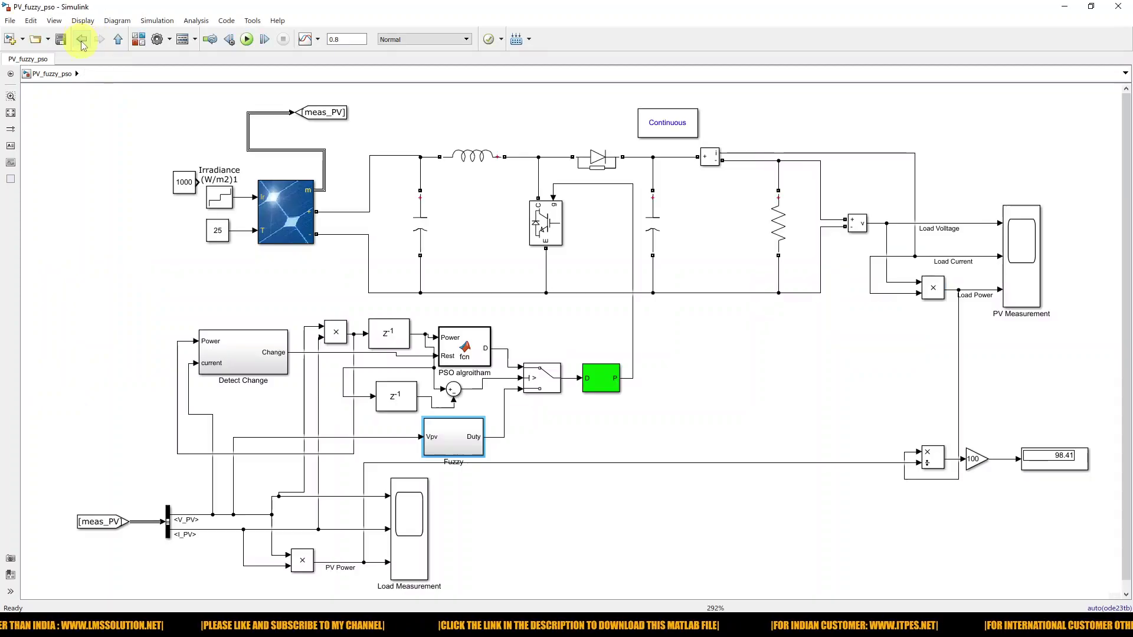
key(ctrl+F5)
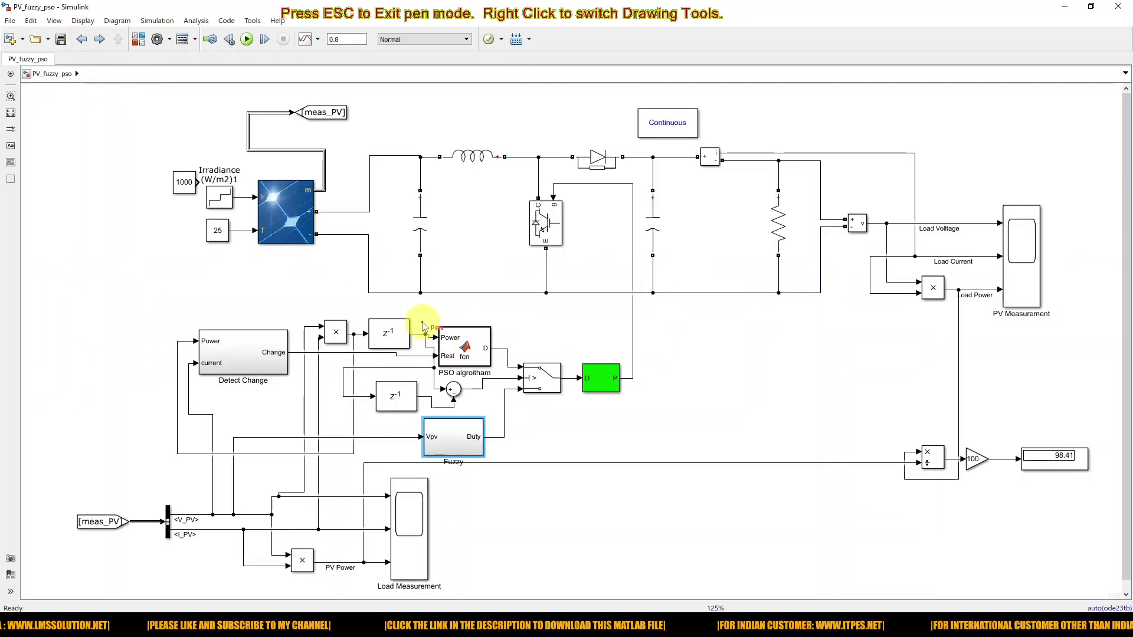
drag(421, 321, 471, 314)
drag(411, 422, 469, 413)
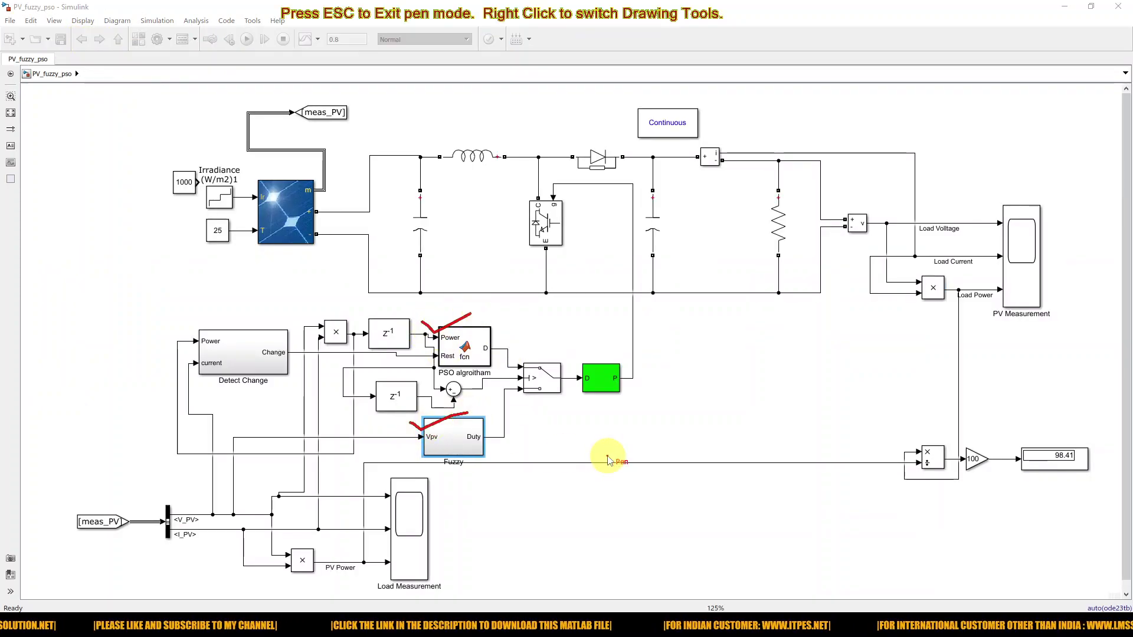
key(Escape)
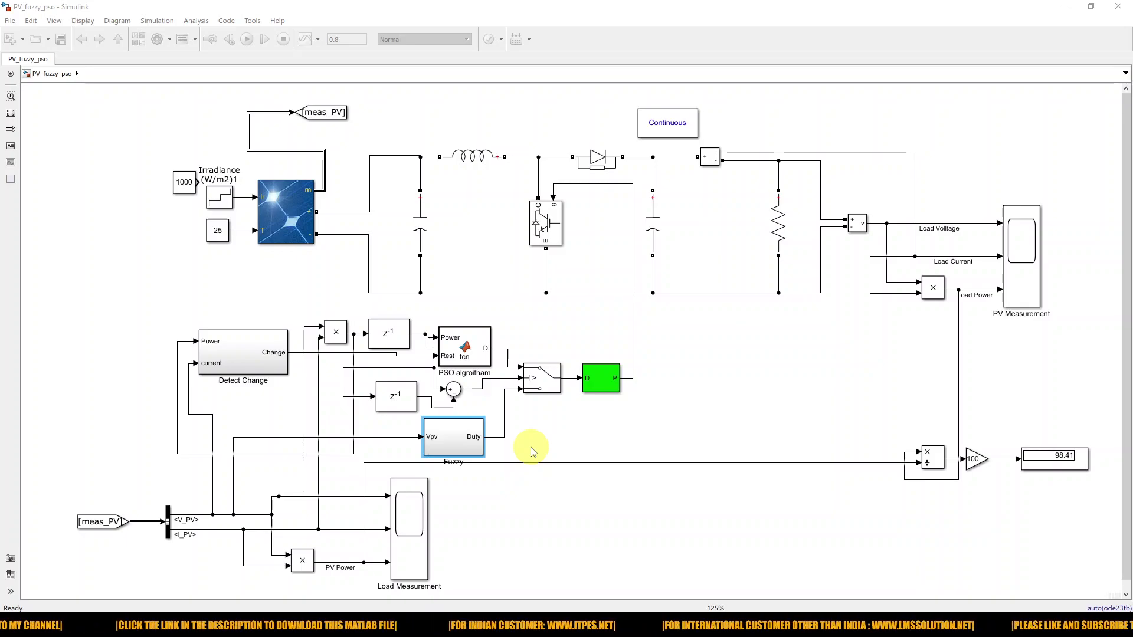
key(ctrl+shift+p)
mouse_move(519, 345)
mouse_down()
mouse_move(506, 361)
mouse_move(534, 422)
mouse_move(563, 373)
mouse_move(526, 347)
mouse_move(534, 412)
mouse_up()
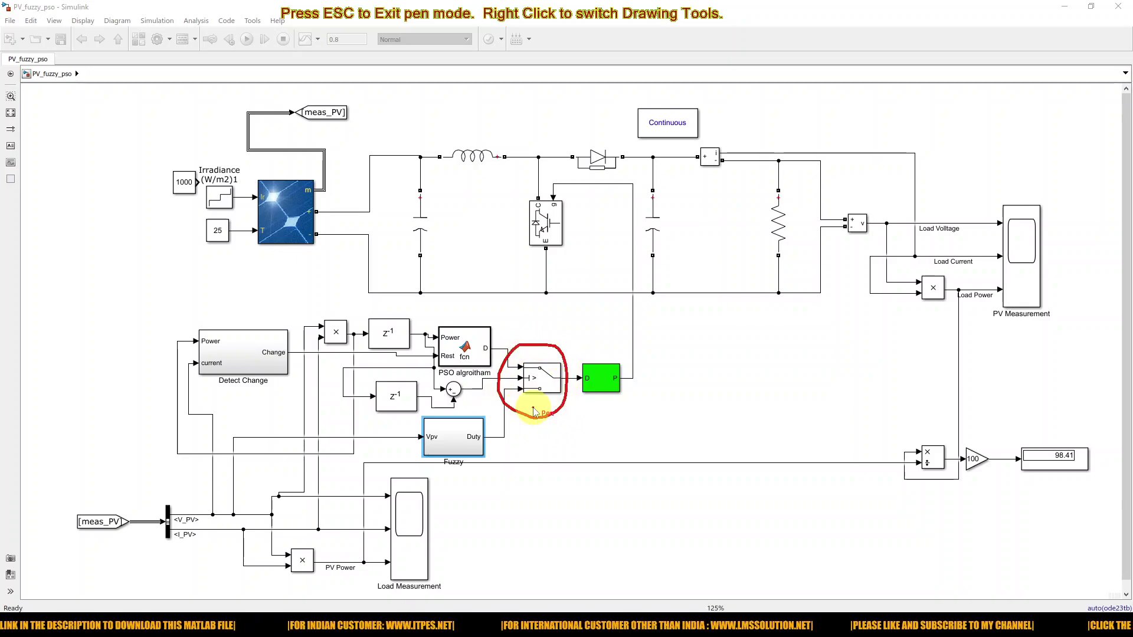
key(Escape)
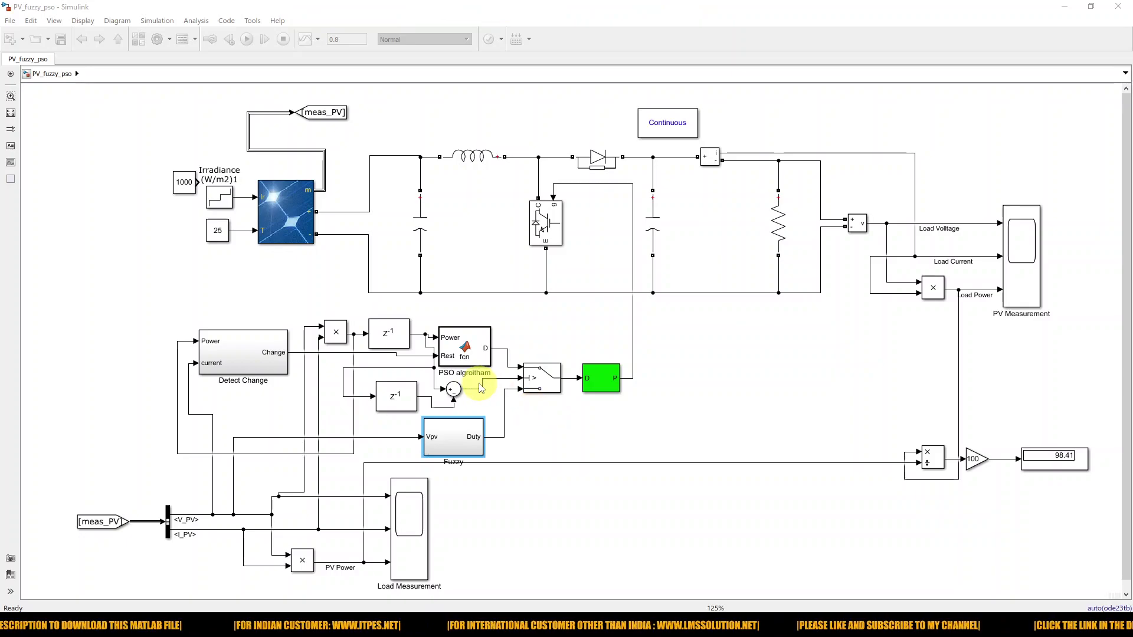
key(ctrl+F2)
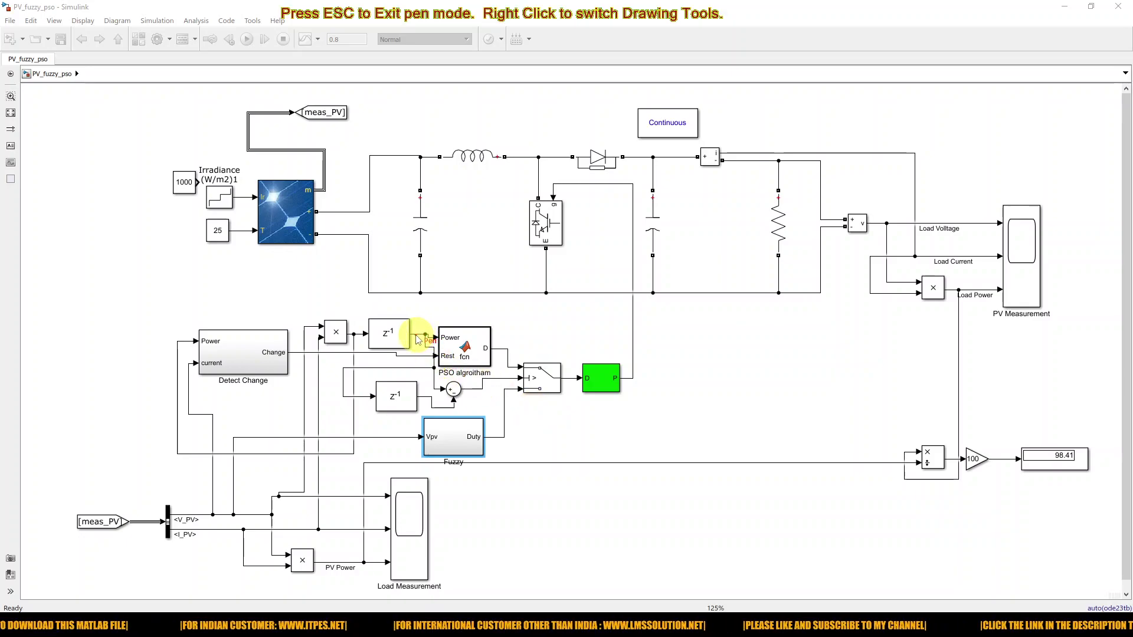
drag(416, 335, 430, 367)
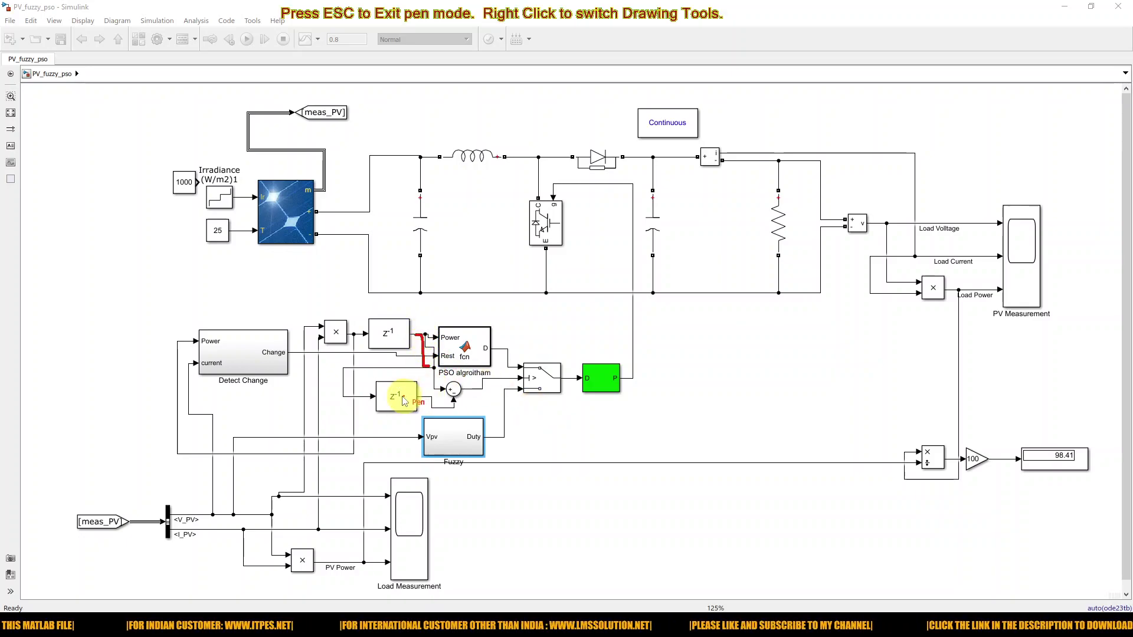
drag(381, 419, 407, 419)
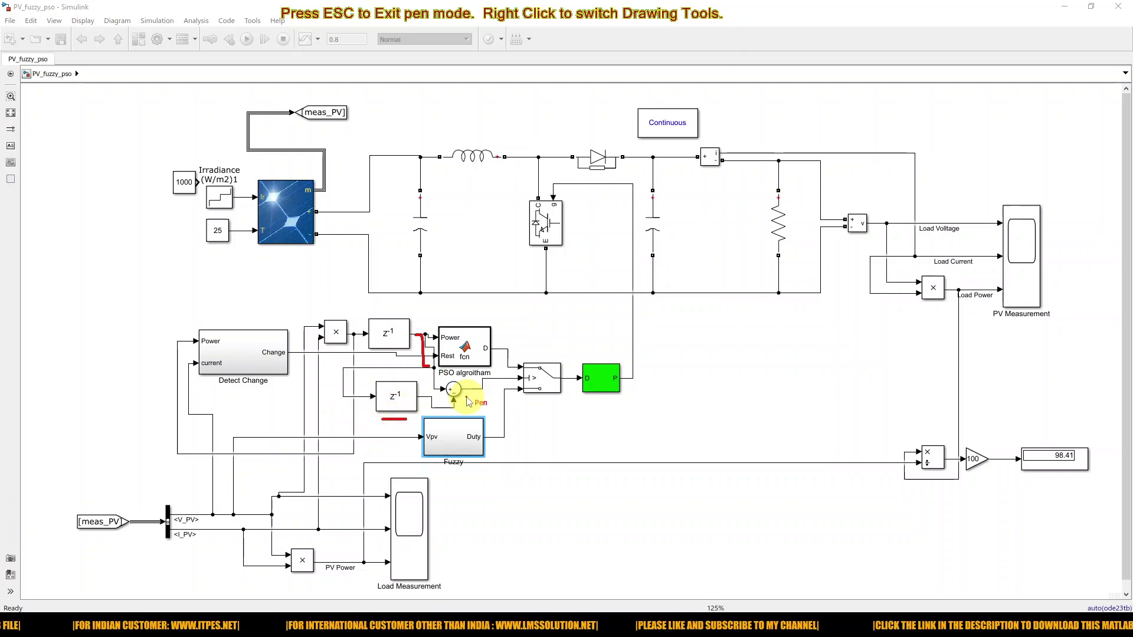
mouse_move(474, 396)
mouse_down()
mouse_move(483, 382)
mouse_move(493, 396)
mouse_move(474, 397)
mouse_move(493, 376)
mouse_move(468, 387)
mouse_move(494, 371)
mouse_up()
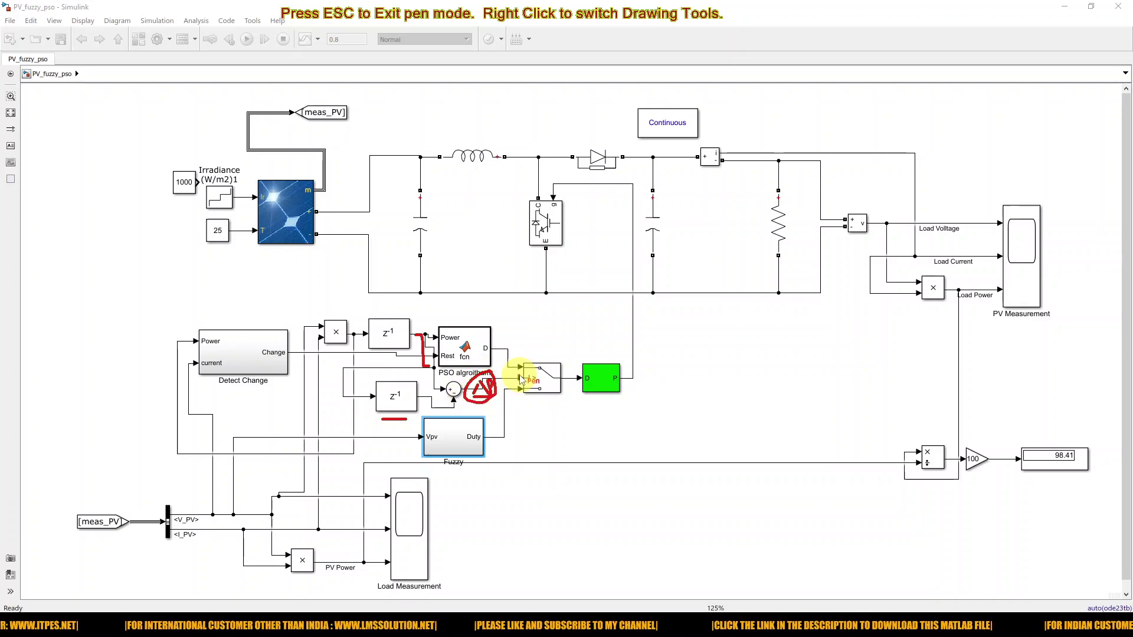
drag(541, 420, 542, 399)
drag(541, 399, 549, 408)
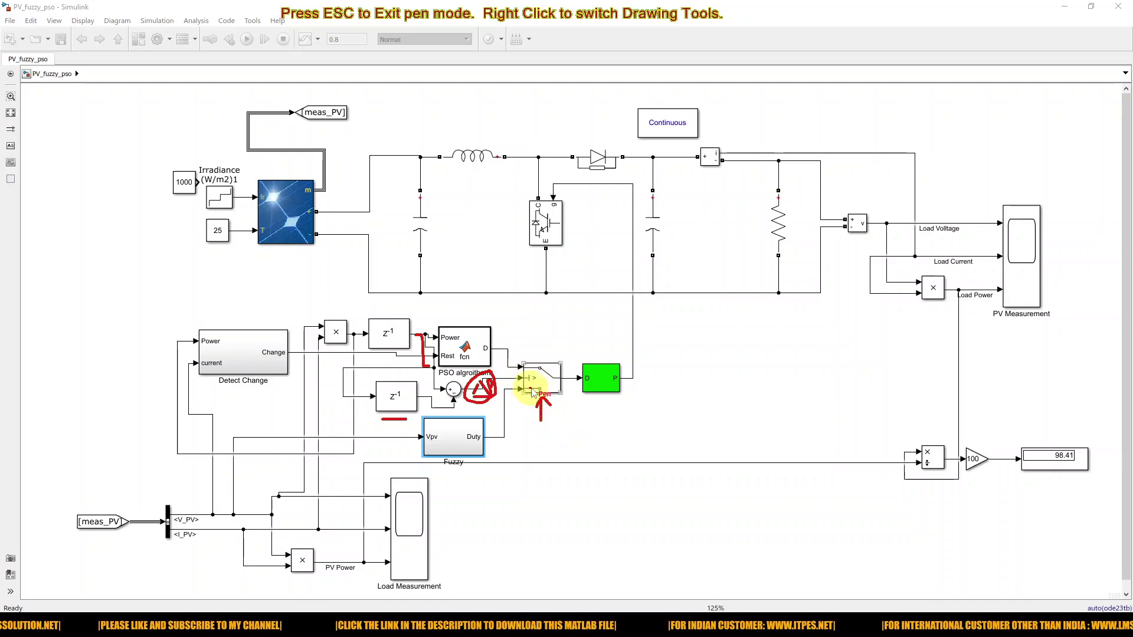
key(Escape)
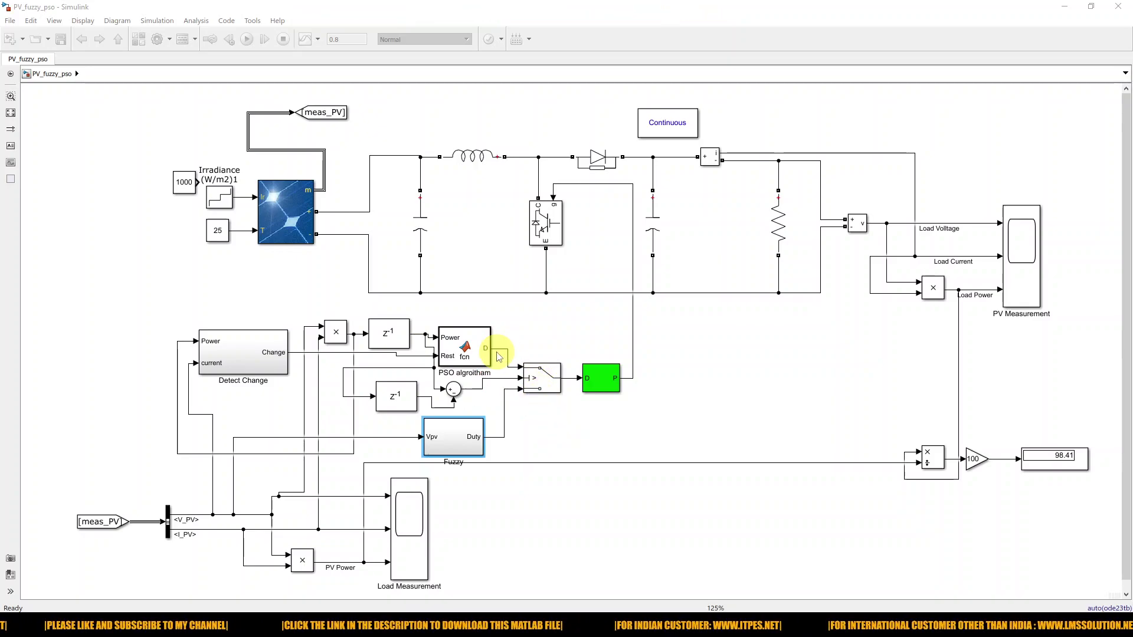
key(ctrl+F10)
drag(521, 369, 546, 376)
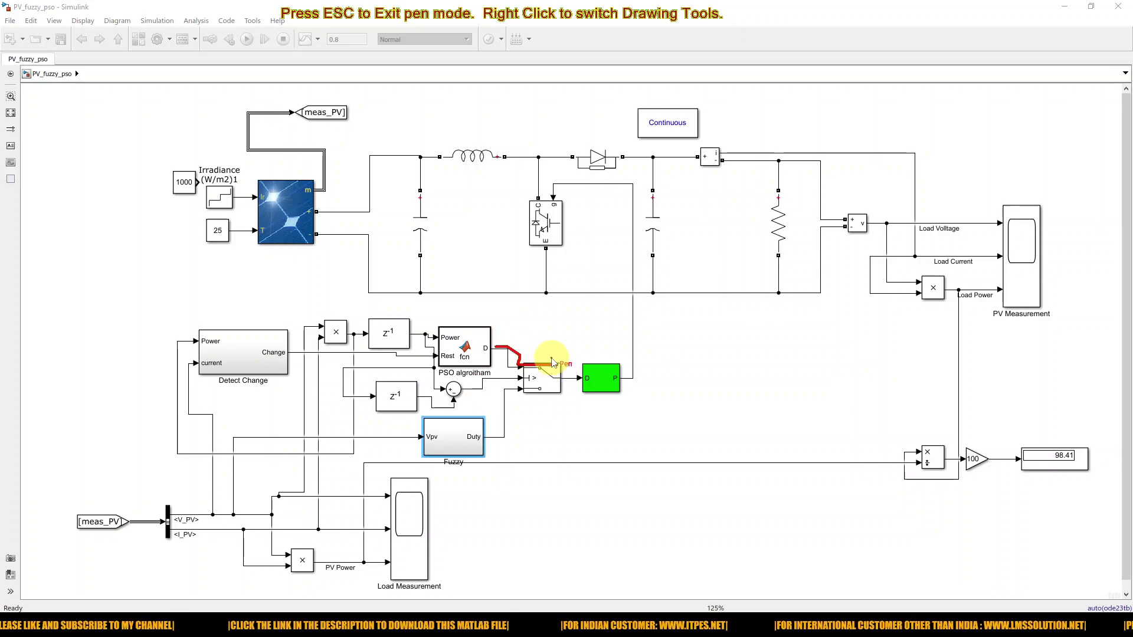
mouse_move(498, 426)
mouse_down()
mouse_move(503, 401)
mouse_move(538, 394)
mouse_up()
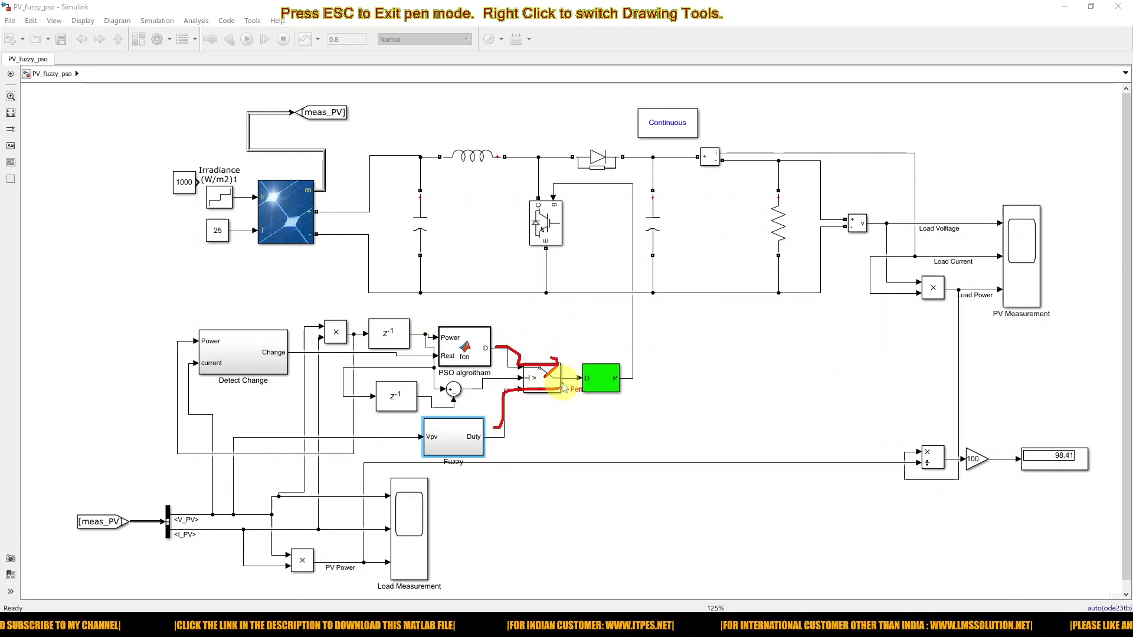
key(Escape)
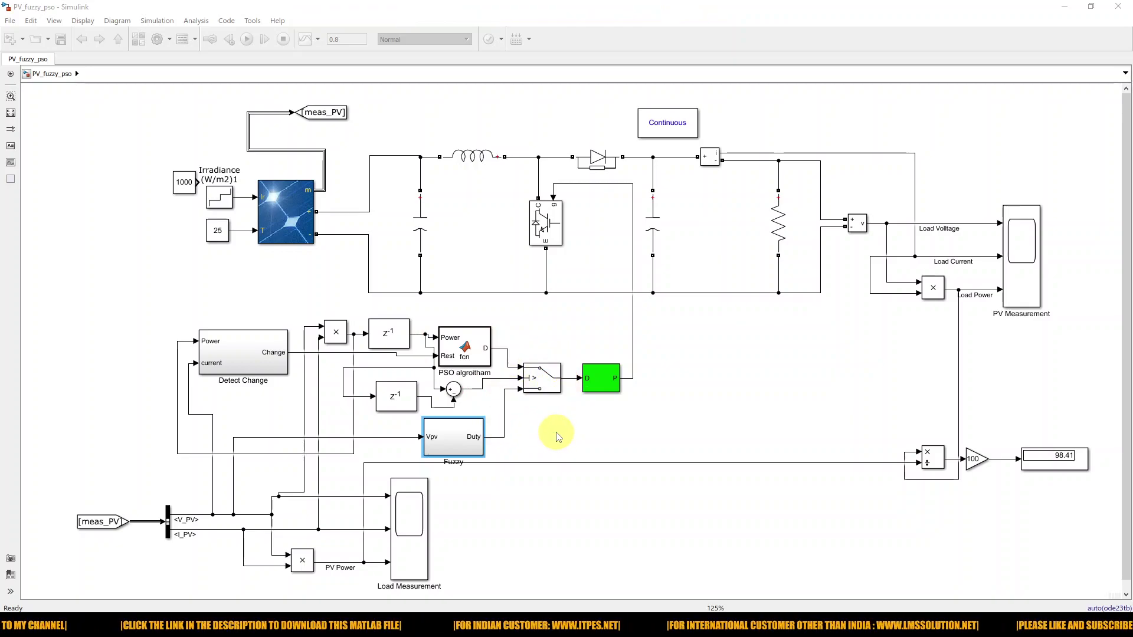
key(F9)
mouse_move(573, 412)
mouse_down()
mouse_move(632, 384)
mouse_move(552, 360)
mouse_move(577, 406)
mouse_move(614, 406)
mouse_up()
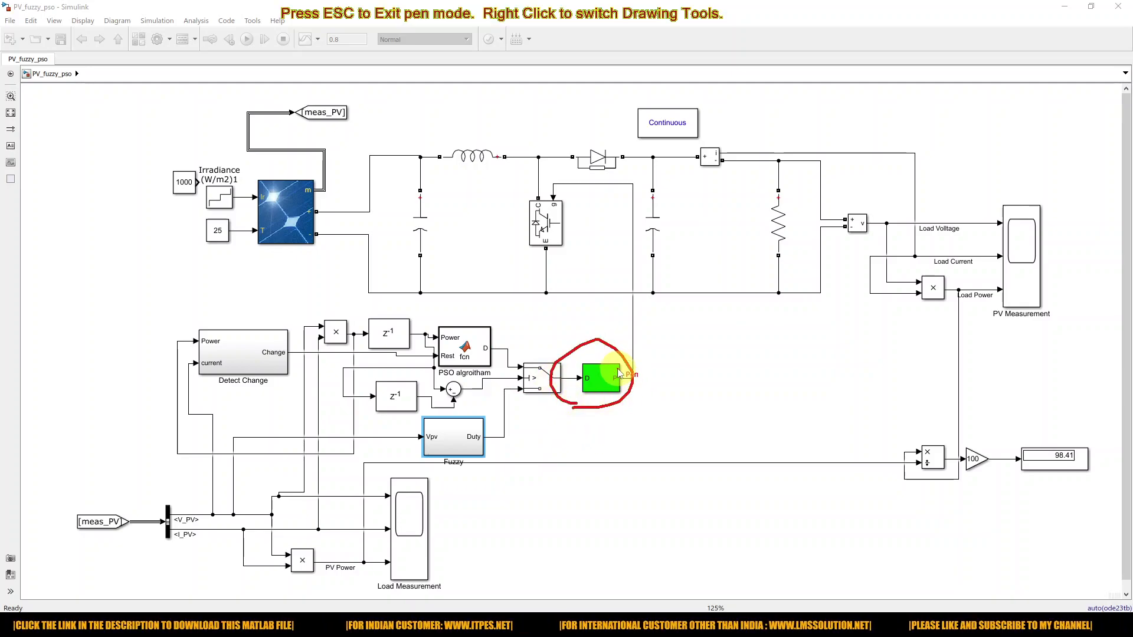
mouse_move(643, 353)
mouse_down()
mouse_move(649, 201)
mouse_move(590, 188)
mouse_move(570, 212)
mouse_move(578, 204)
mouse_up()
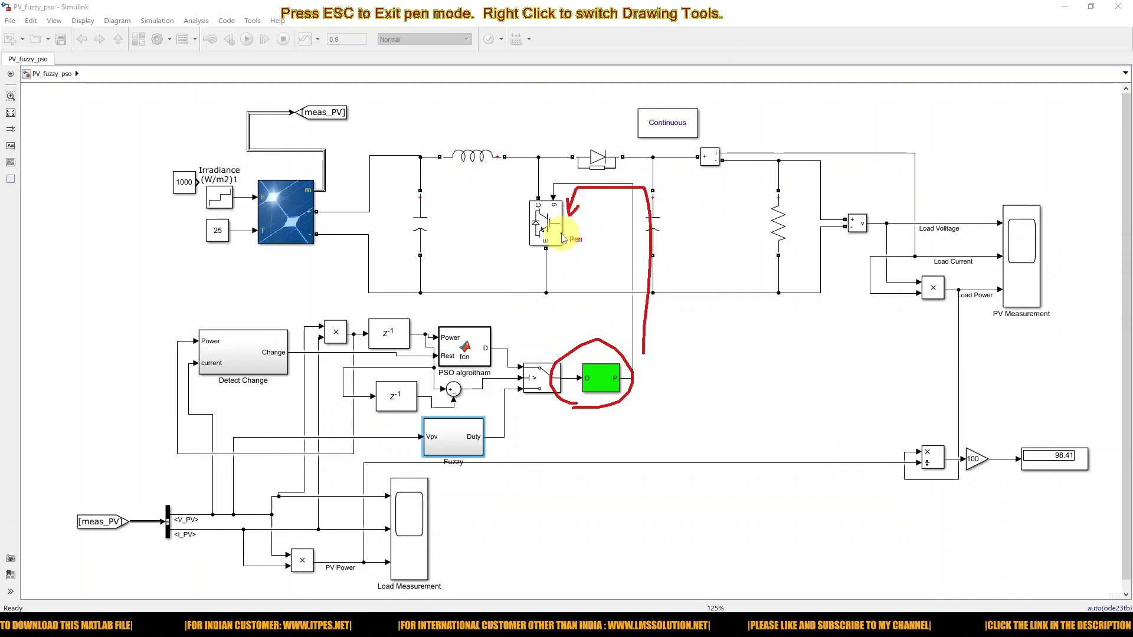
drag(760, 192, 760, 245)
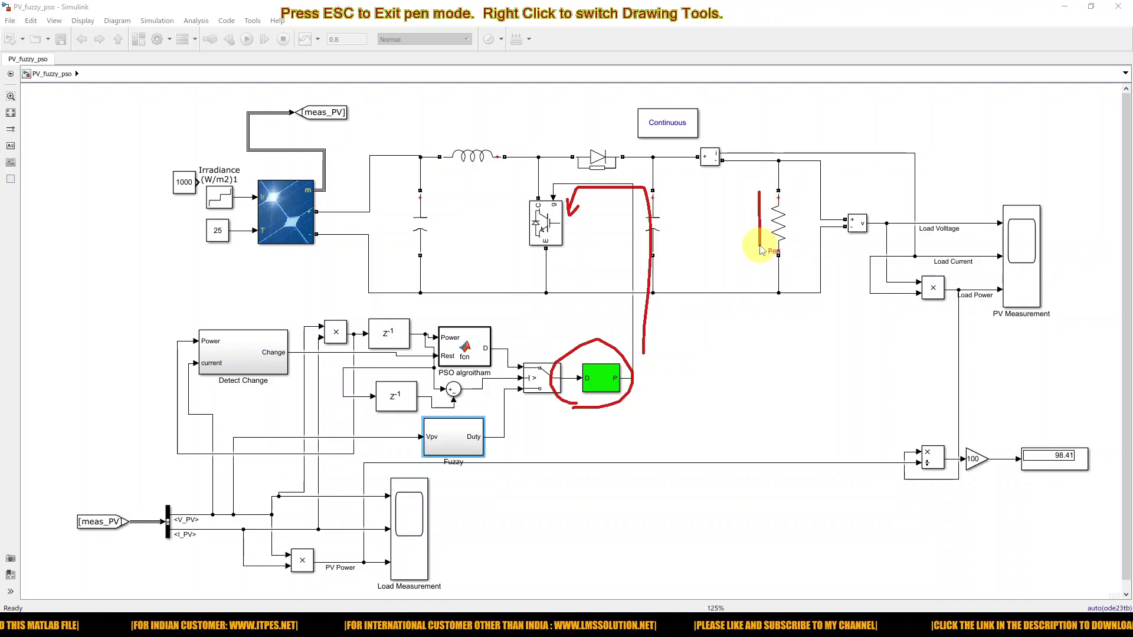
drag(381, 197, 381, 246)
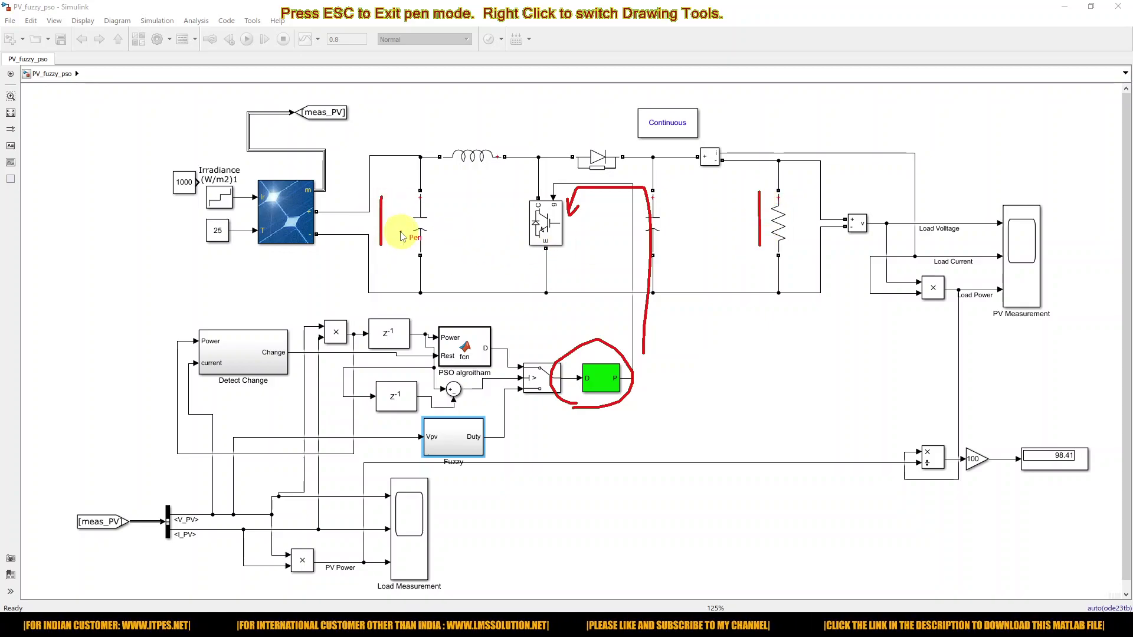
drag(347, 225, 369, 223)
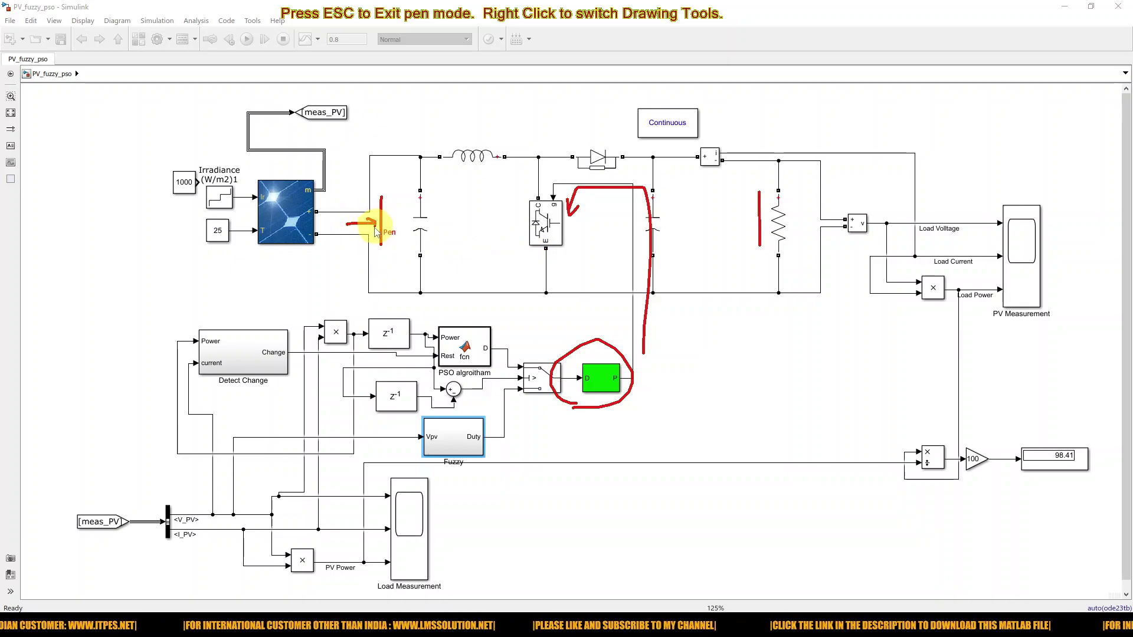
key(Escape)
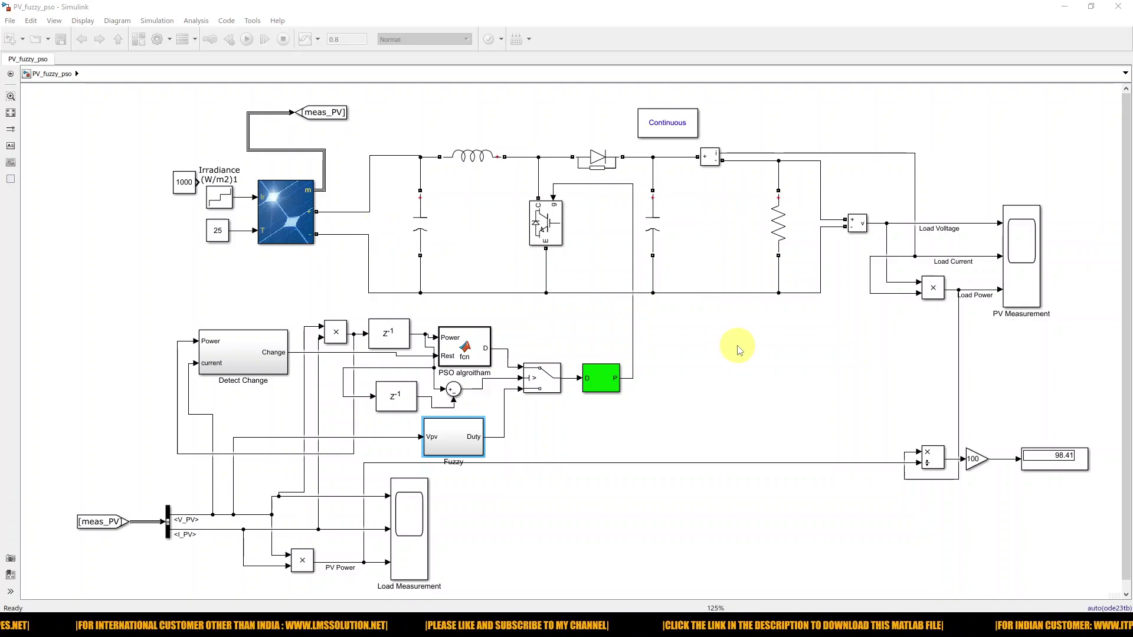
- Open the PV Measurement scope and mark its Load Voltage, Load Current and Load Power plots
click(1039, 275)
double_click(1034, 273)
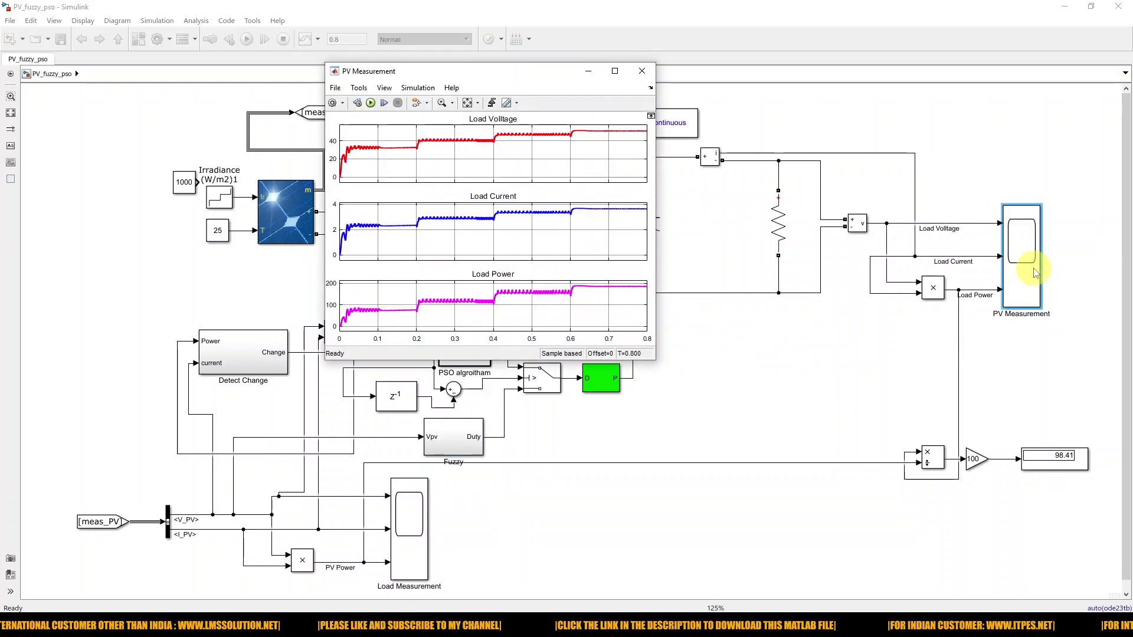
key(F9)
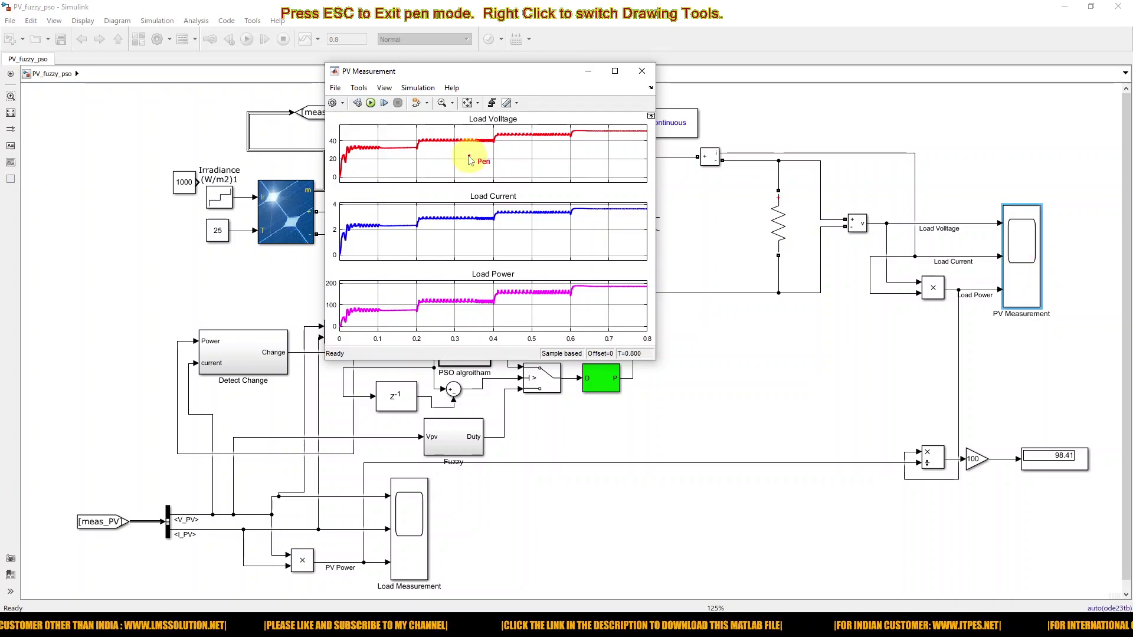
drag(468, 156, 492, 151)
drag(496, 237, 529, 231)
drag(510, 311, 552, 305)
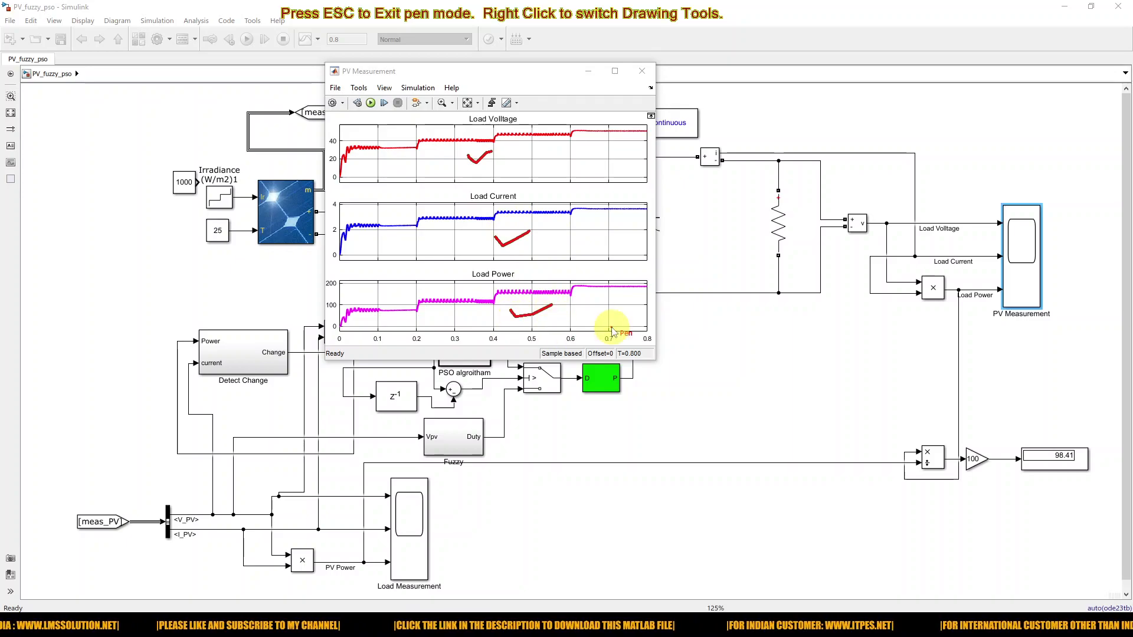
key(Escape)
- Open the Load Measurement scope and mark its V_PV and I_PV plots
click(481, 518)
double_click(413, 509)
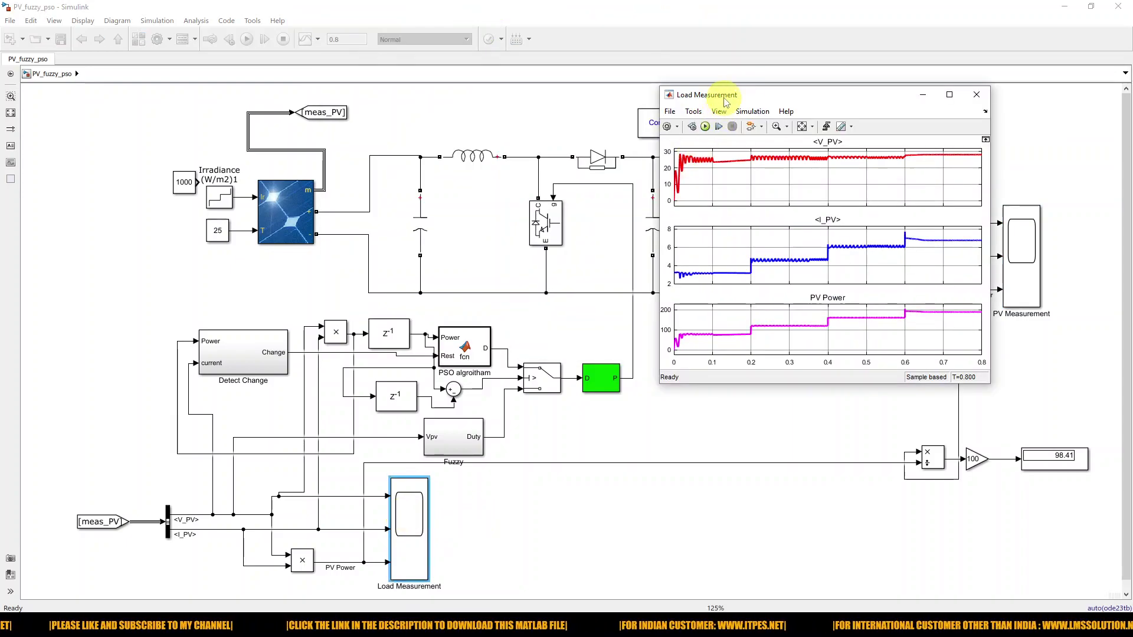
drag(726, 102, 620, 103)
key(F9)
drag(686, 174, 704, 171)
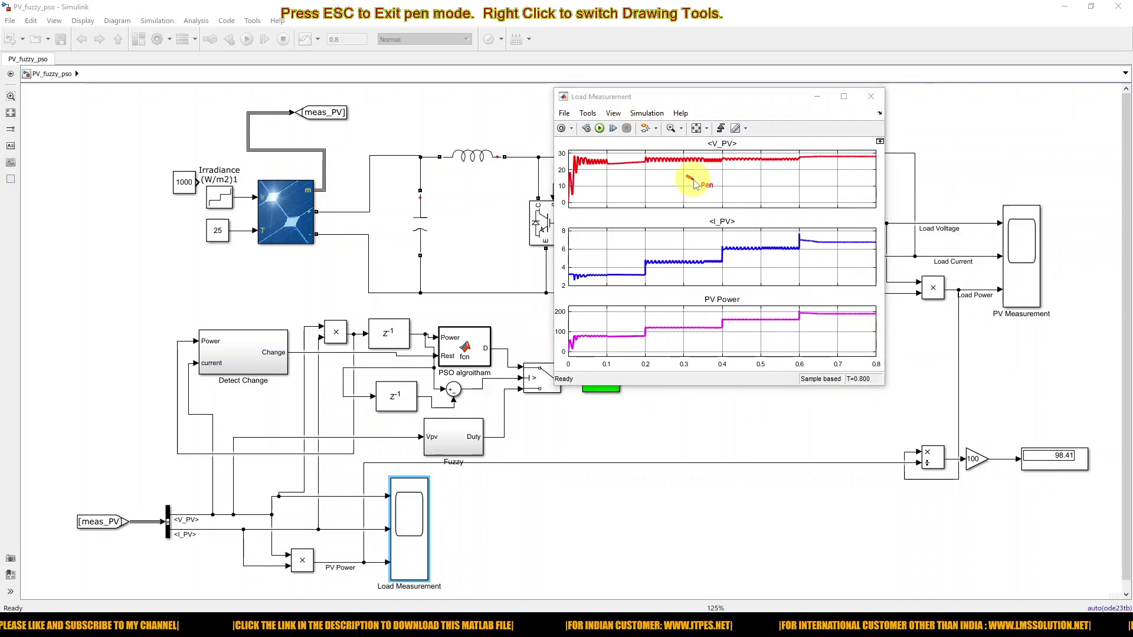
drag(693, 242, 720, 236)
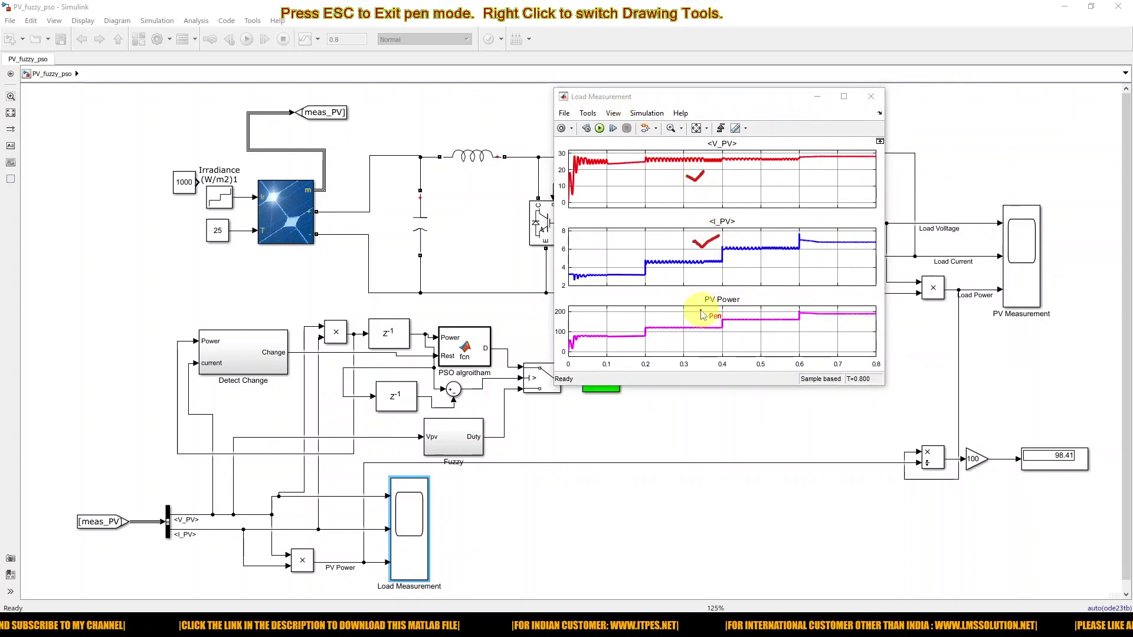
key(Escape)
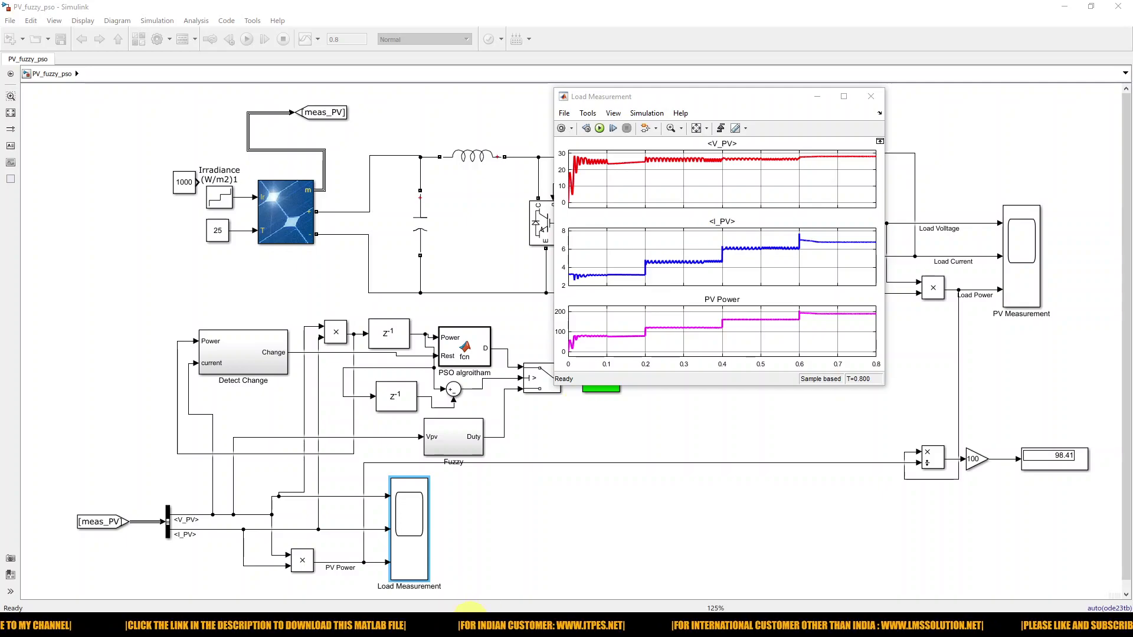
- Reposition the Load Measurement window and select the Irradiance step block in the model
drag(649, 96, 335, 90)
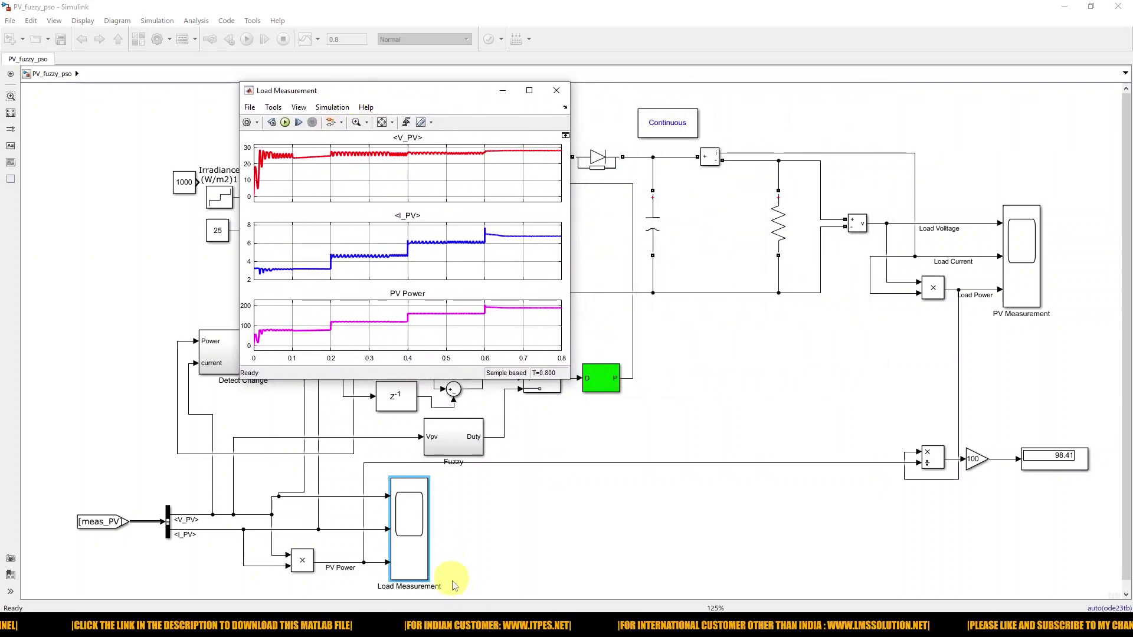
click(477, 626)
click(638, 590)
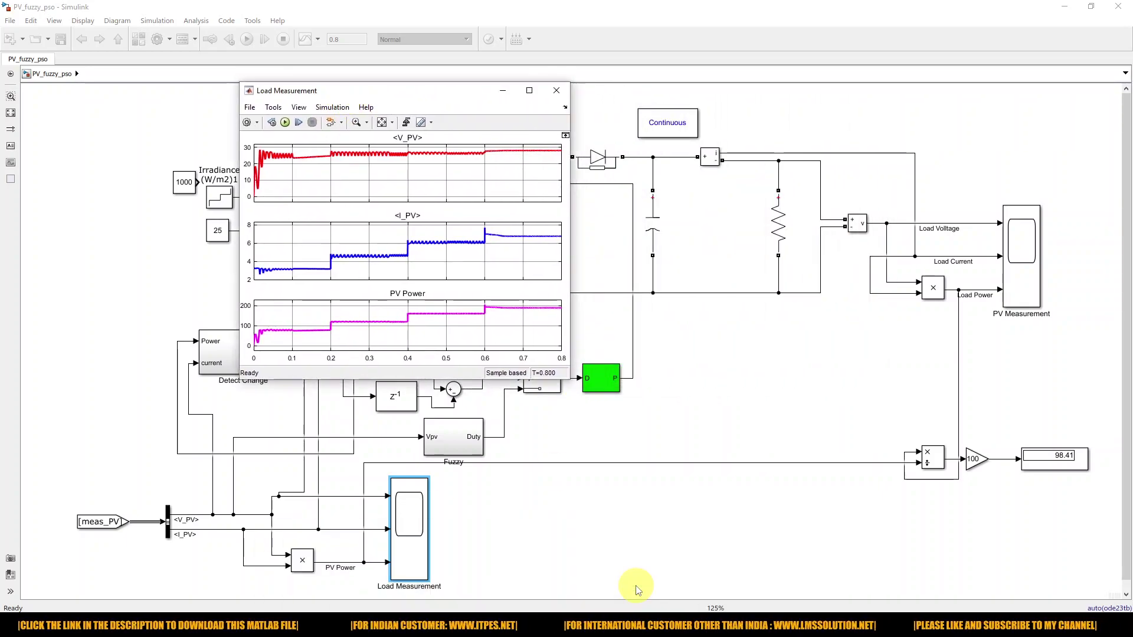
drag(373, 95, 430, 95)
click(214, 203)
- Review the Irradiance Stair Generator's [0.4,0.6,0.8,1]*1000 amplitudes and close it with OK
double_click(214, 203)
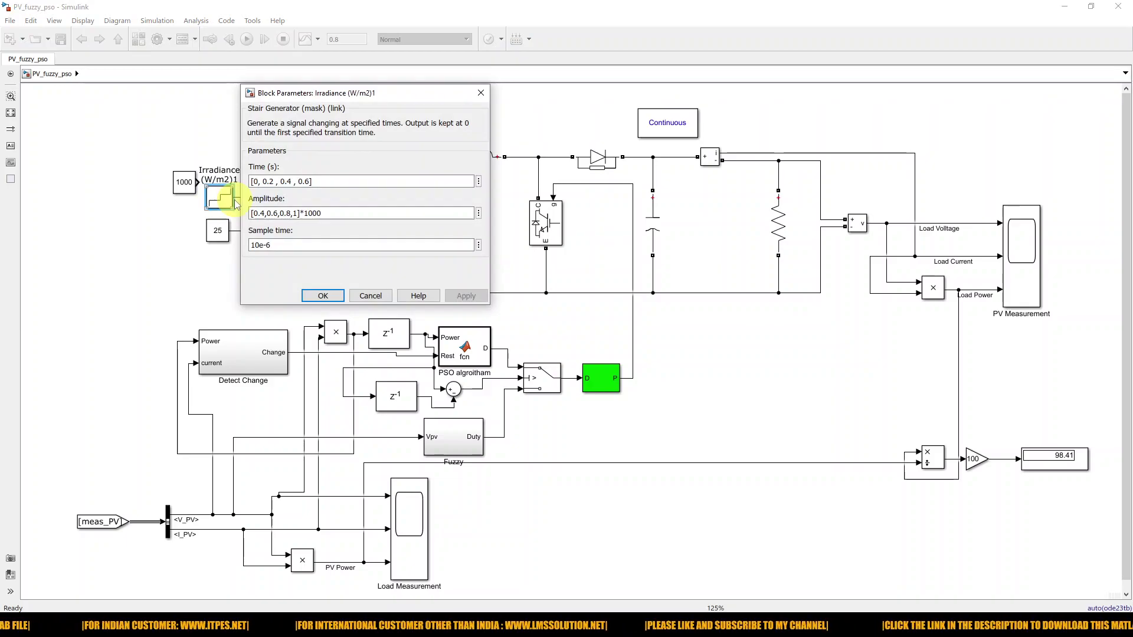
double_click(334, 213)
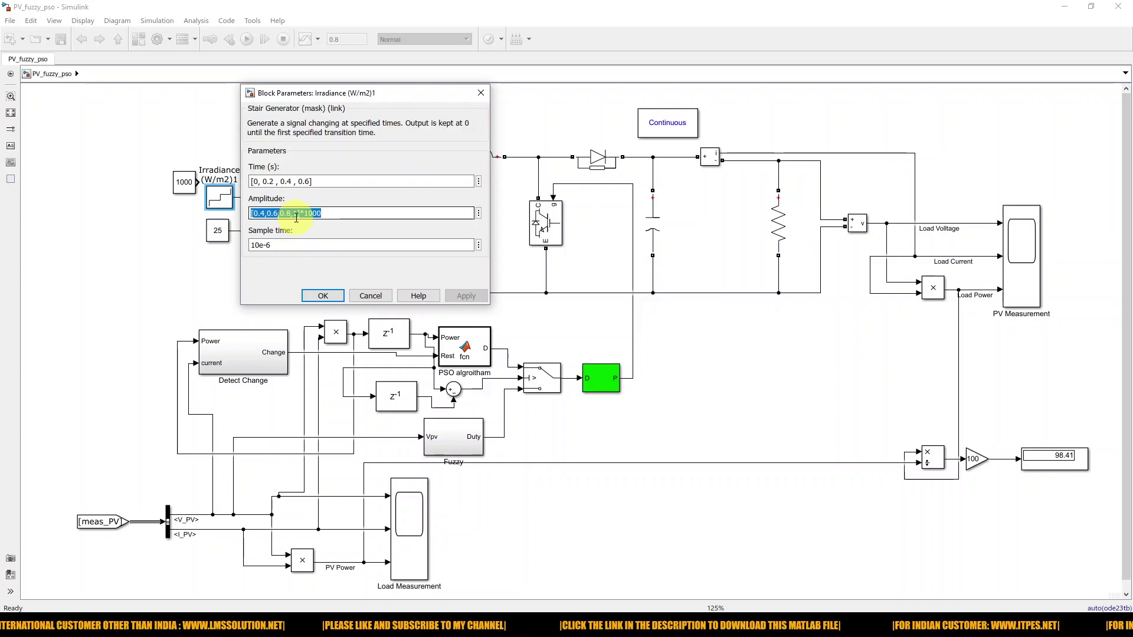
click(323, 295)
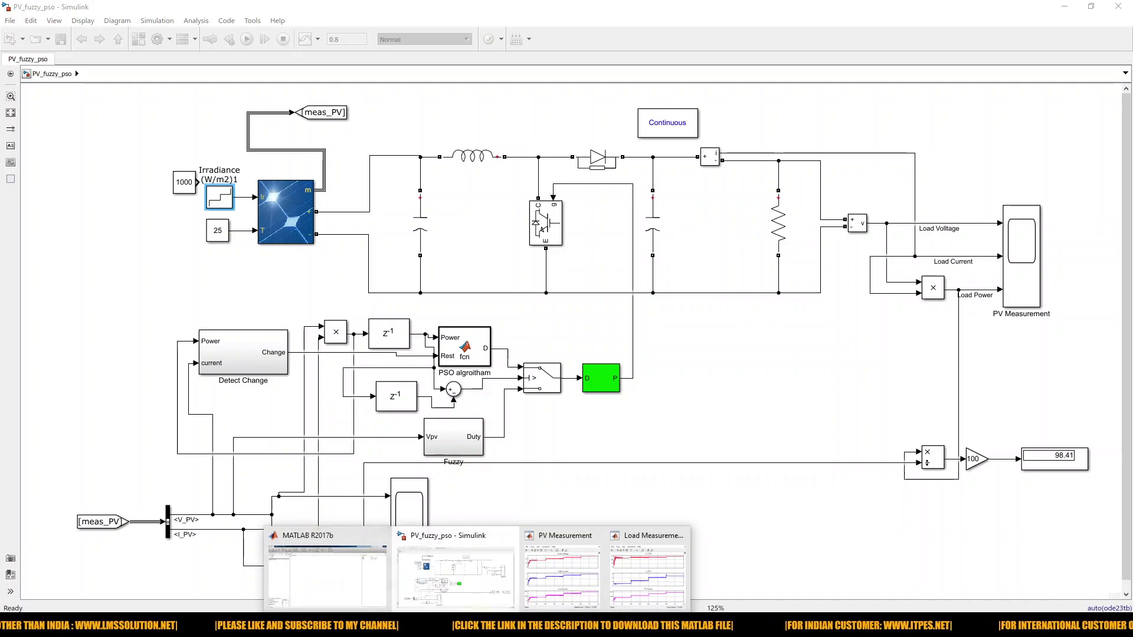
- Place the PV Measurement and Load Measurement scope windows side by side
click(543, 597)
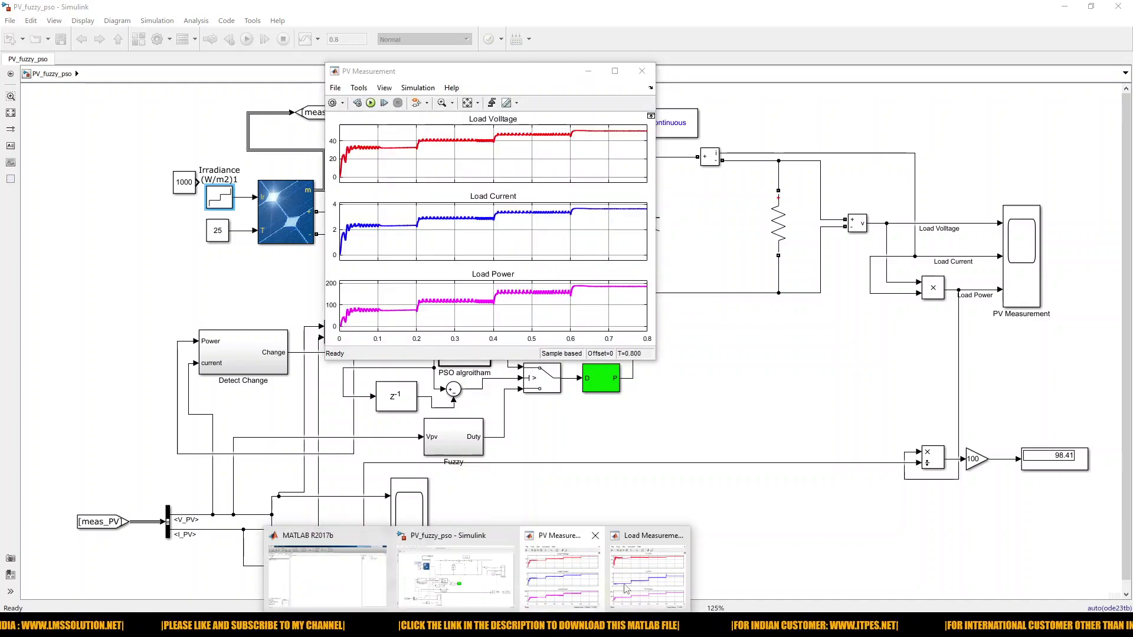
click(665, 577)
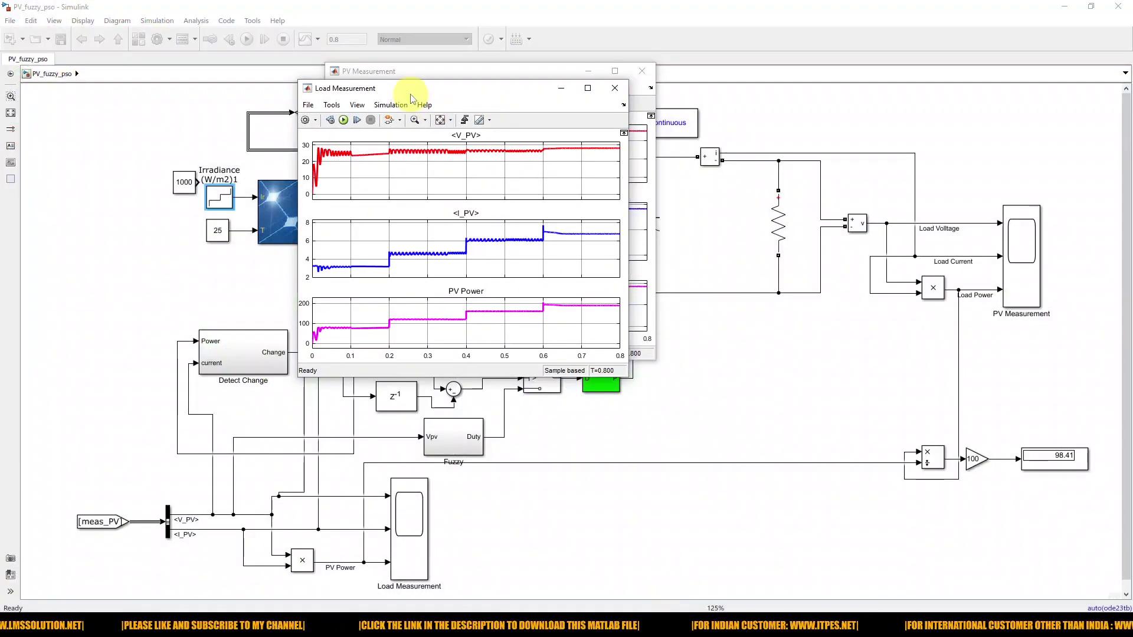
drag(413, 90, 779, 75)
drag(599, 68, 526, 62)
drag(677, 73, 125, 76)
drag(465, 70, 663, 83)
mouse_move(321, 73)
mouse_down()
mouse_move(330, 69)
mouse_move(318, 74)
mouse_up()
- Trace the V_PV plot's steady level with the screen pen, then return to the model
key(ctrl+shift+d)
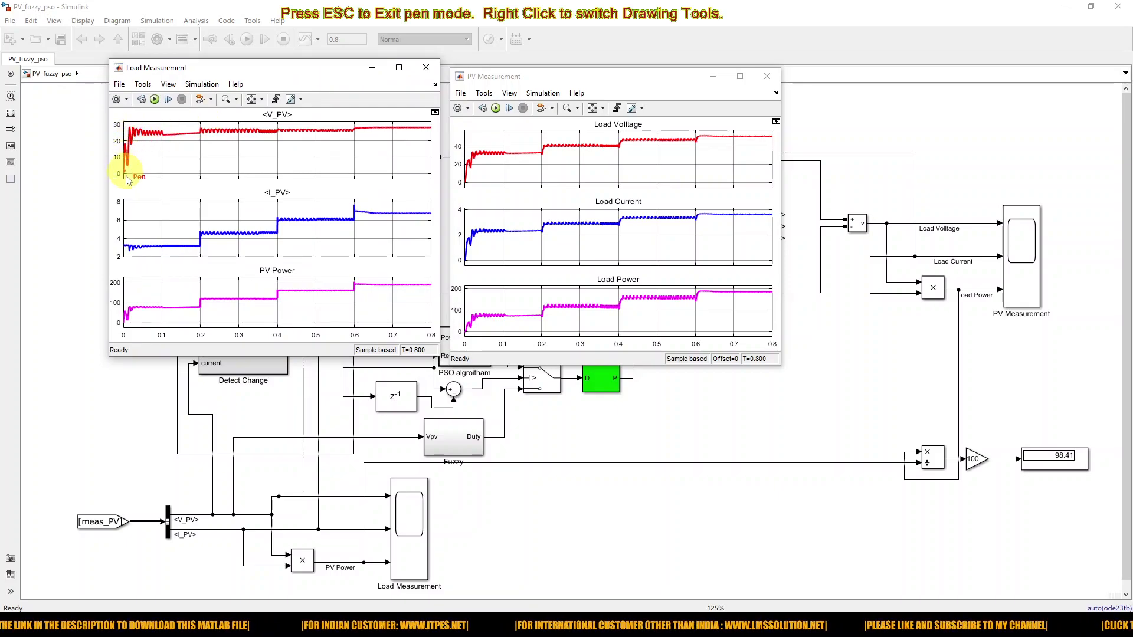
mouse_move(128, 177)
mouse_down()
mouse_move(126, 144)
mouse_move(145, 131)
mouse_move(423, 135)
mouse_up()
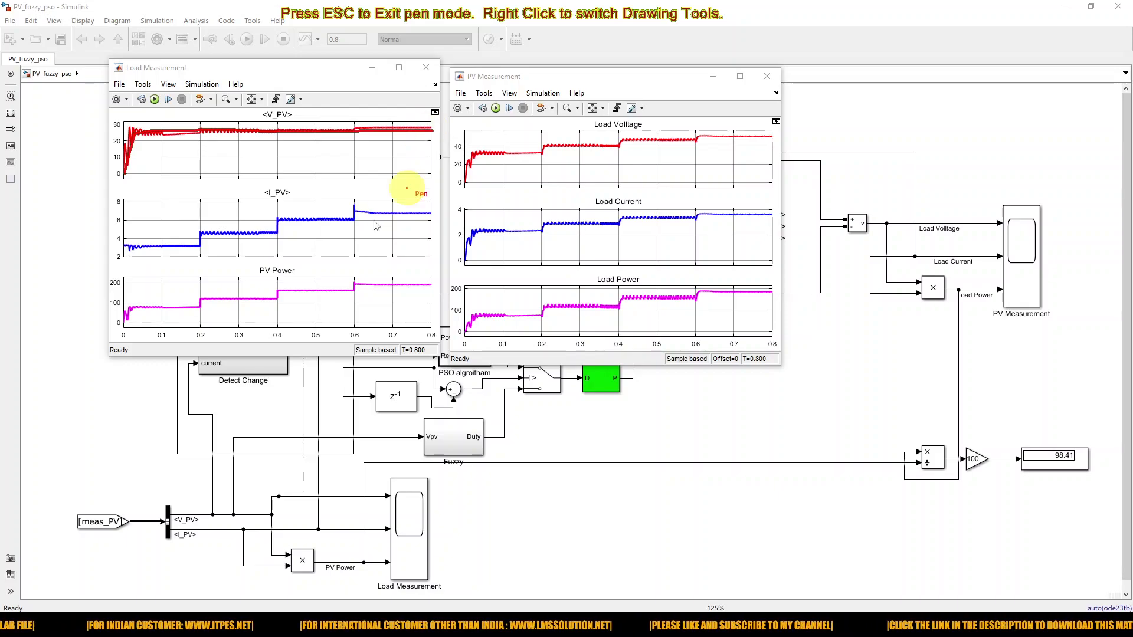
key(Escape)
click(76, 354)
- Plot the PV Array curves, read the 0.6, 0.8 and 1 kW/m² P-V peaks, then close the figure
double_click(281, 217)
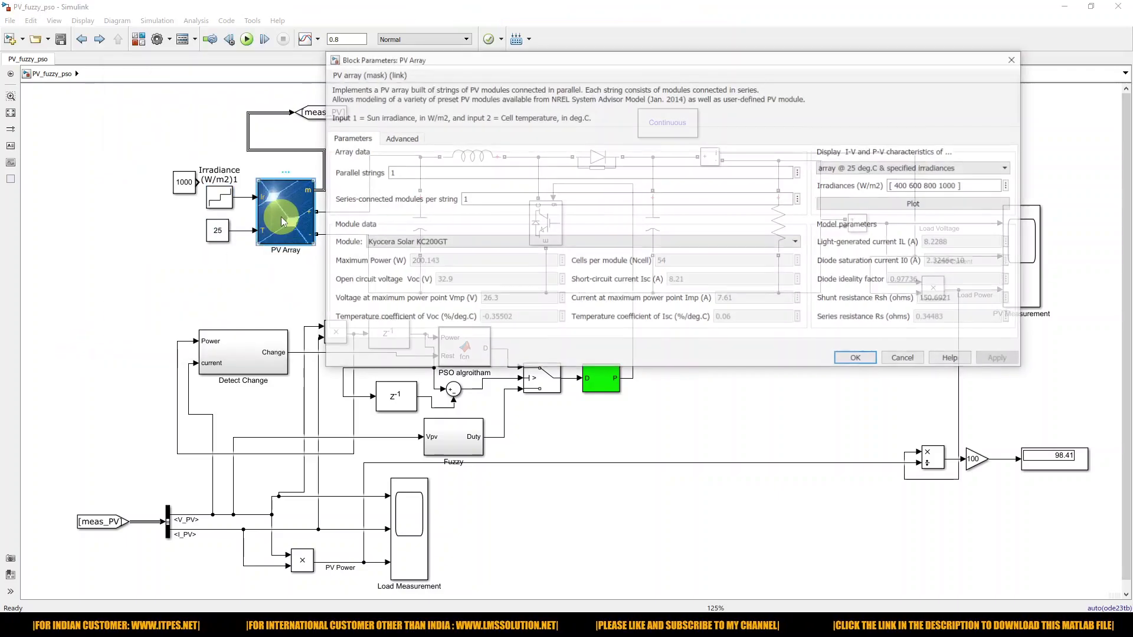
click(890, 205)
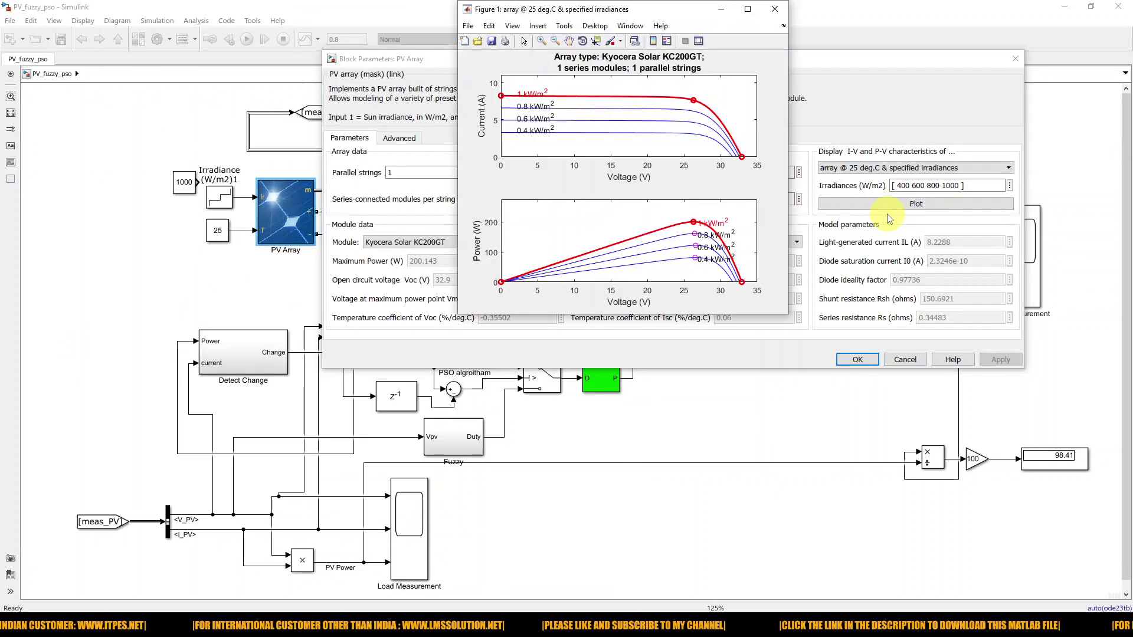
click(595, 43)
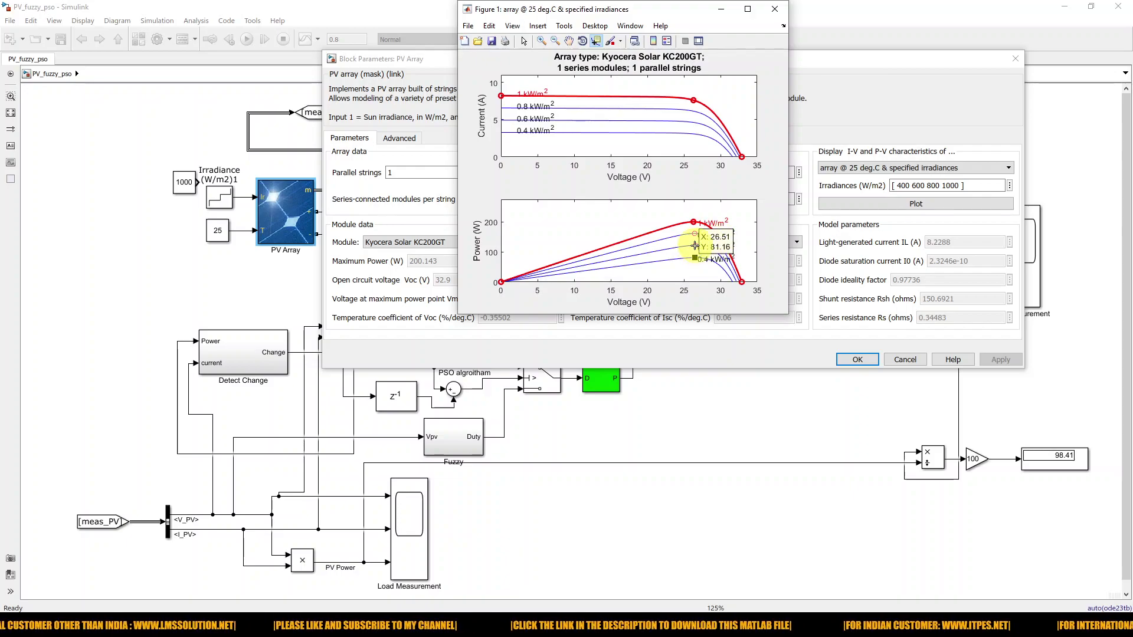
click(695, 245)
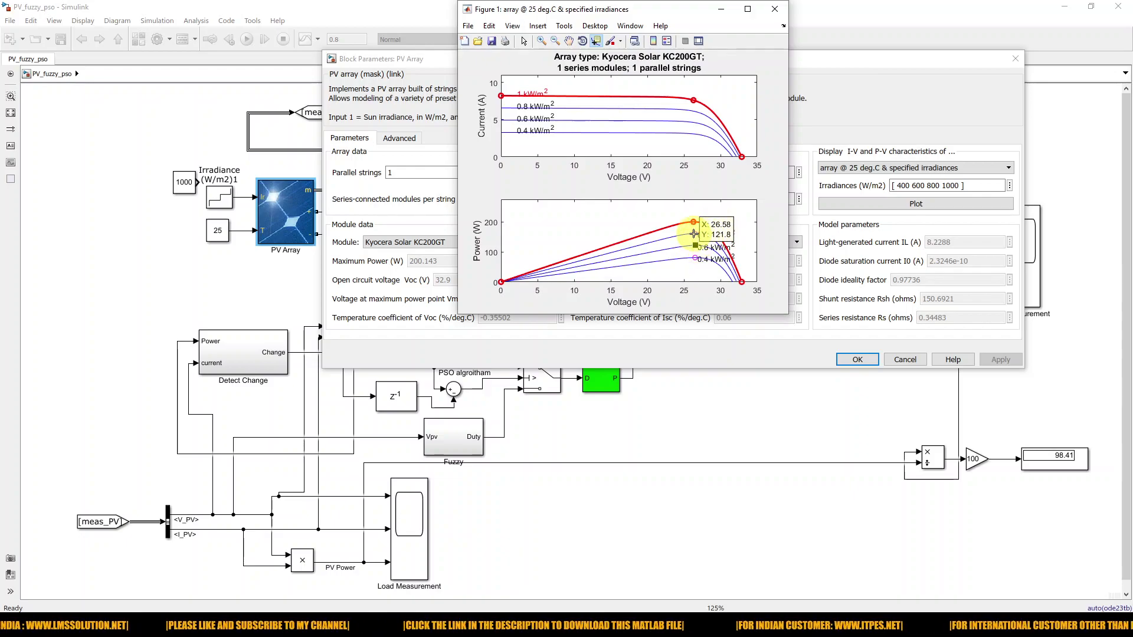
click(694, 234)
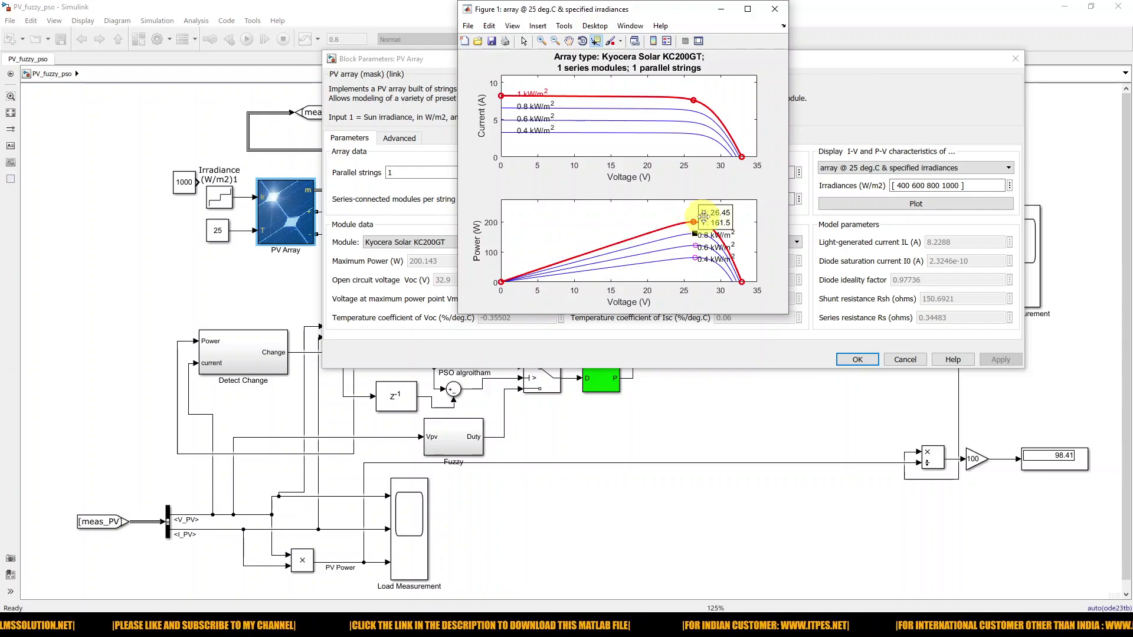
click(694, 222)
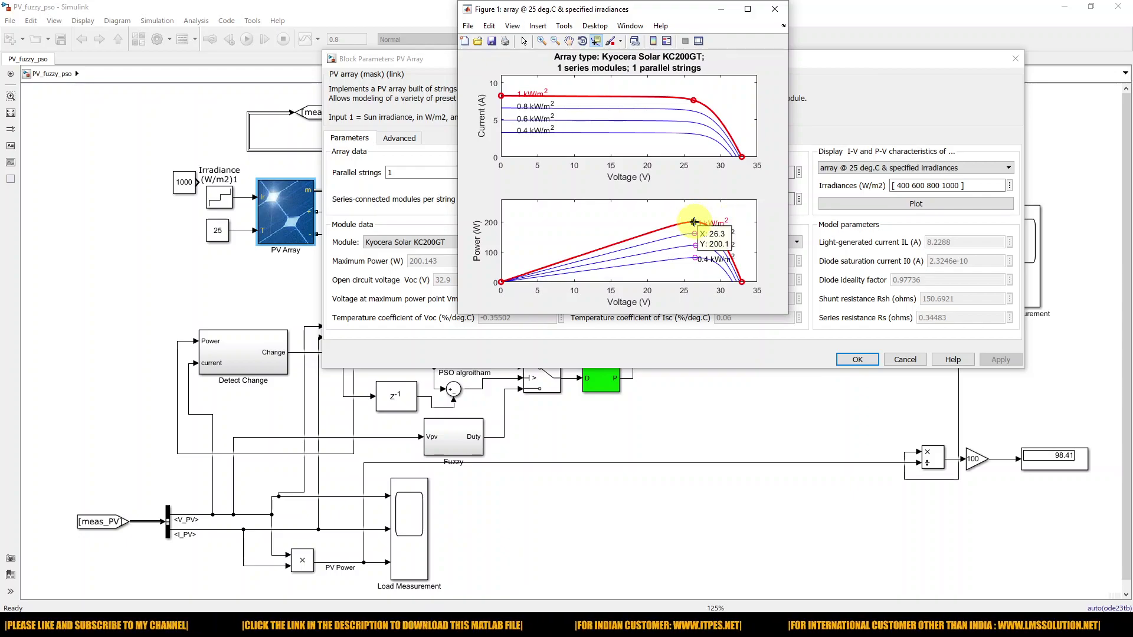
click(774, 9)
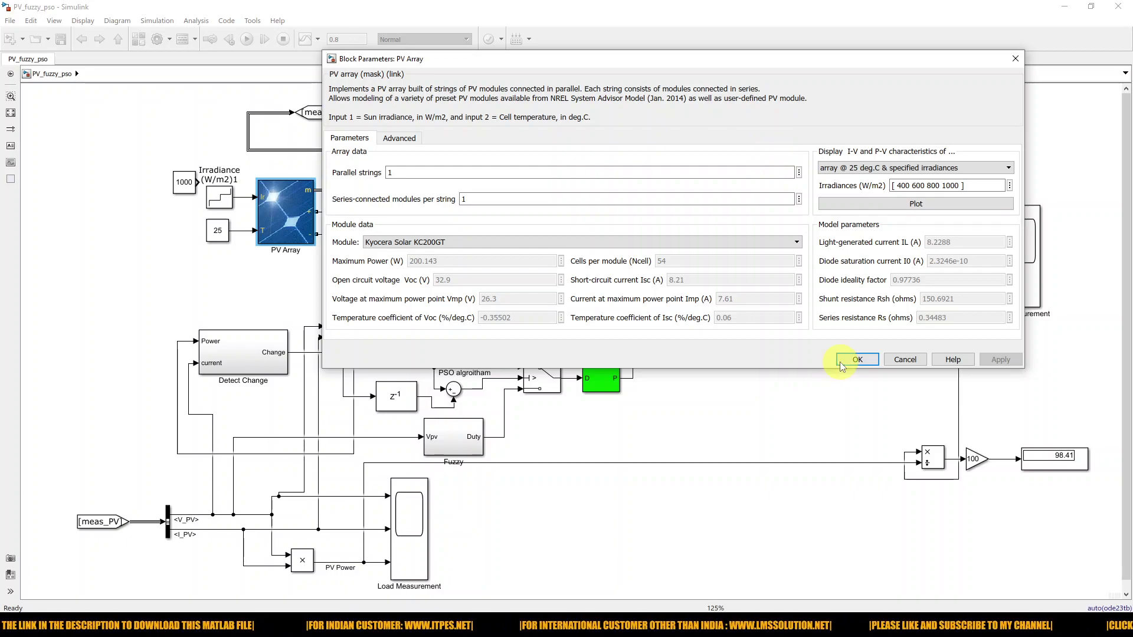
- Bring the PV Measurement scope forward and move it out of the way
click(478, 625)
click(505, 584)
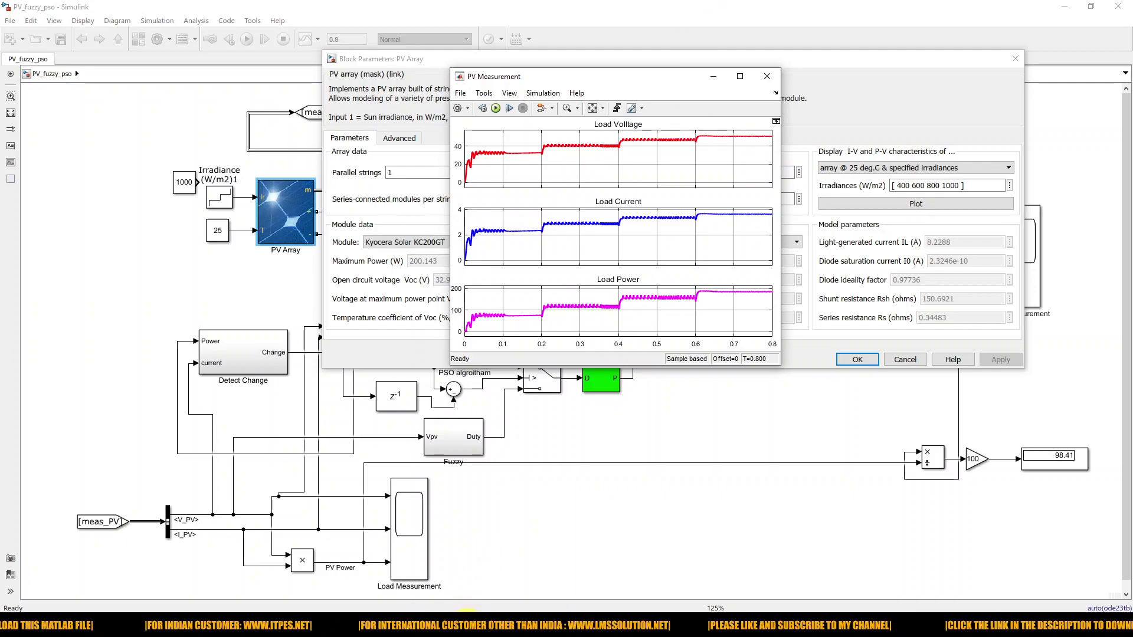
click(478, 626)
click(494, 577)
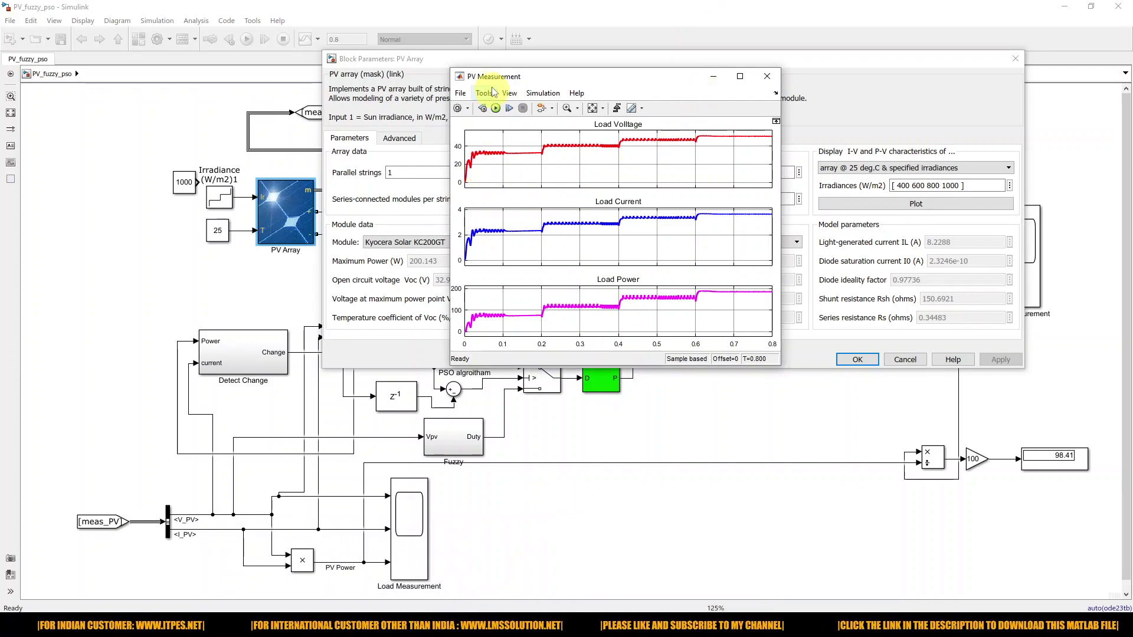
drag(496, 80, 651, 128)
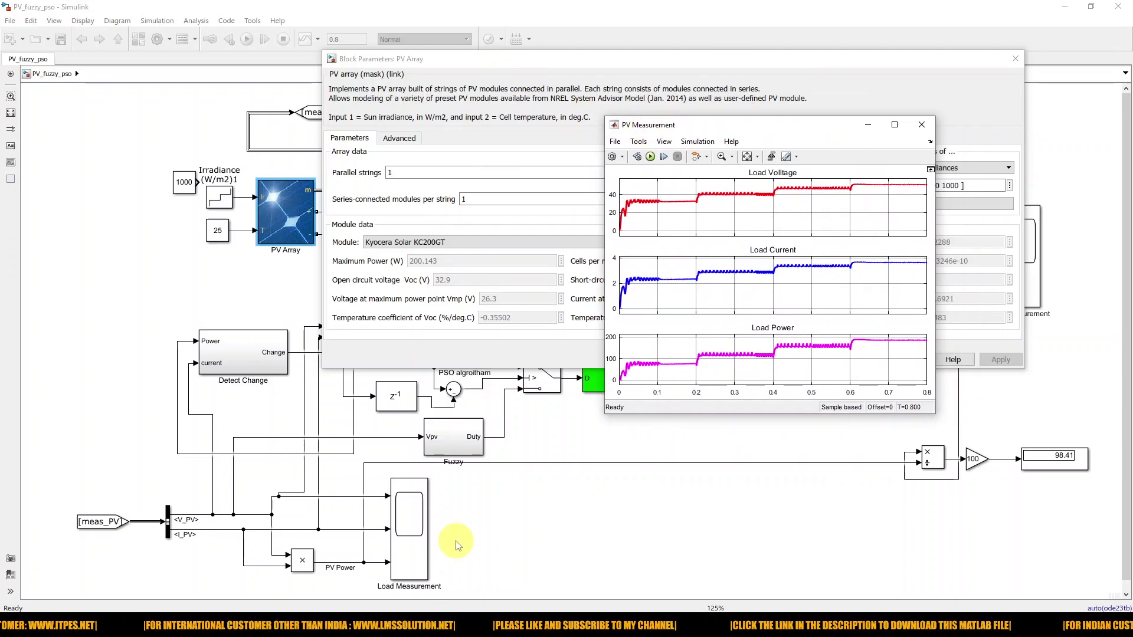
- Back in the diagram, begin deleting the lower scope's Load Measurement label
click(535, 511)
click(391, 586)
key(BackSpace)
key(BackSpace)
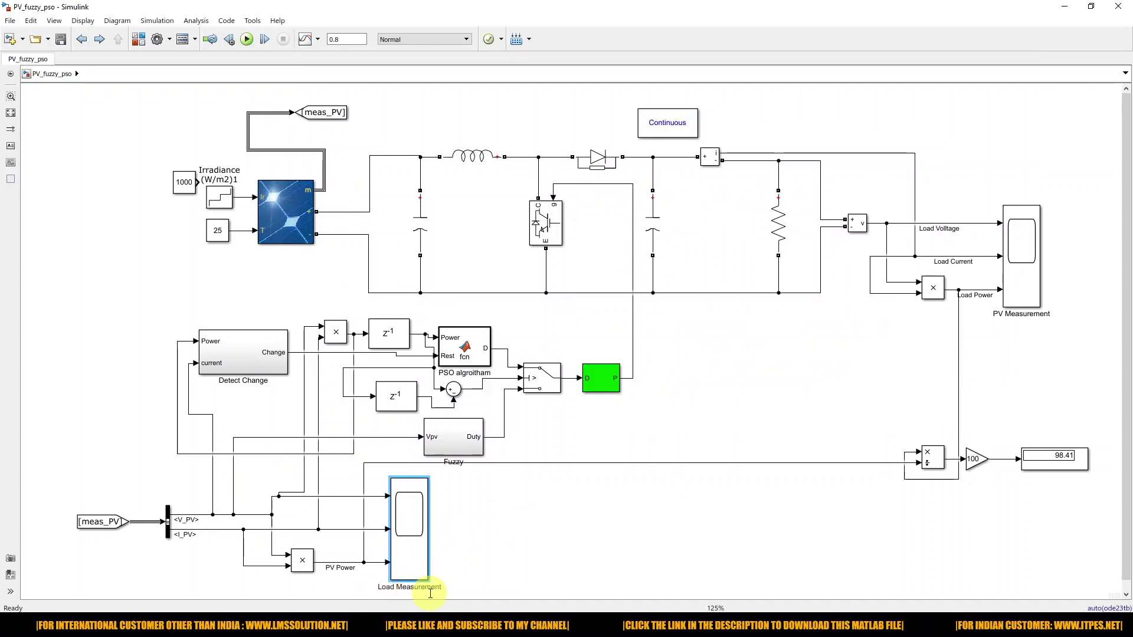
- Relabel the lower scope 'PV Measurement' and the right one 'Load Measurement', then show the PV scope
text(PV)
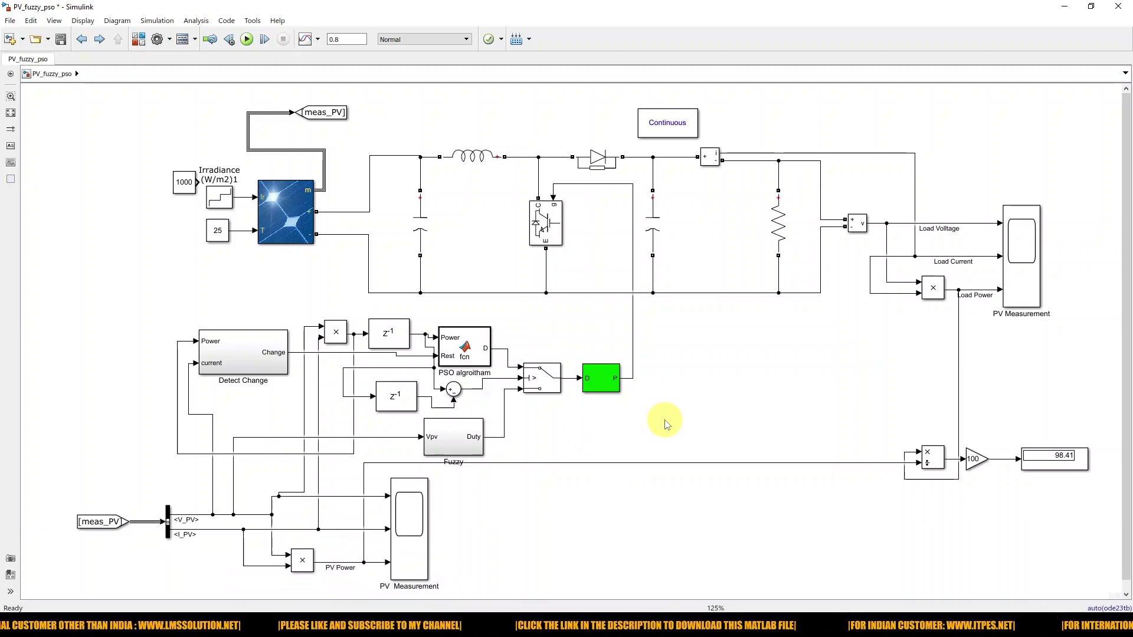
click(997, 314)
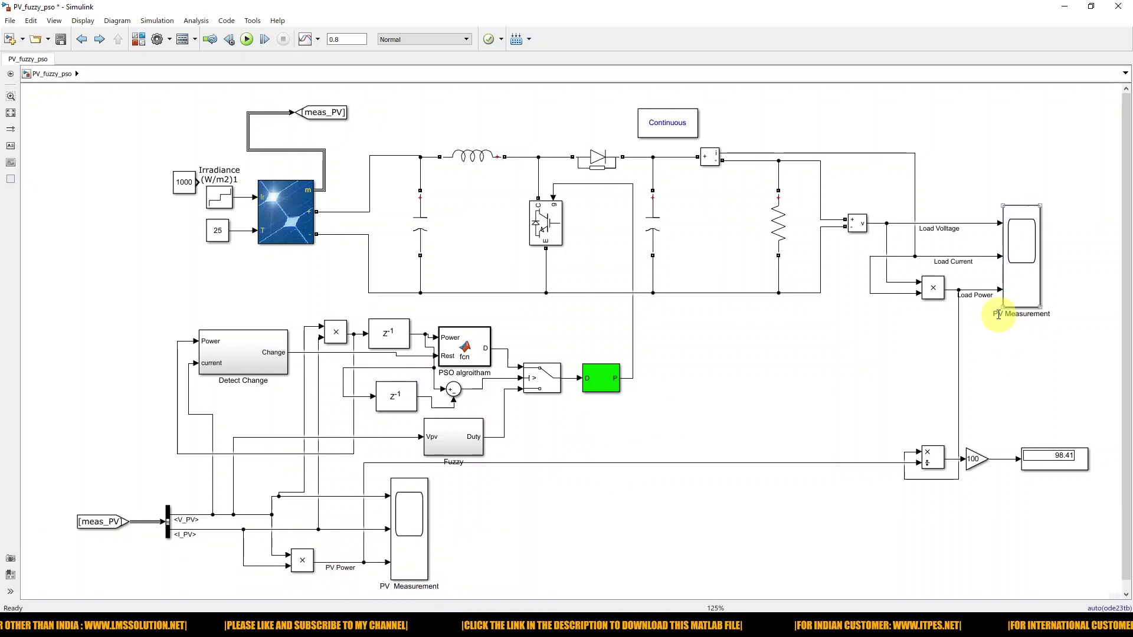
key(BackSpace)
key(BackSpace)
text(Load)
click(1011, 341)
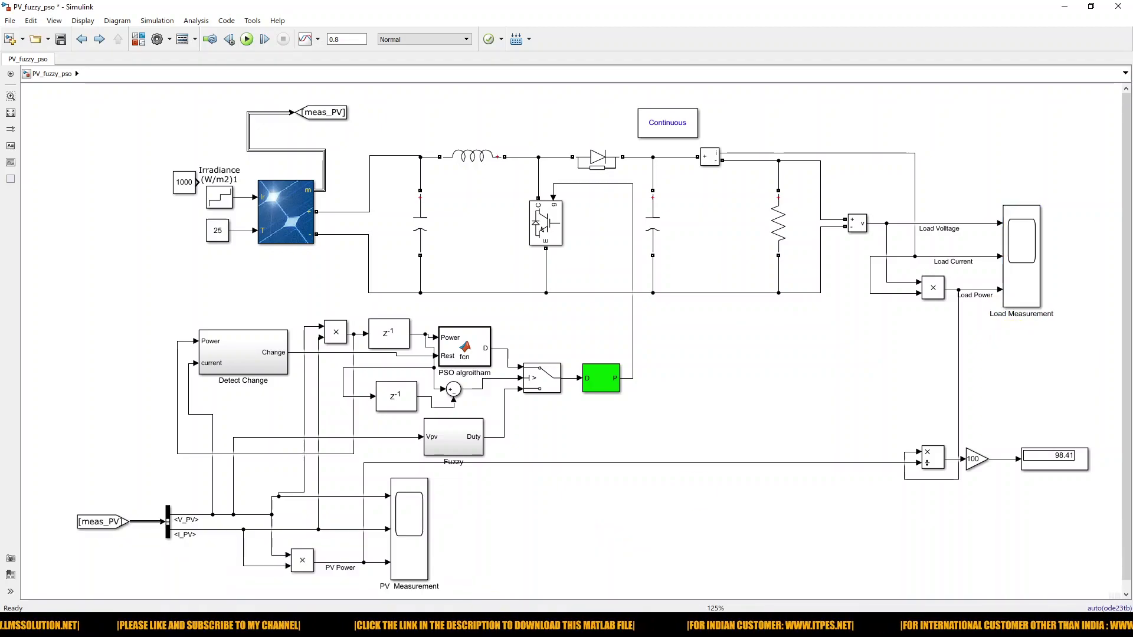
click(478, 626)
click(581, 574)
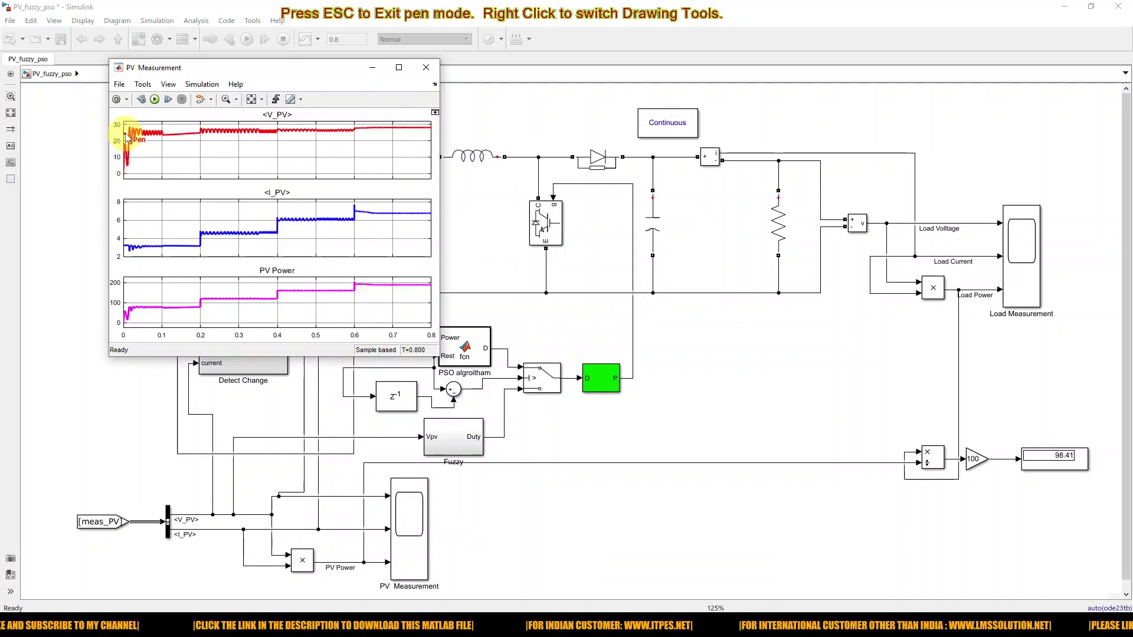
drag(127, 136, 430, 128)
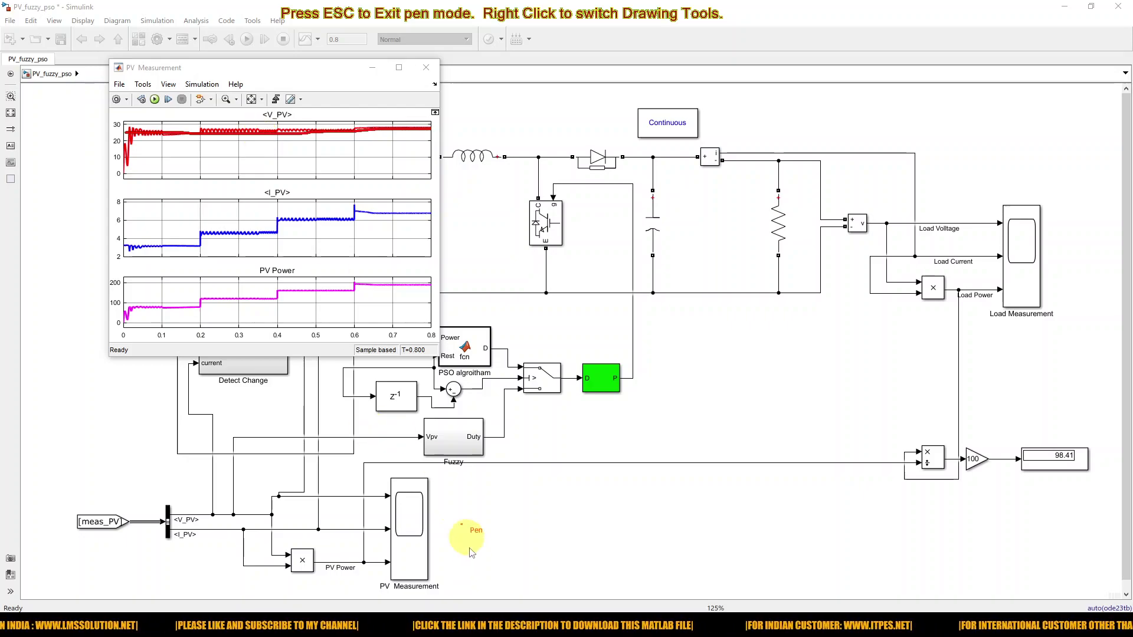
key(Escape)
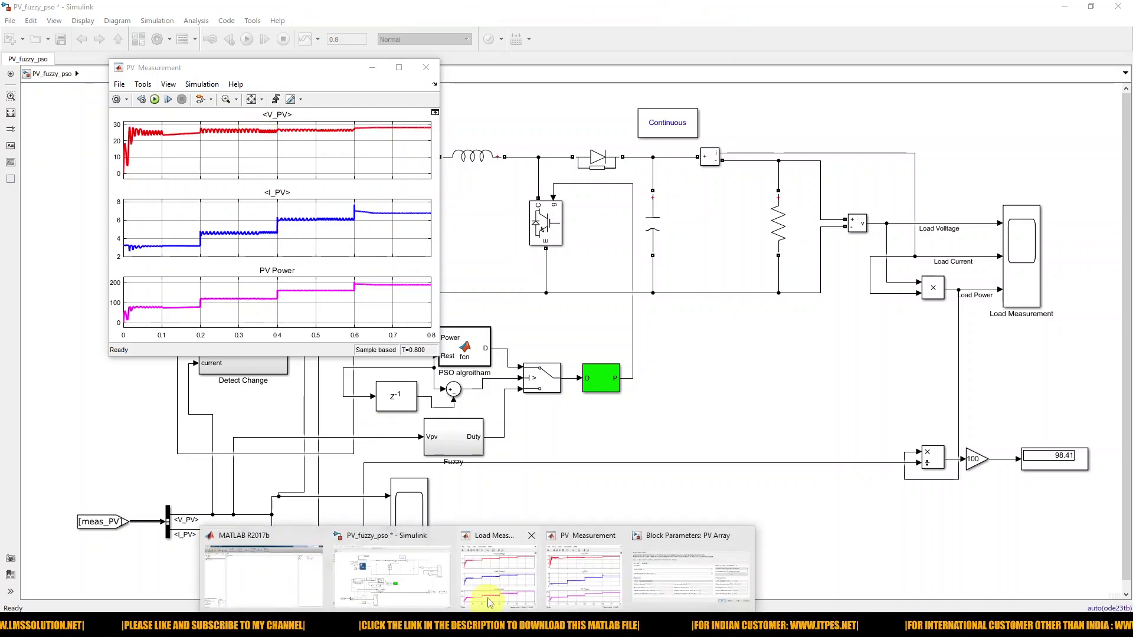
- Place the Load Measurement scope beside the PV scope and mark the Load Voltage and I_PV traces
click(488, 606)
drag(708, 119, 572, 66)
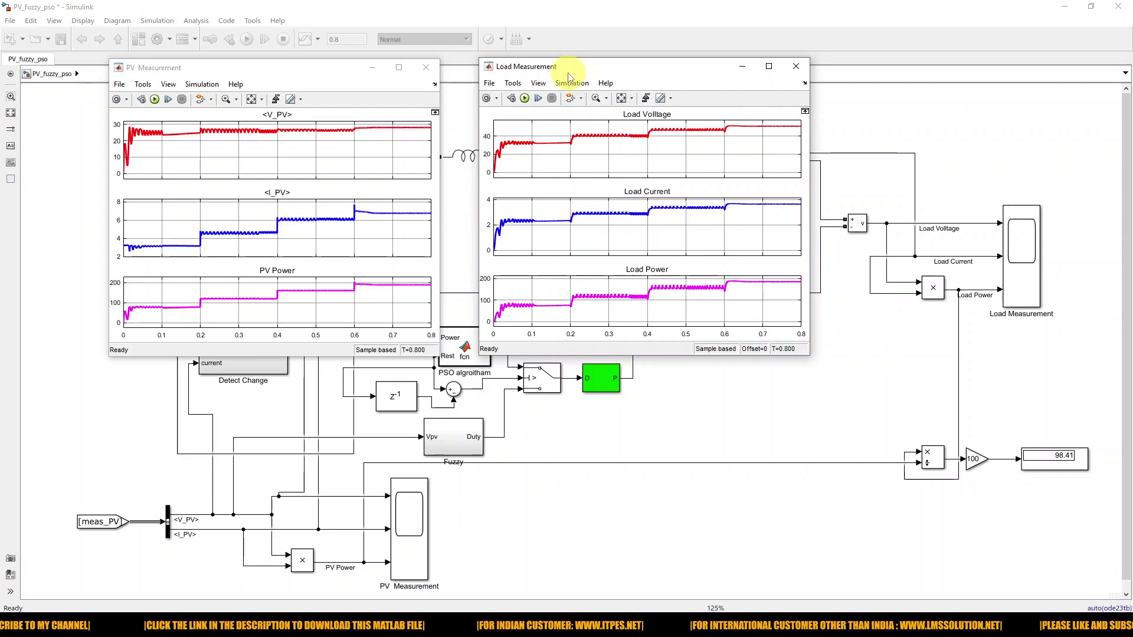
key(ctrl+shift+p)
drag(499, 142, 798, 126)
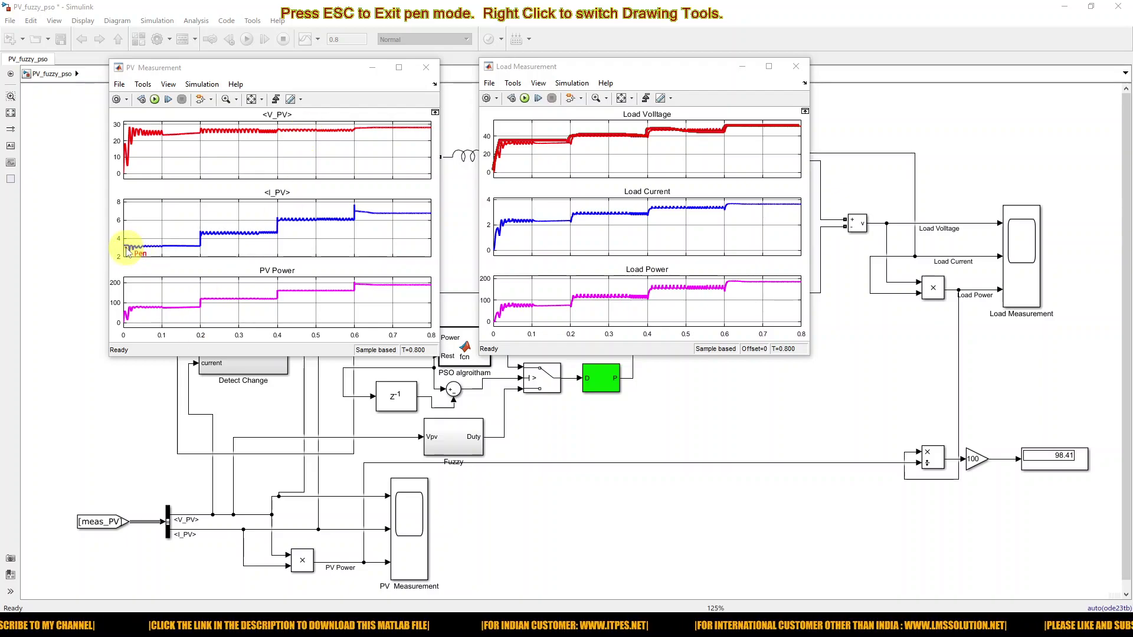
mouse_move(124, 245)
mouse_down()
mouse_move(277, 234)
mouse_move(284, 219)
mouse_move(366, 212)
mouse_move(431, 215)
mouse_up()
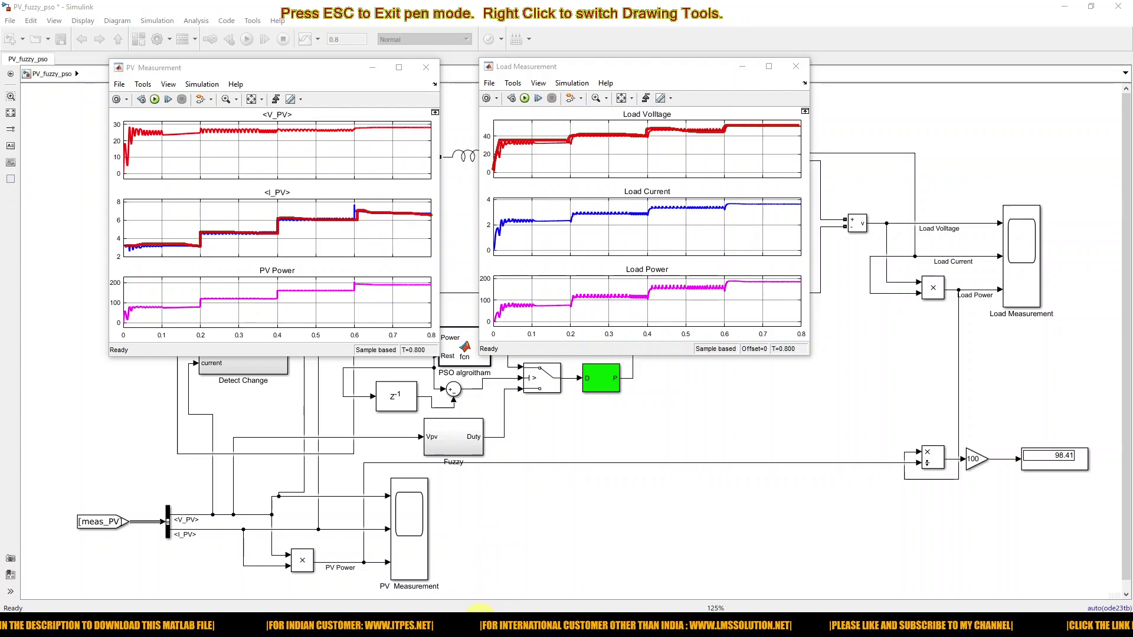
key(Escape)
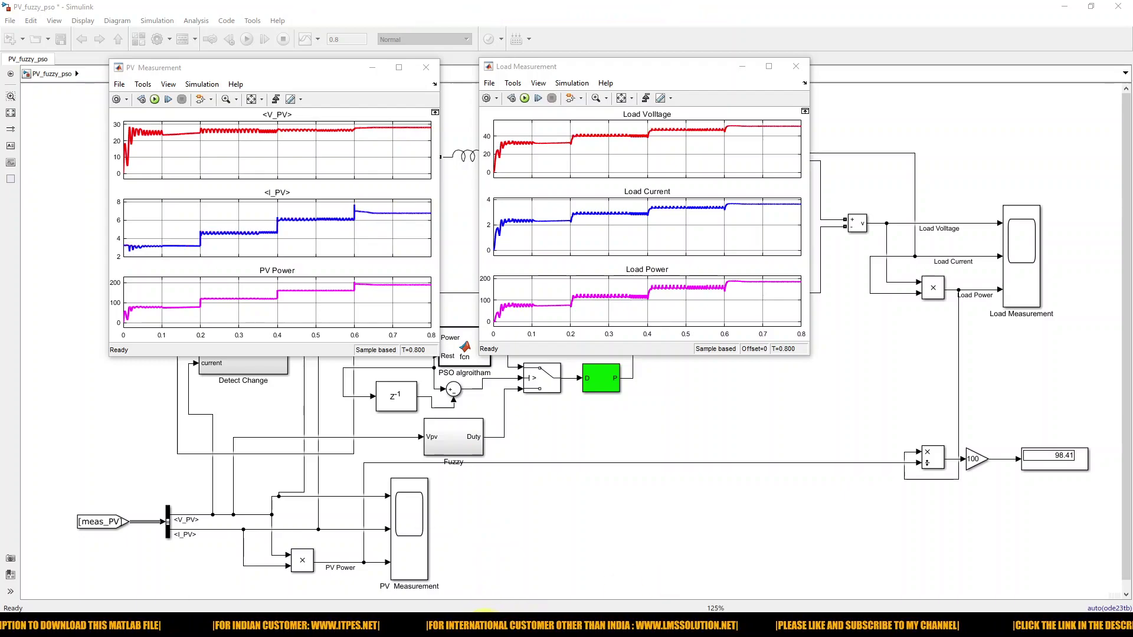
- Plot the PV Array's I-V and P-V curves and move the PV Measurement scope aside
mouse_move(493, 625)
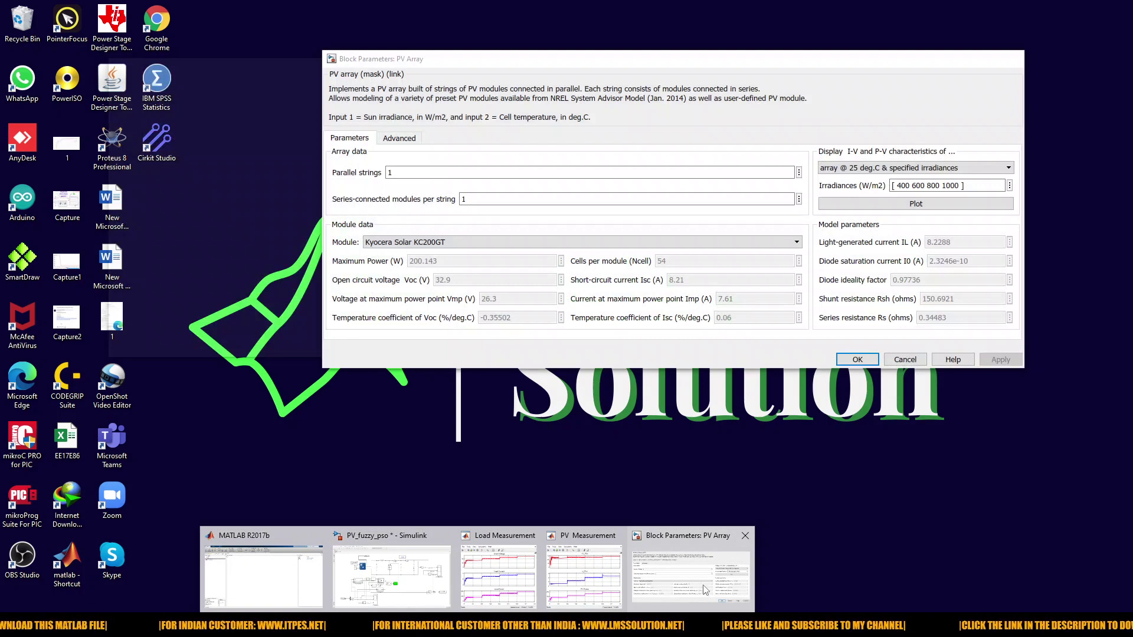
click(691, 575)
click(891, 204)
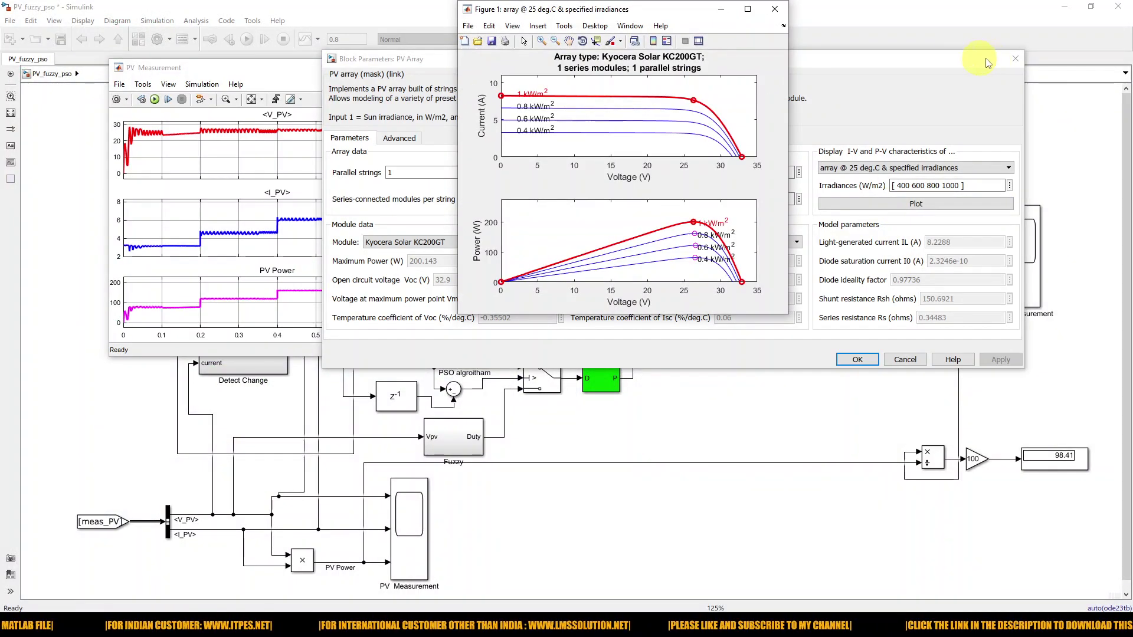
click(298, 68)
drag(298, 68, 331, 64)
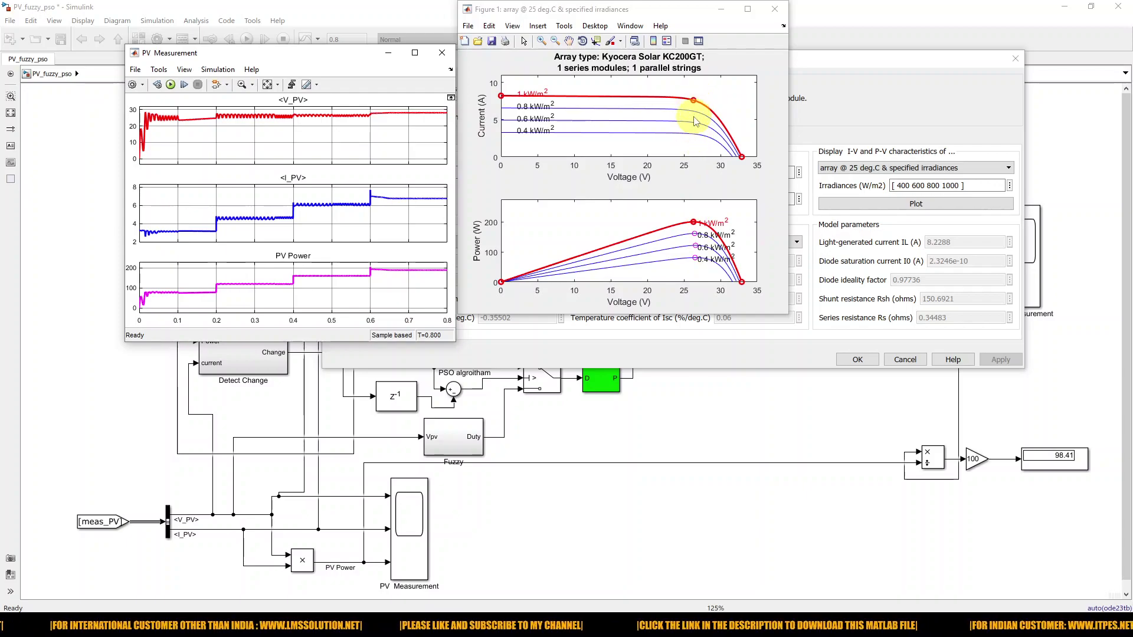
- Read the 0.4, 0.6, 0.8 and 1 kW/m² curve knees with Data Cursor, showing 26.3 V, 7.61 A
click(596, 40)
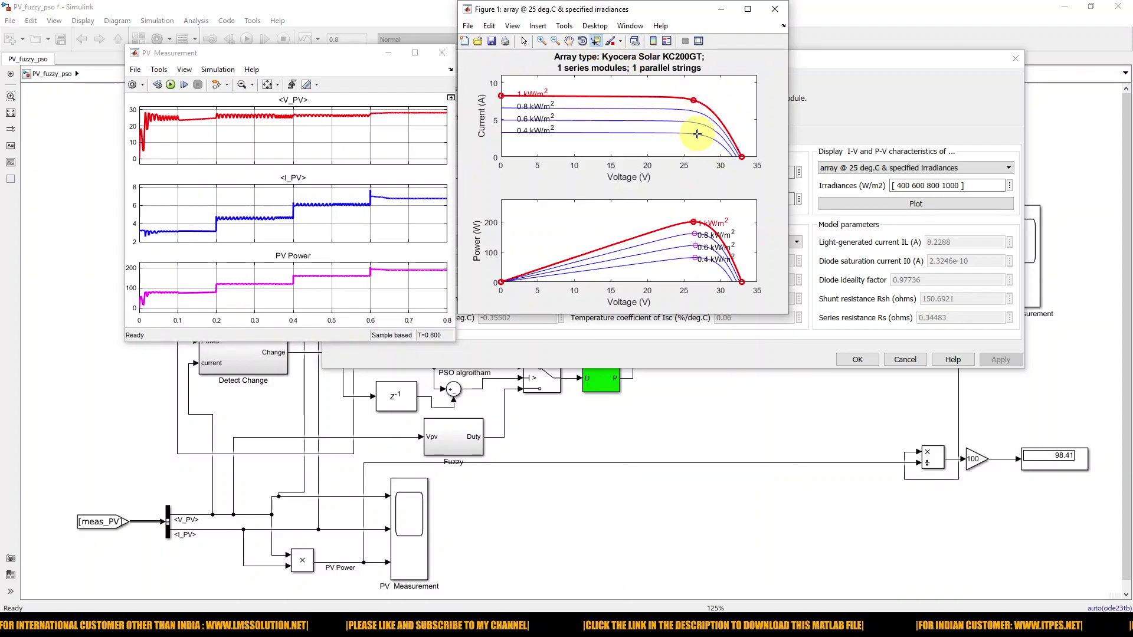
click(693, 134)
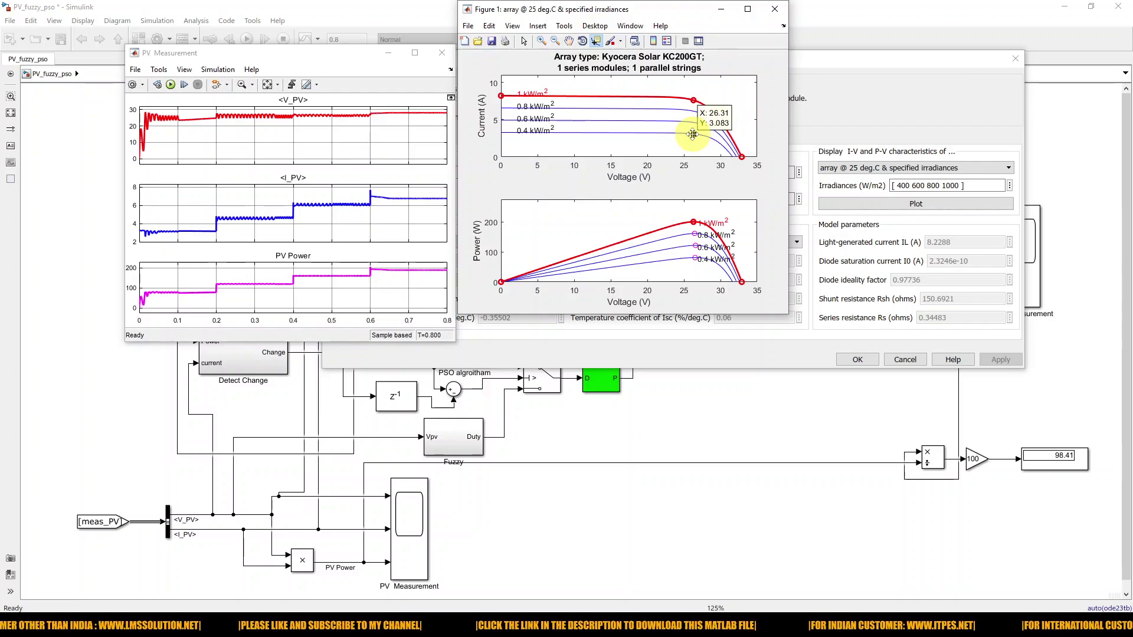
click(693, 122)
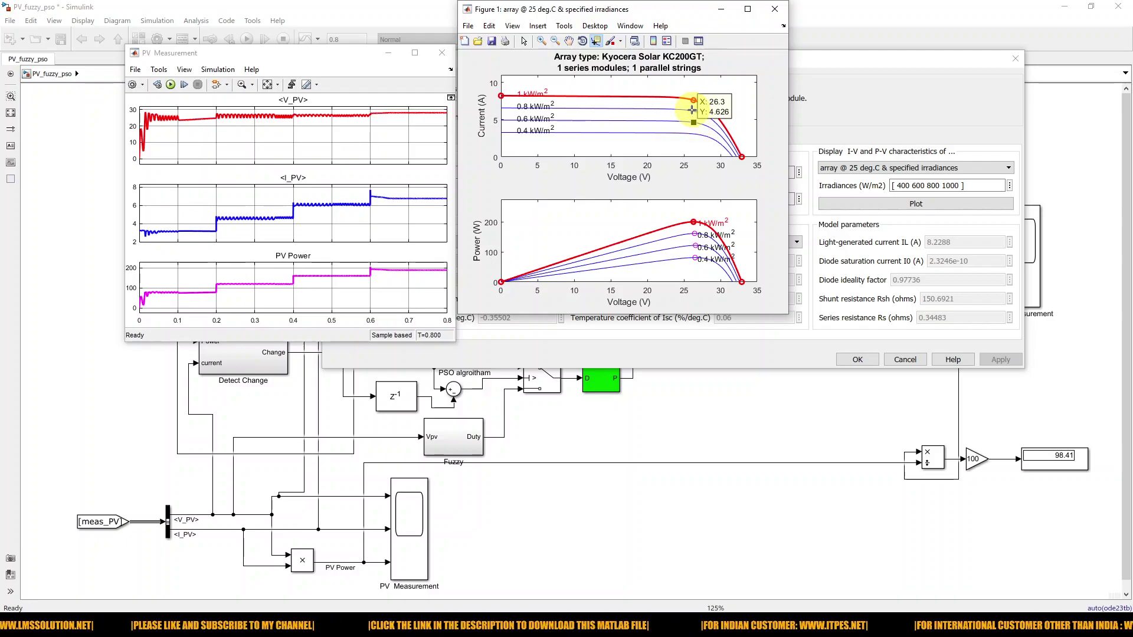
click(691, 110)
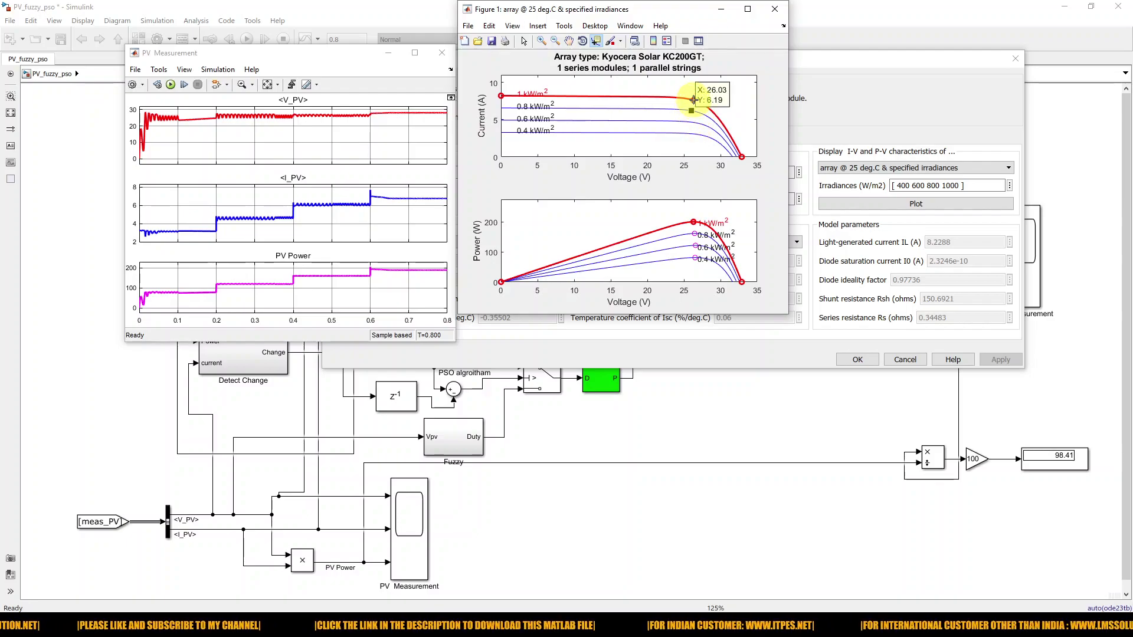
click(694, 100)
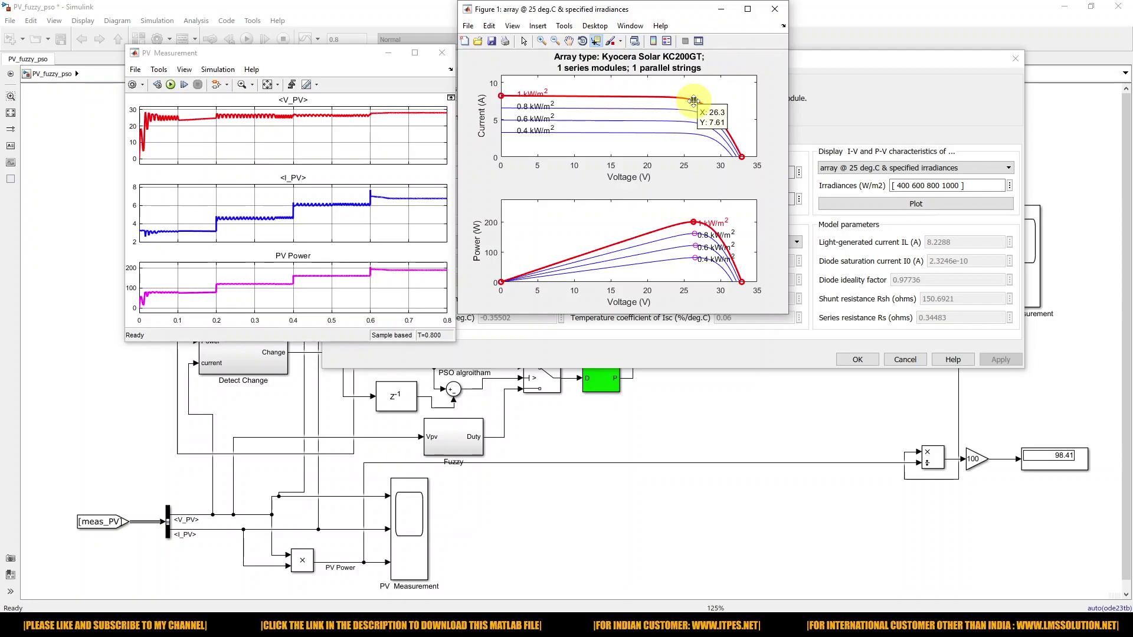
key(alt+Tab)
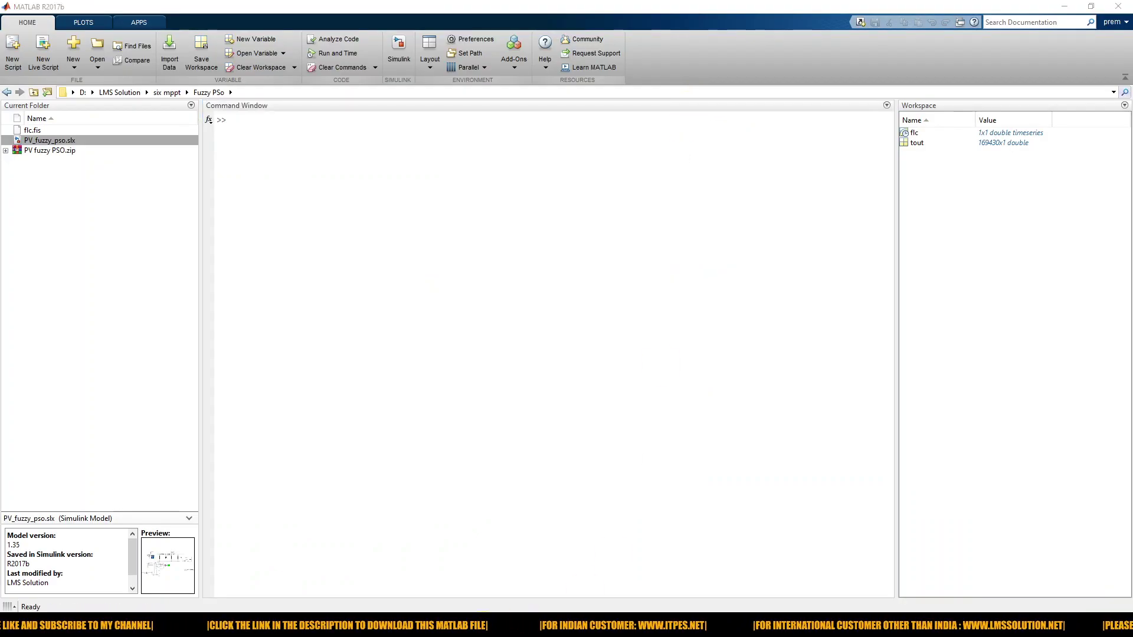
- Bring the Load Measurement scope, PV Measurement scope and I-V/P-V curve figure to the front
click(479, 587)
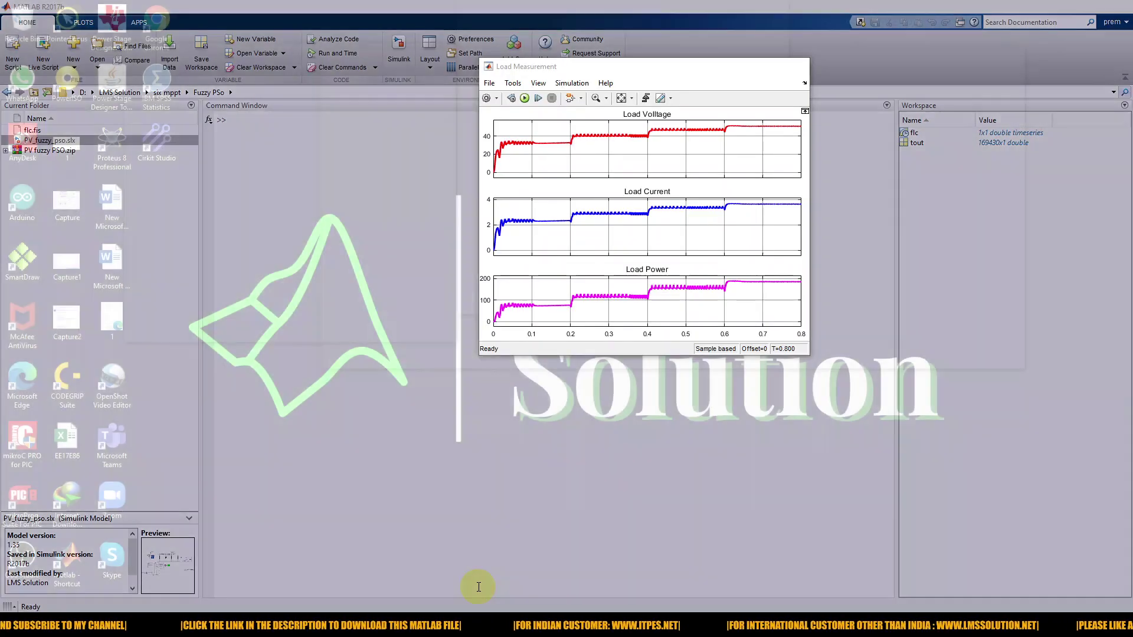
mouse_move(479, 587)
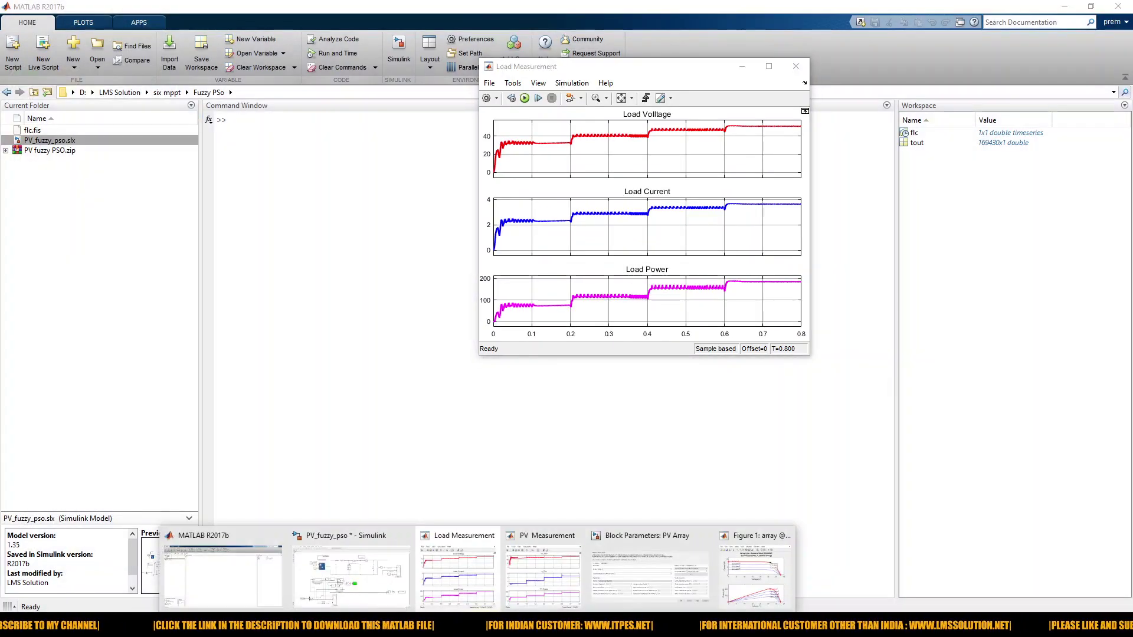
click(549, 567)
mouse_move(488, 614)
click(752, 567)
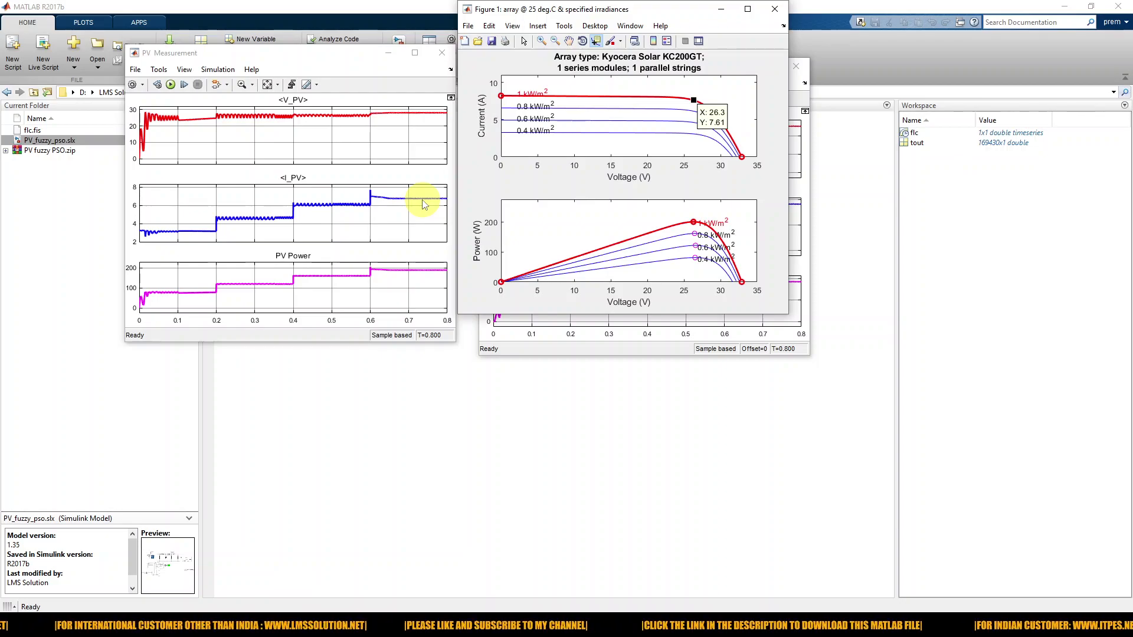
- Turn on cursor measurements in the PV Measurement scope and select the PV Power trace
drag(277, 53, 254, 52)
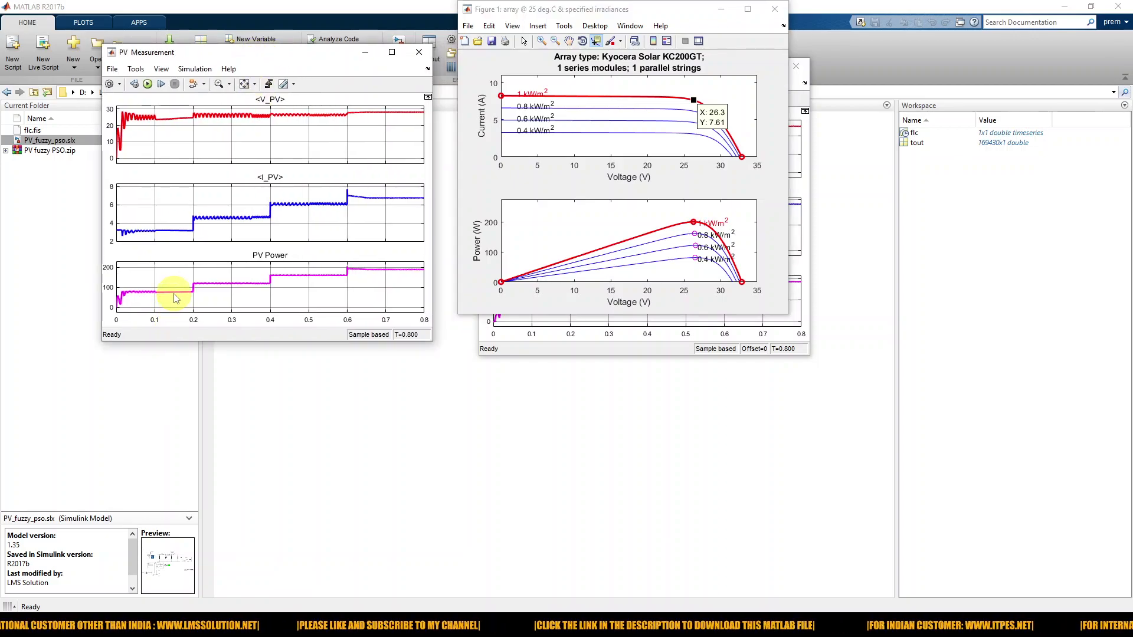
click(284, 86)
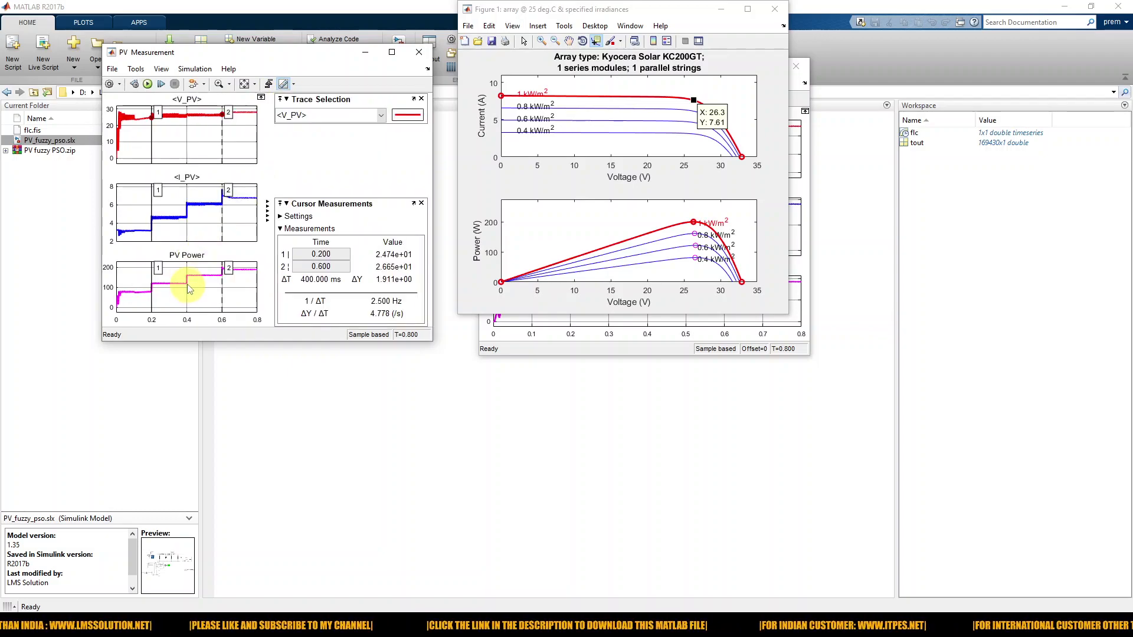
drag(157, 267, 142, 267)
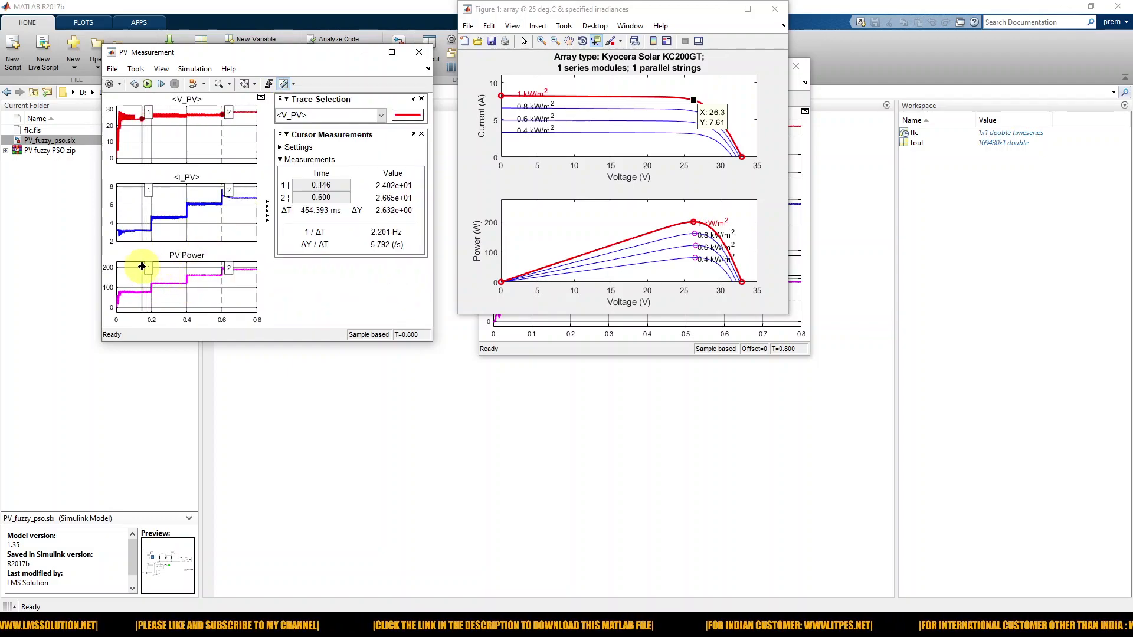
click(299, 115)
click(292, 155)
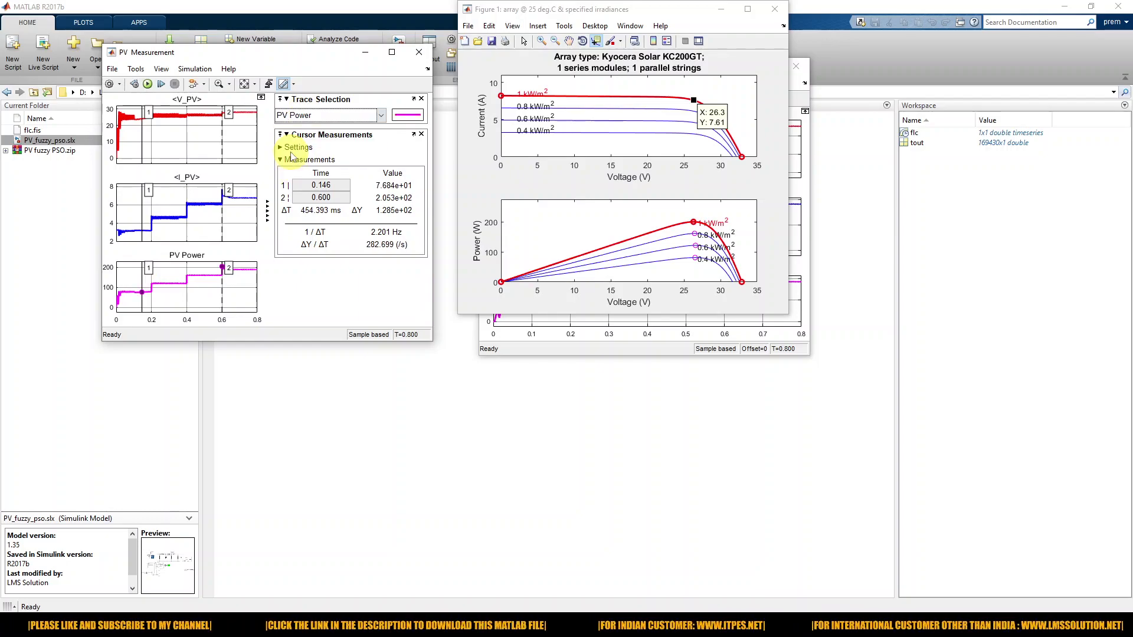
- Drag the two cursors to 0.490 s (161.1 W) and 0.731 s (189.8 W)
drag(143, 192, 148, 190)
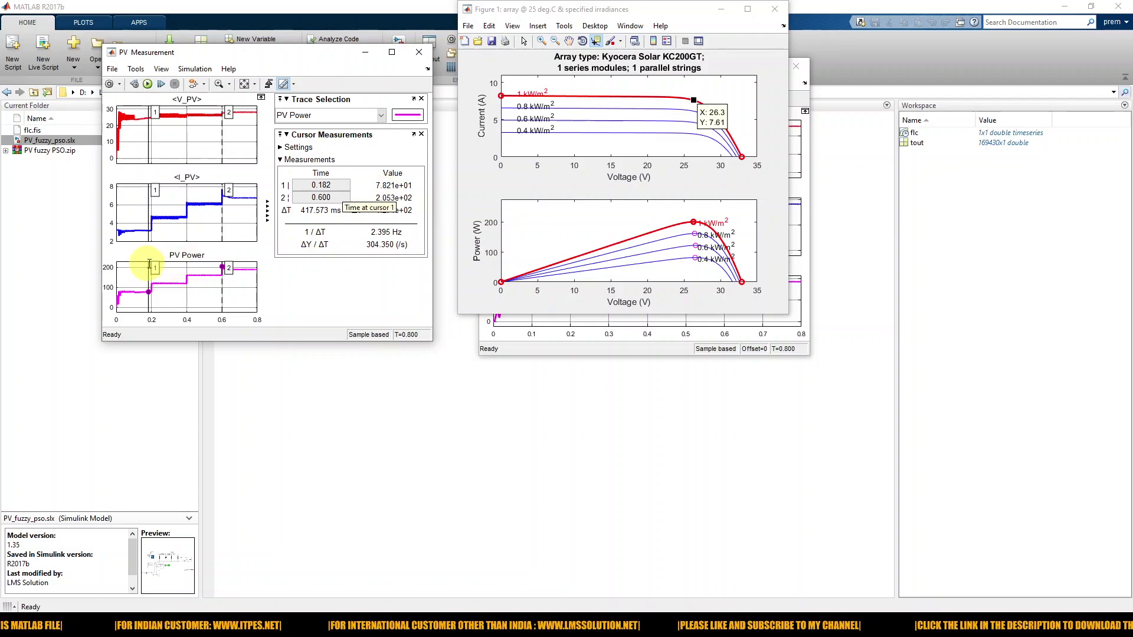
drag(154, 269, 168, 269)
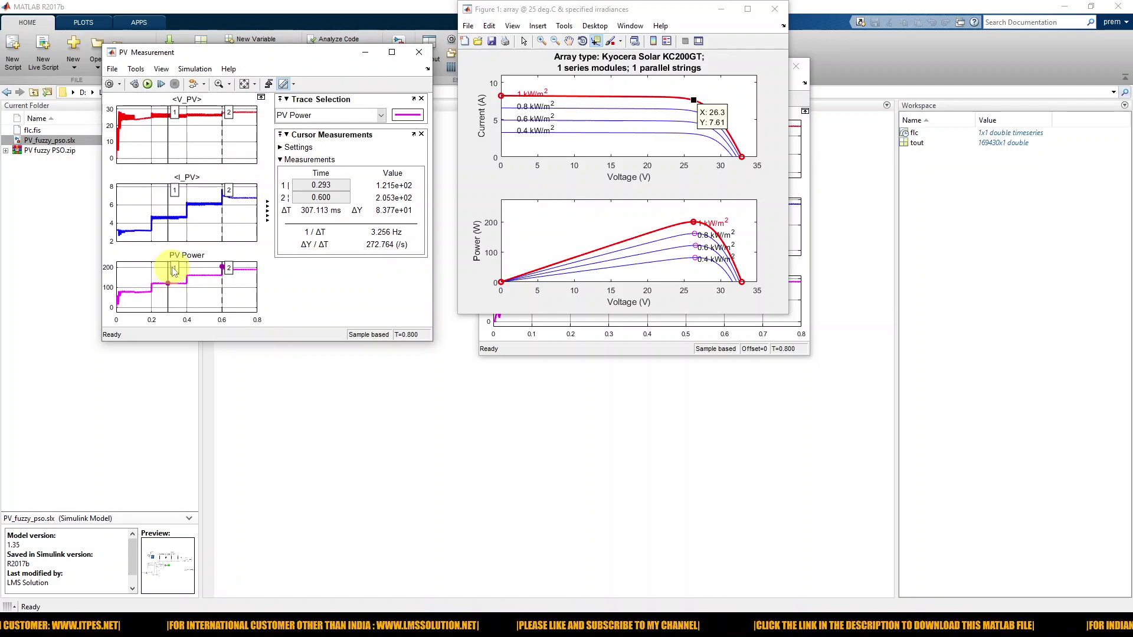
drag(175, 268, 170, 269)
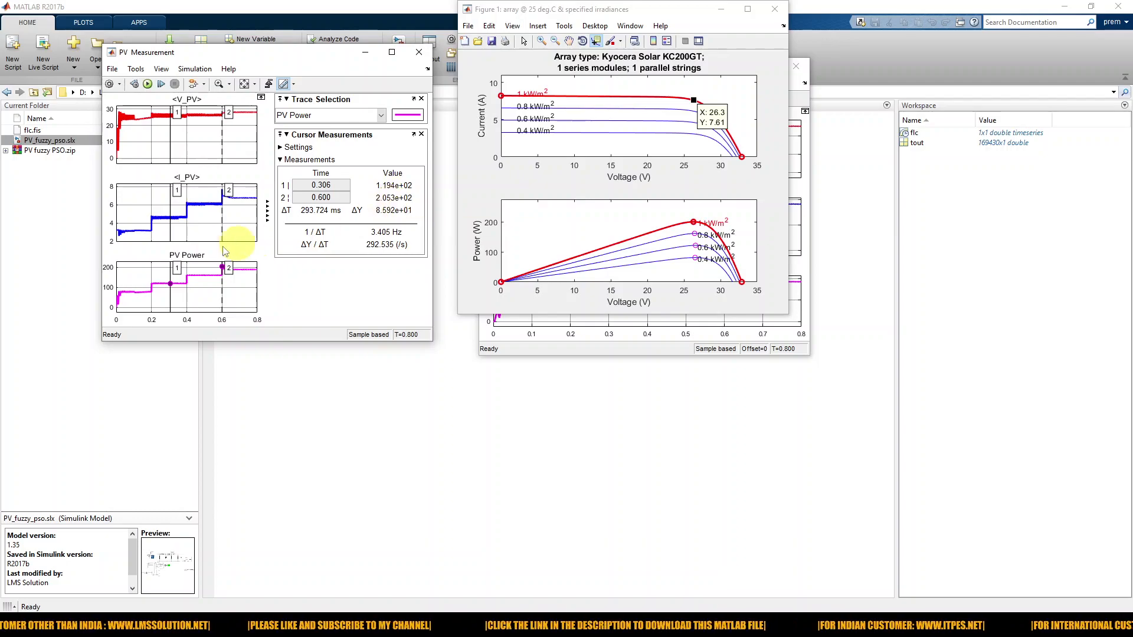
drag(177, 268, 202, 269)
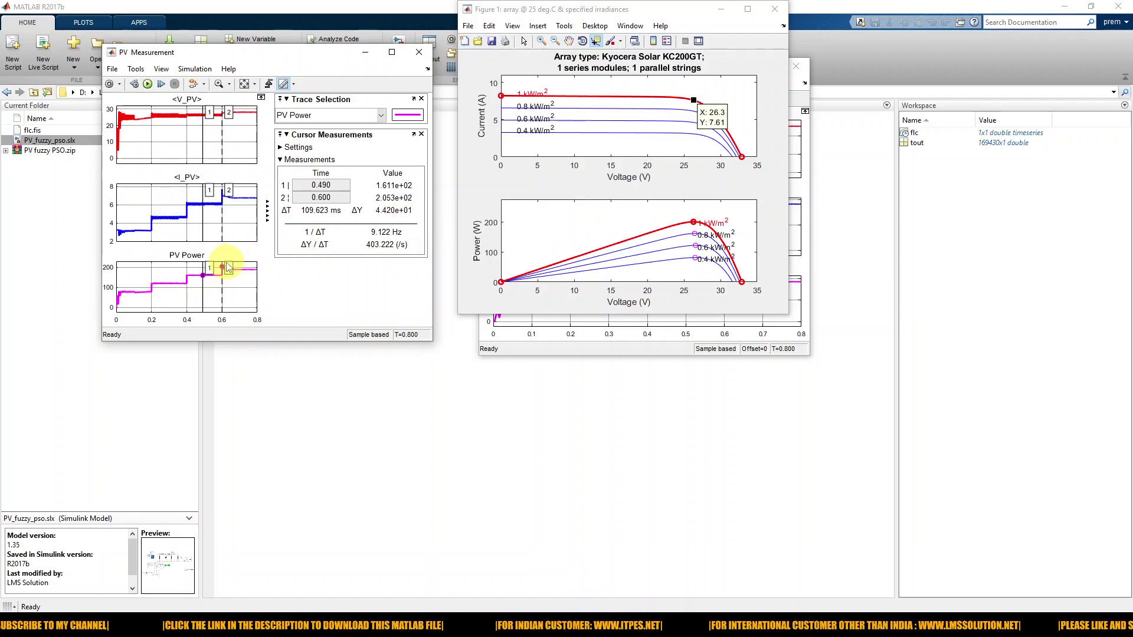
drag(223, 267, 245, 266)
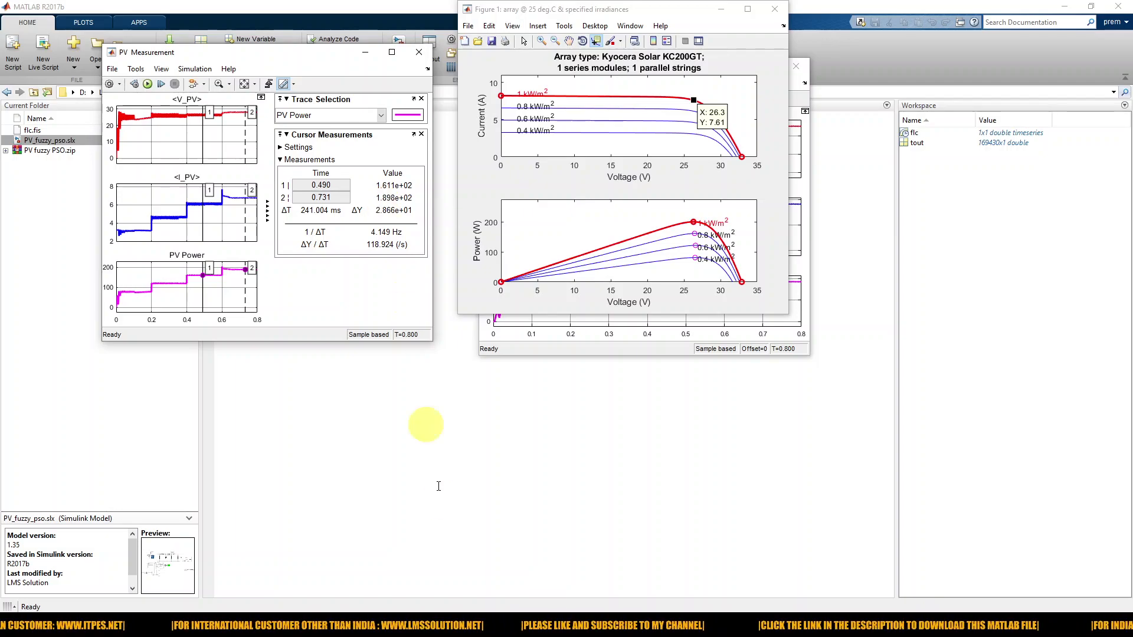
- Circle the product, ×100 gain and 98.41 display in red and trace the load and PV power inputs
click(351, 586)
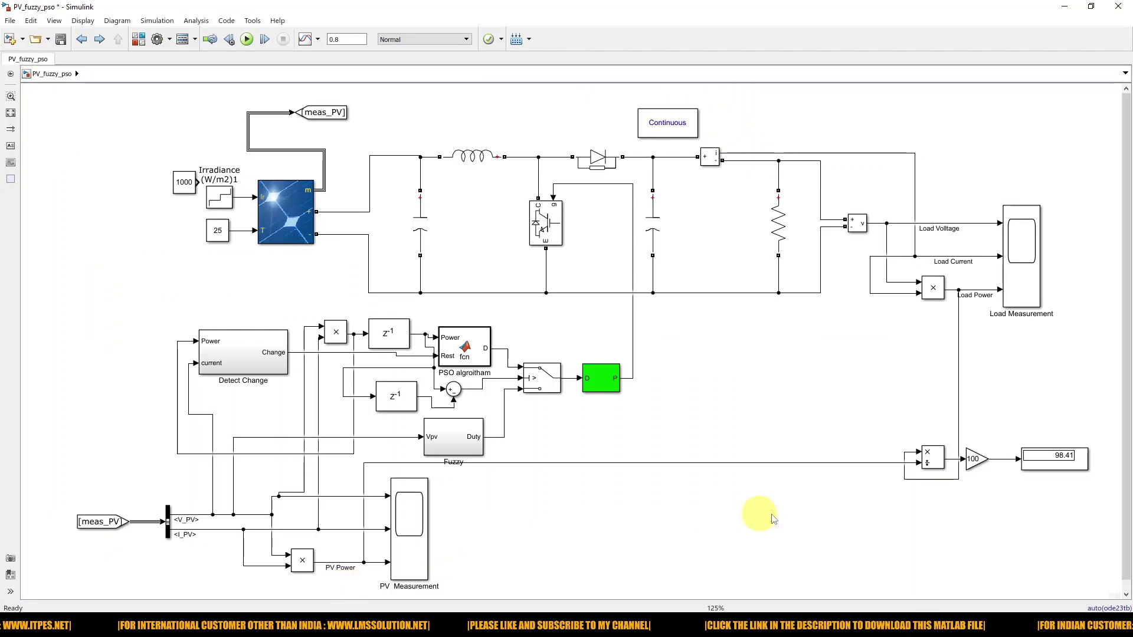
key(F12)
mouse_move(1046, 441)
mouse_down()
mouse_move(906, 425)
mouse_move(848, 486)
mouse_move(979, 514)
mouse_move(1096, 500)
mouse_move(1098, 425)
mouse_move(1036, 430)
mouse_up()
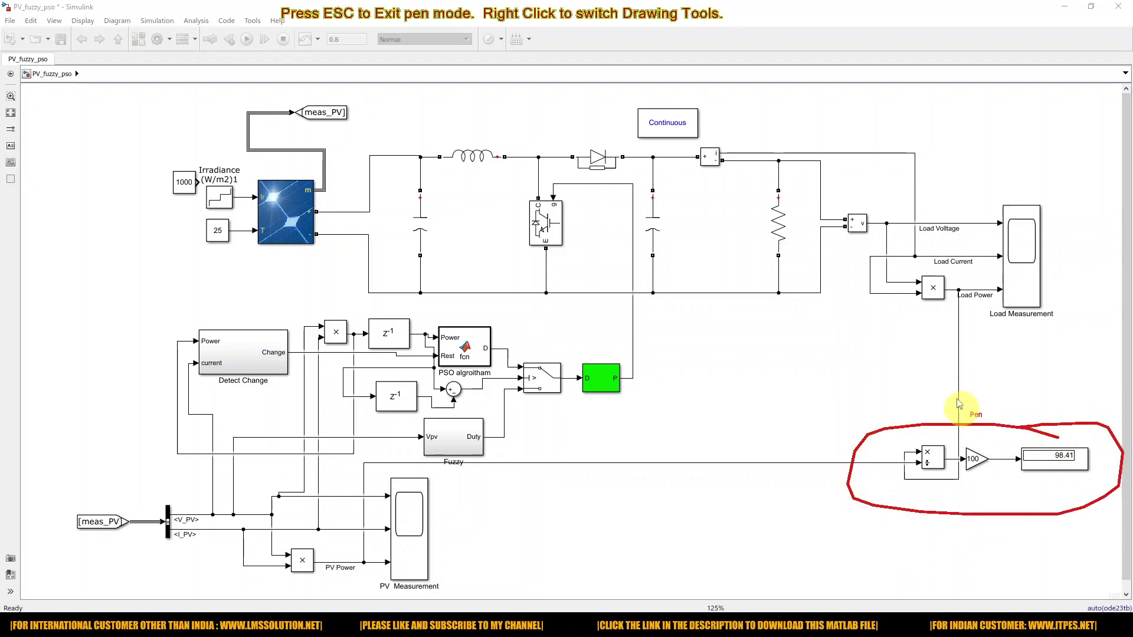
mouse_move(955, 337)
mouse_down()
mouse_move(956, 478)
mouse_move(912, 491)
mouse_move(896, 469)
mouse_move(918, 453)
mouse_up()
drag(570, 467, 918, 466)
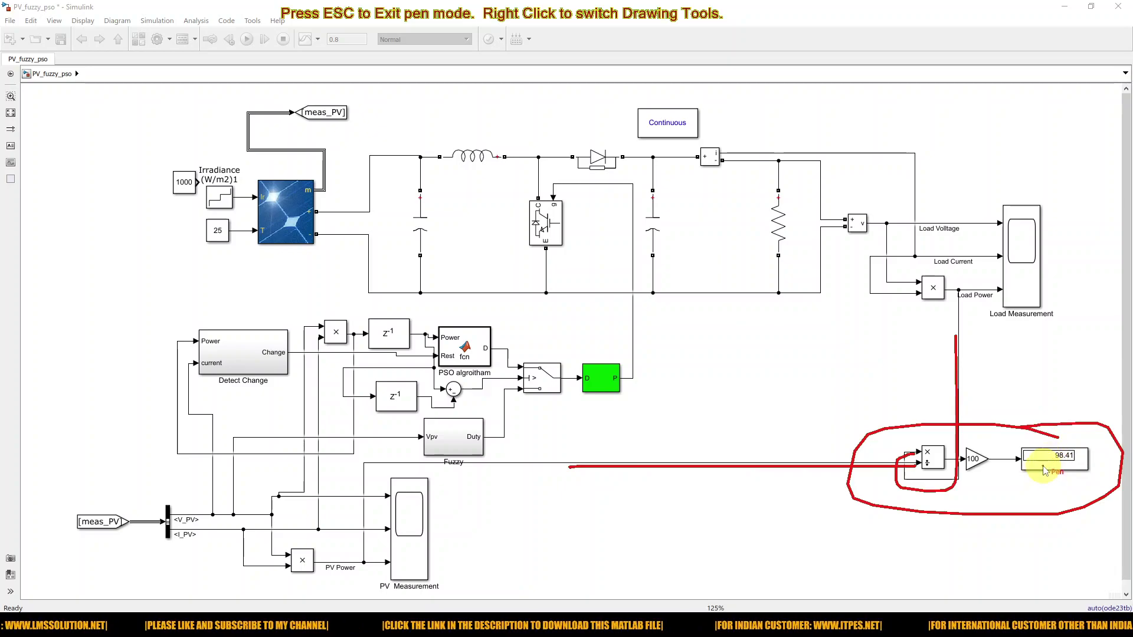
mouse_move(1069, 458)
mouse_down()
mouse_move(1051, 441)
mouse_move(1034, 457)
mouse_up()
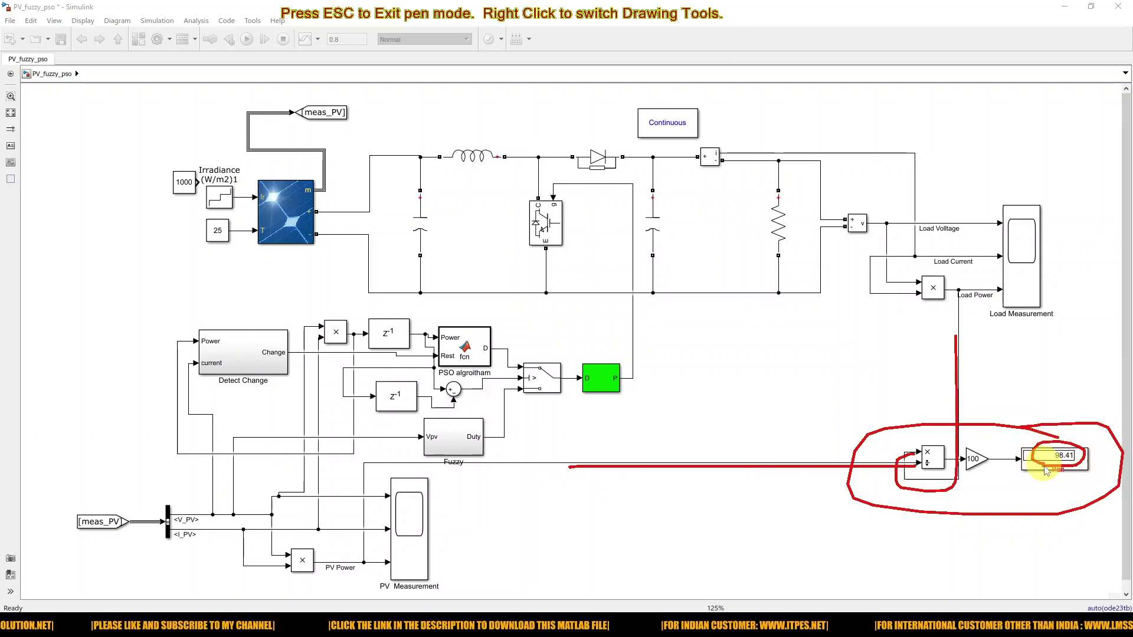